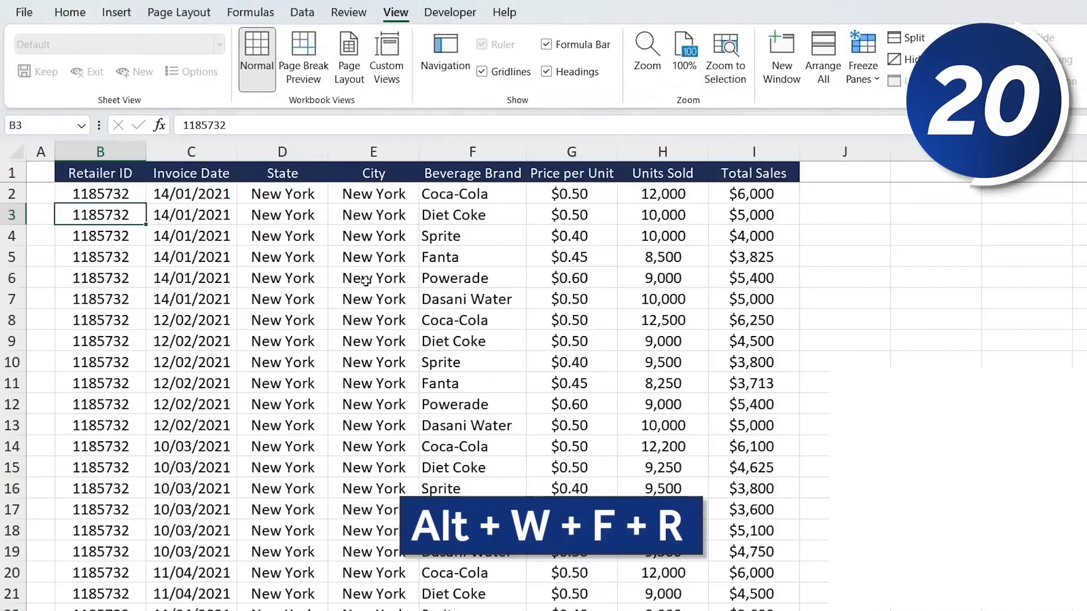
- Unfreeze the worksheet panes so the header row no longer stays fixed while scrolling
{"action": "scroll", "coordinate": [366, 281], "scroll_direction": "down", "scroll_amount": 3}
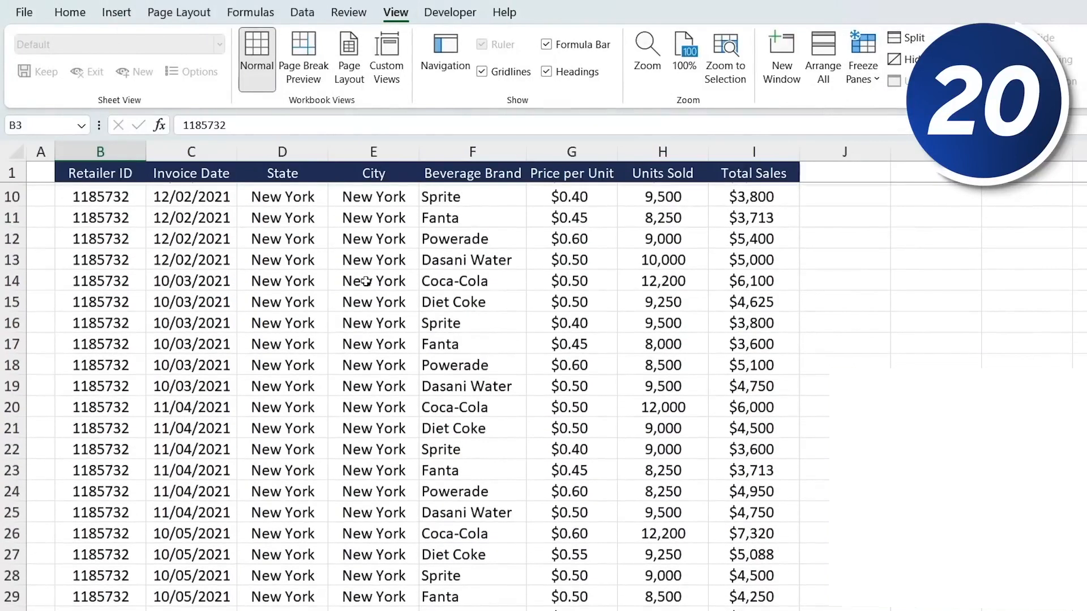
{"action": "scroll", "coordinate": [332, 311], "scroll_direction": "down", "scroll_amount": 2}
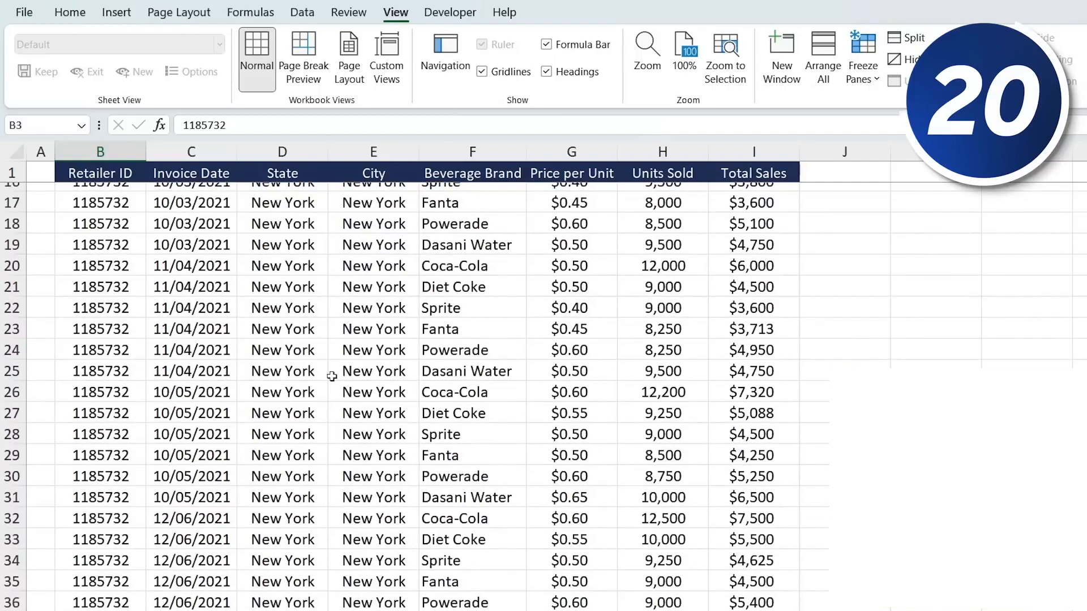
{"action": "scroll", "coordinate": [331, 377], "scroll_direction": "up", "scroll_amount": 5}
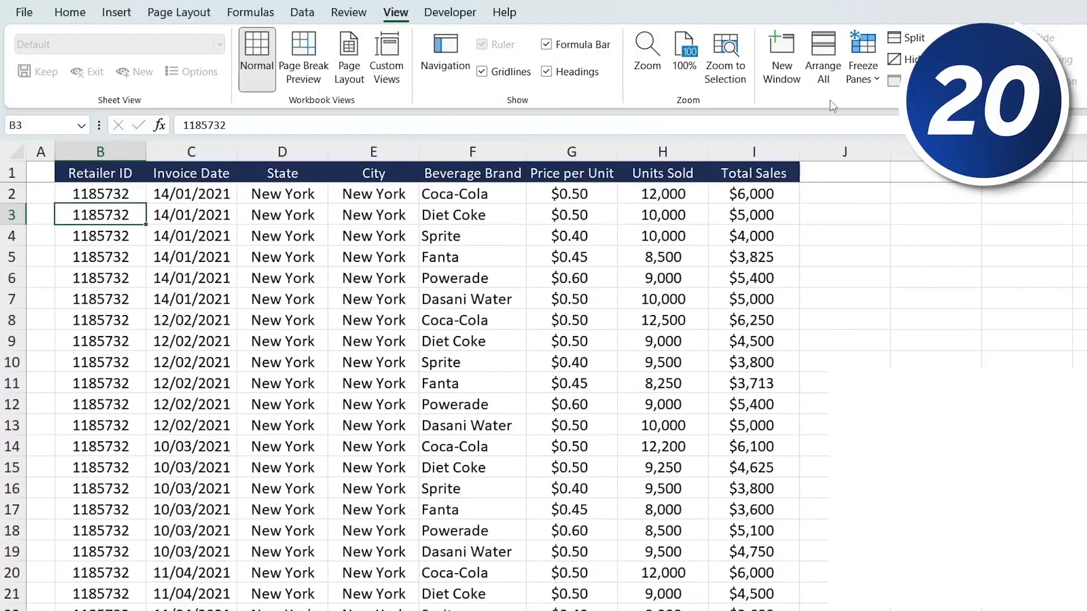
{"action": "left_click", "coordinate": [872, 78]}
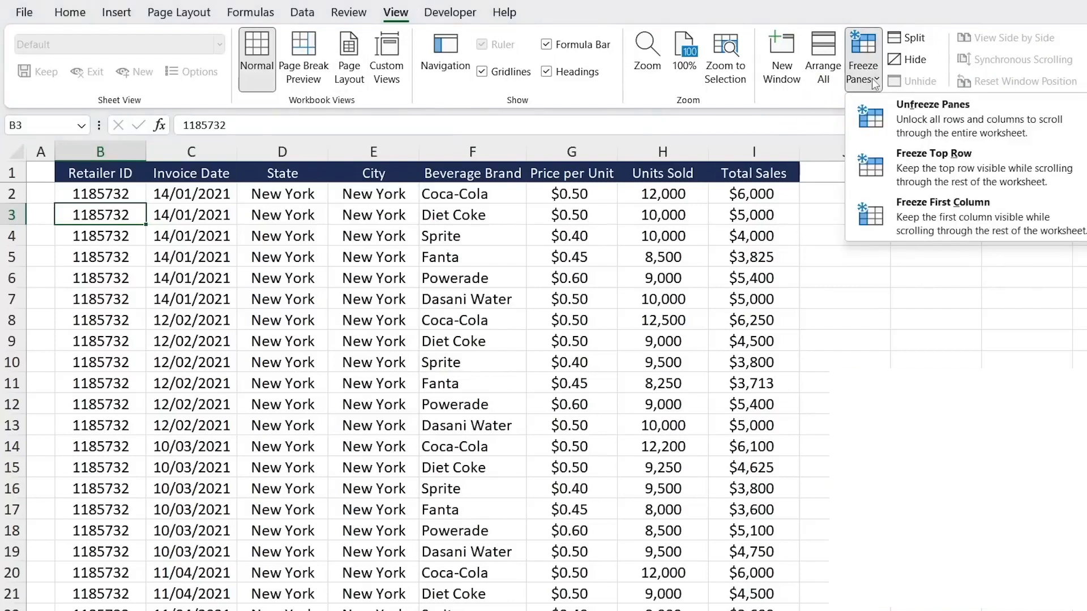
{"action": "left_click", "coordinate": [957, 120]}
{"action": "scroll", "coordinate": [503, 273], "scroll_direction": "down", "scroll_amount": 3}
{"action": "scroll", "coordinate": [503, 273], "scroll_direction": "up", "scroll_amount": 3}
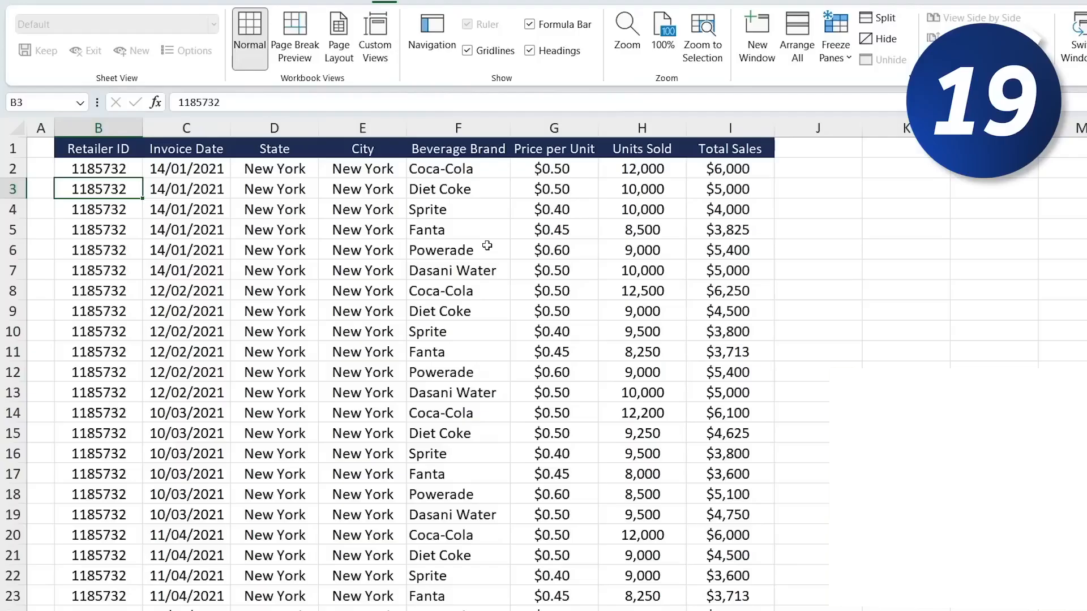
- Jump to the last row of the Retailer ID column and back up to its header
{"action": "scroll", "coordinate": [508, 274], "scroll_direction": "down", "scroll_amount": 6}
{"action": "scroll", "coordinate": [508, 274], "scroll_direction": "down", "scroll_amount": 20}
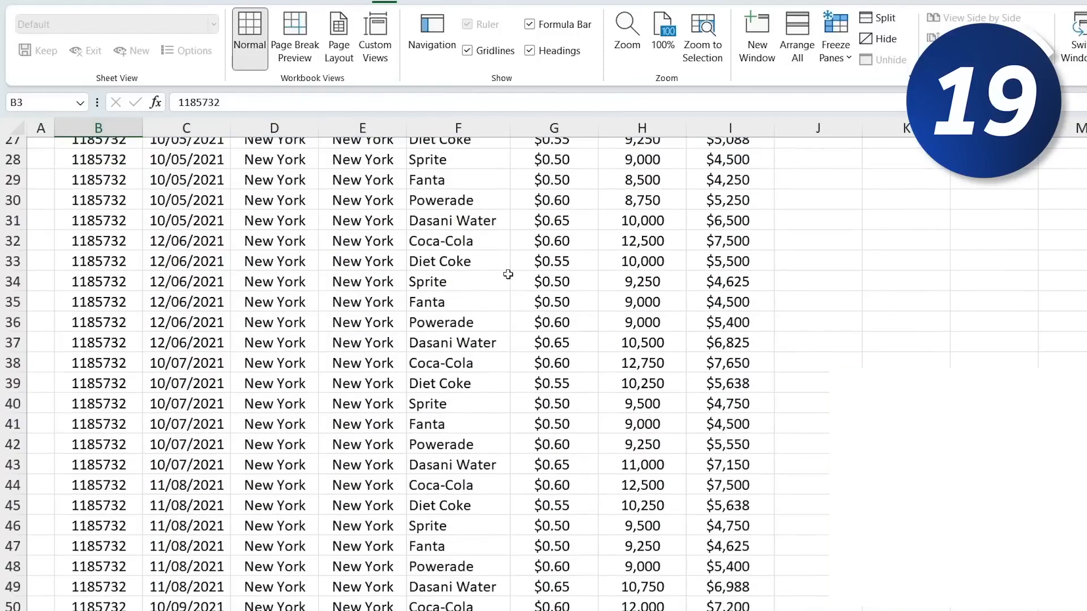
{"action": "key", "text": "ctrl+BackSpace"}
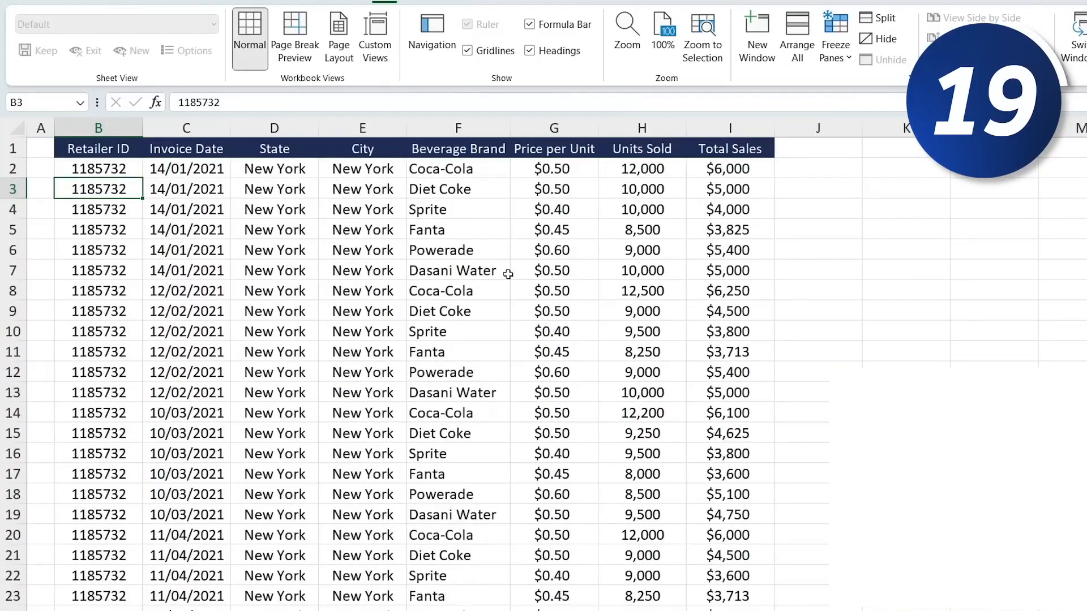
{"action": "key", "text": "ctrl+Down"}
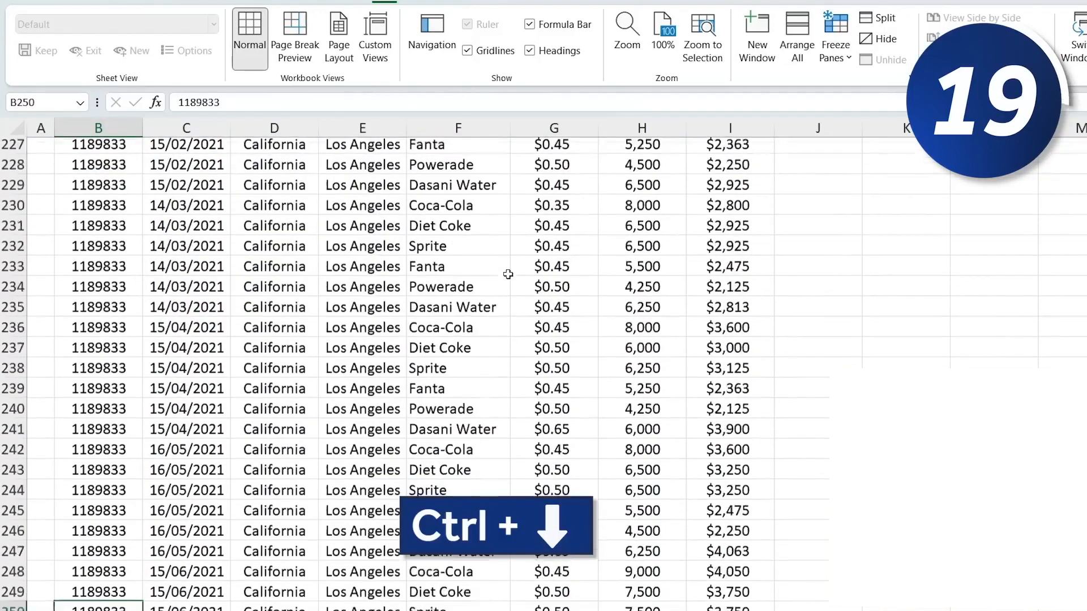
{"action": "key", "text": "Down"}
{"action": "key", "text": "Up"}
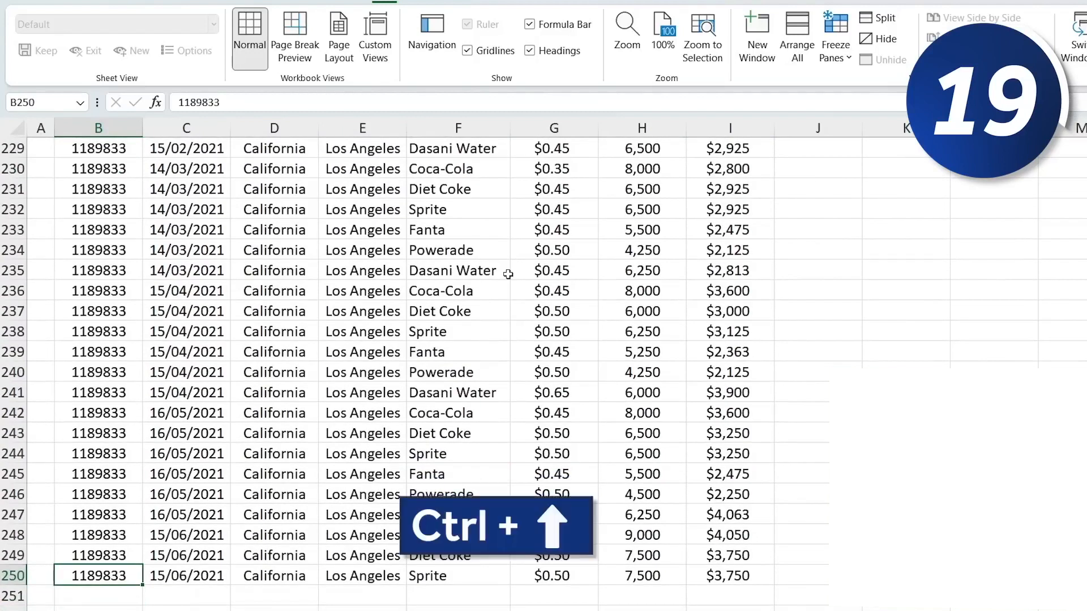
{"action": "key", "text": "ctrl+Up"}
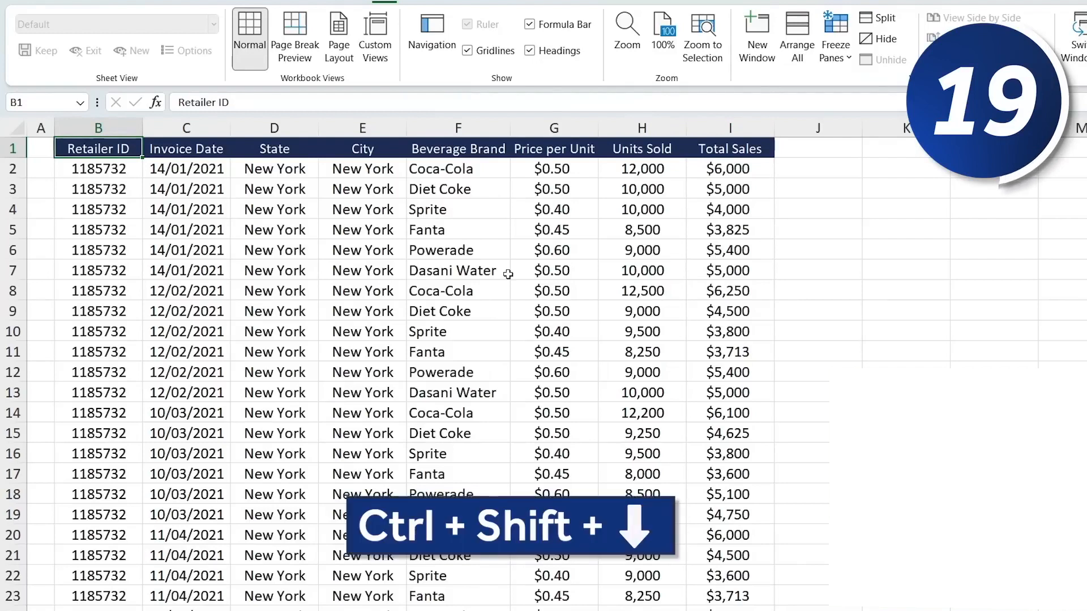
- Select the Retailer ID data down to the last row, extending the selection across columns and back
{"action": "key", "text": "ctrl+shift+Down"}
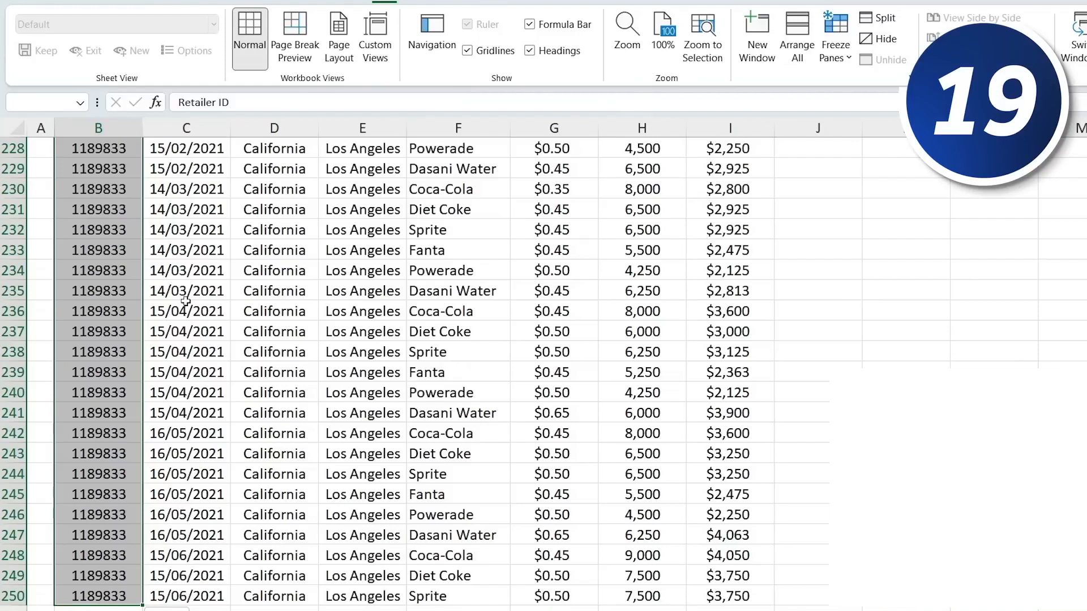
{"action": "key", "text": "shift+Right"}
{"action": "key", "text": "shift+Right"}
{"action": "key", "text": "shift+Right"}
{"action": "key", "text": "shift+Right"}
{"action": "key", "text": "shift+Right"}
{"action": "key", "text": "shift+Left"}
{"action": "key", "text": "shift+Left"}
{"action": "key", "text": "shift+Left"}
{"action": "key", "text": "shift+Left"}
{"action": "key", "text": "shift+Left"}
{"action": "key", "text": "shift+Right"}
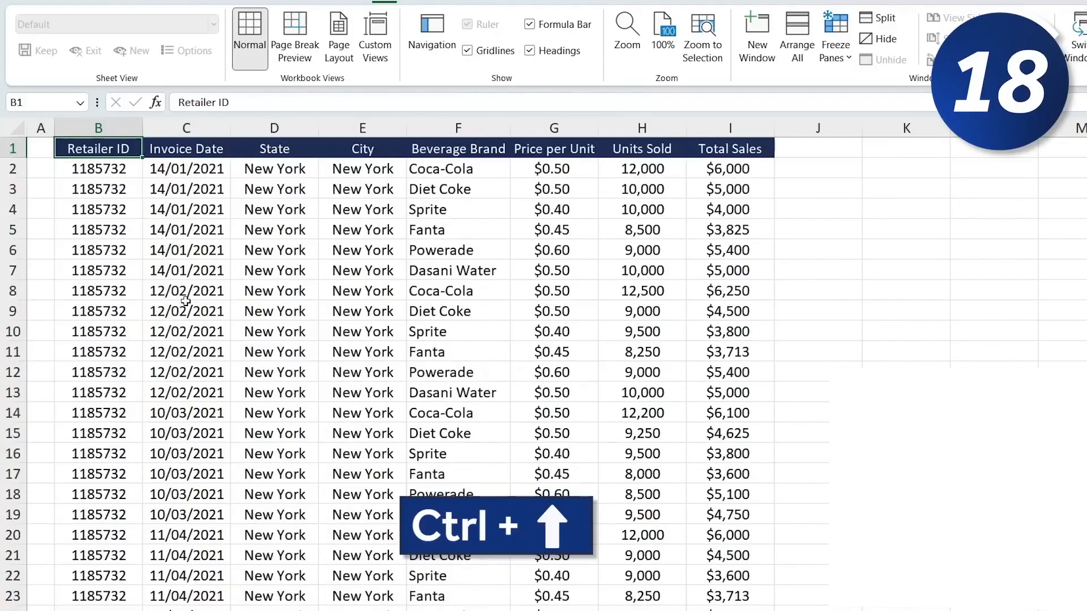
- Fill the Total Sales header from I1 right into cell J1
{"action": "key", "text": "Right"}
{"action": "key", "text": "Right"}
{"action": "key", "text": "Right"}
{"action": "key", "text": "Right"}
{"action": "key", "text": "Right"}
{"action": "key", "text": "Right"}
{"action": "key", "text": "Right"}
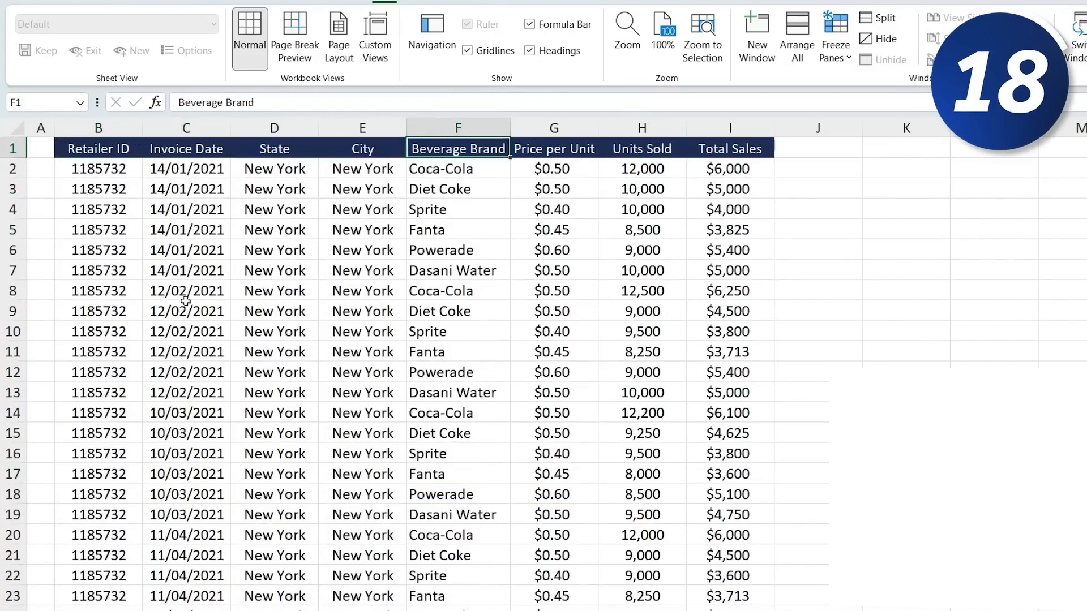
{"action": "key", "text": "Right"}
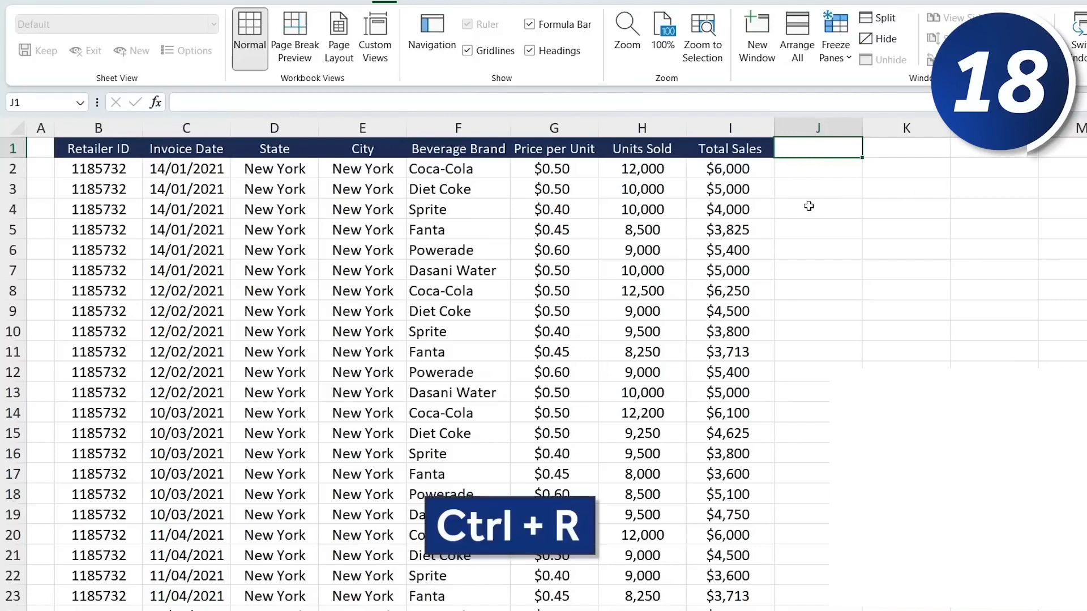
{"action": "key", "text": "ctrl+r"}
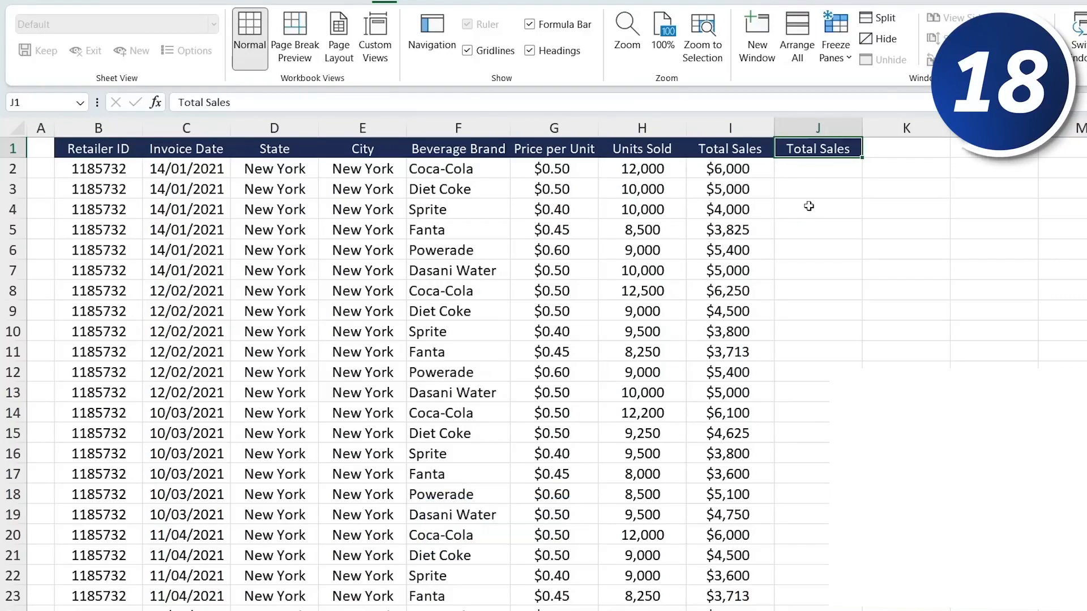
- Fill the Total Sales header down from J1 into cells J2 and J3
{"action": "key", "text": "Right"}
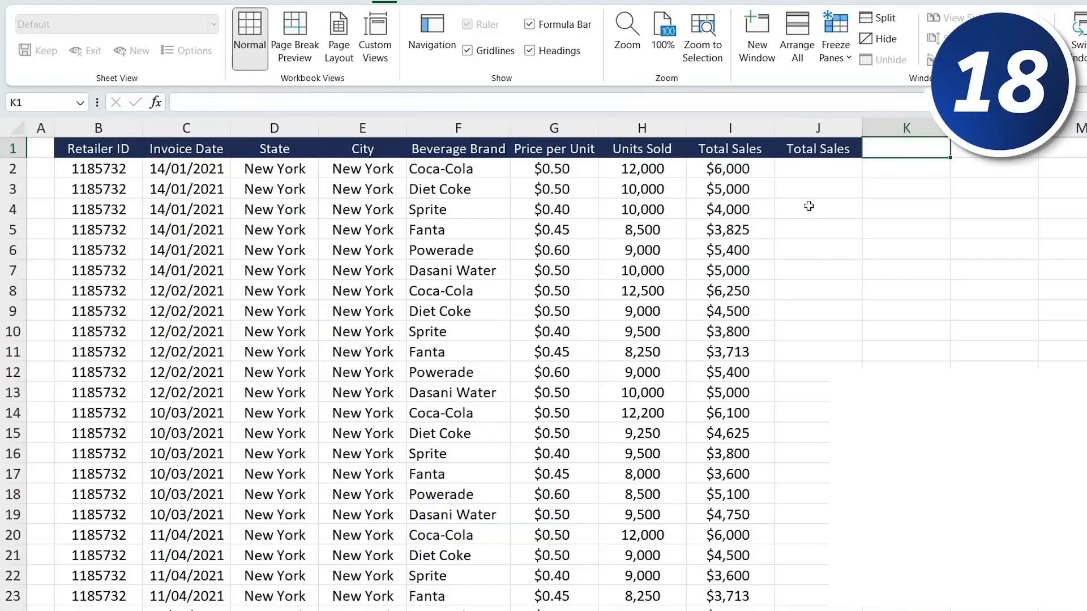
{"action": "key", "text": "Down"}
{"action": "key", "text": "Left"}
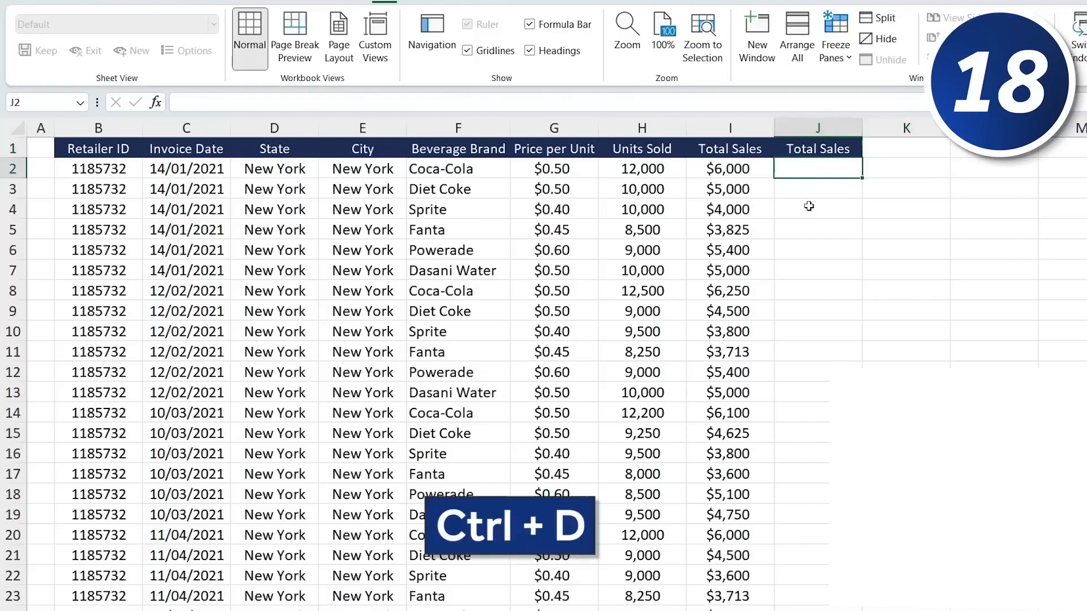
{"action": "key", "text": "ctrl+d"}
{"action": "key", "text": "Down"}
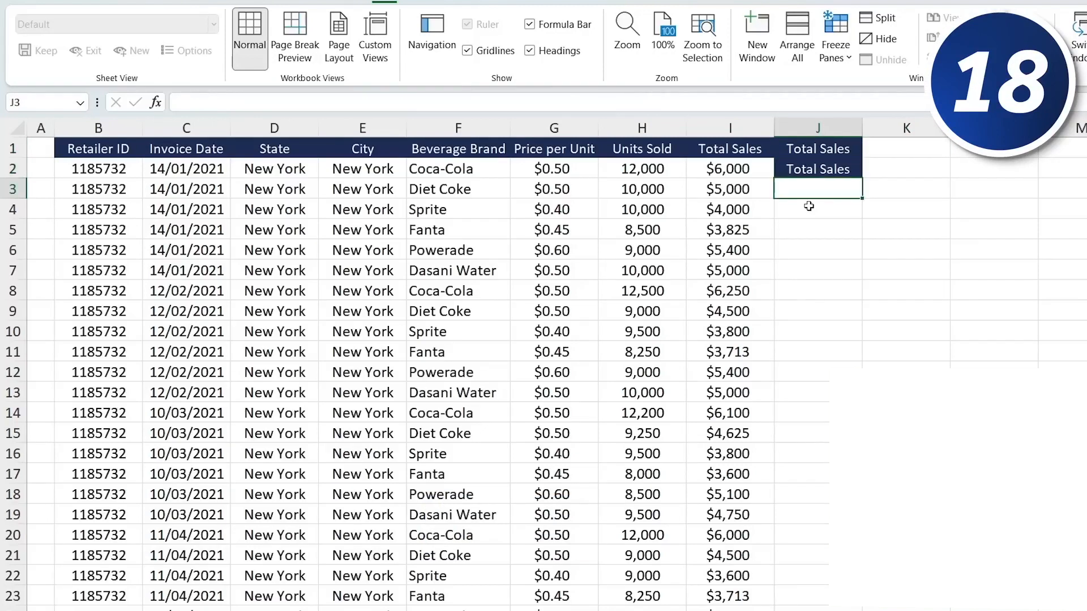
{"action": "key", "text": "ctrl+d"}
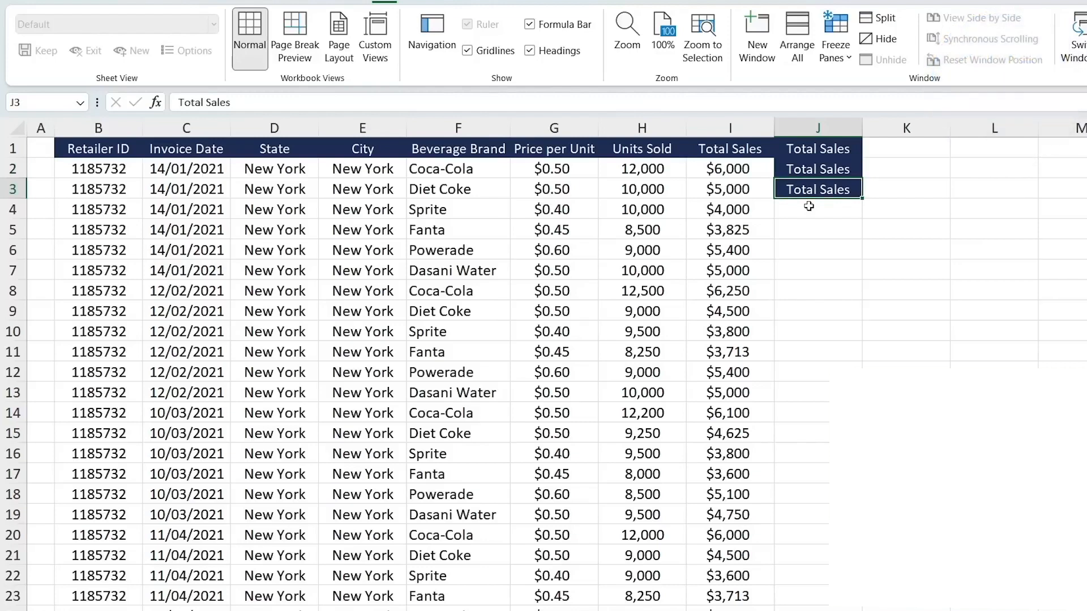
- Enter Dasani Water in the first empty cell below the Beverage Brand column by picking it from the column's pick list
{"action": "key", "text": "Left"}
{"action": "key", "text": "Left"}
{"action": "key", "text": "ctrl+Down"}
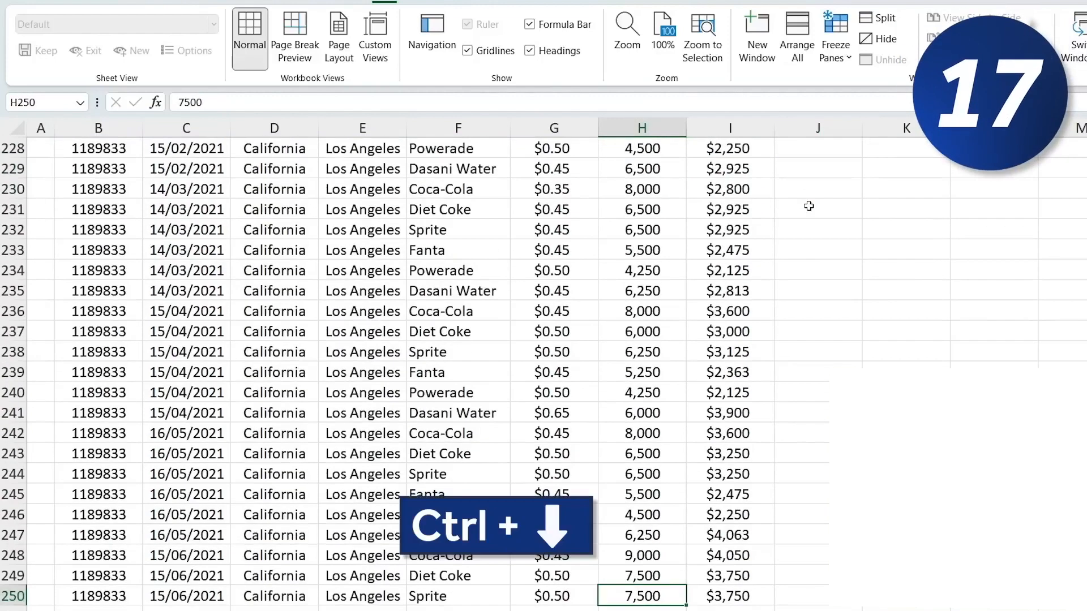
{"action": "key", "text": "Down"}
{"action": "key", "text": "Left"}
{"action": "key", "text": "Left"}
{"action": "key", "text": "Left"}
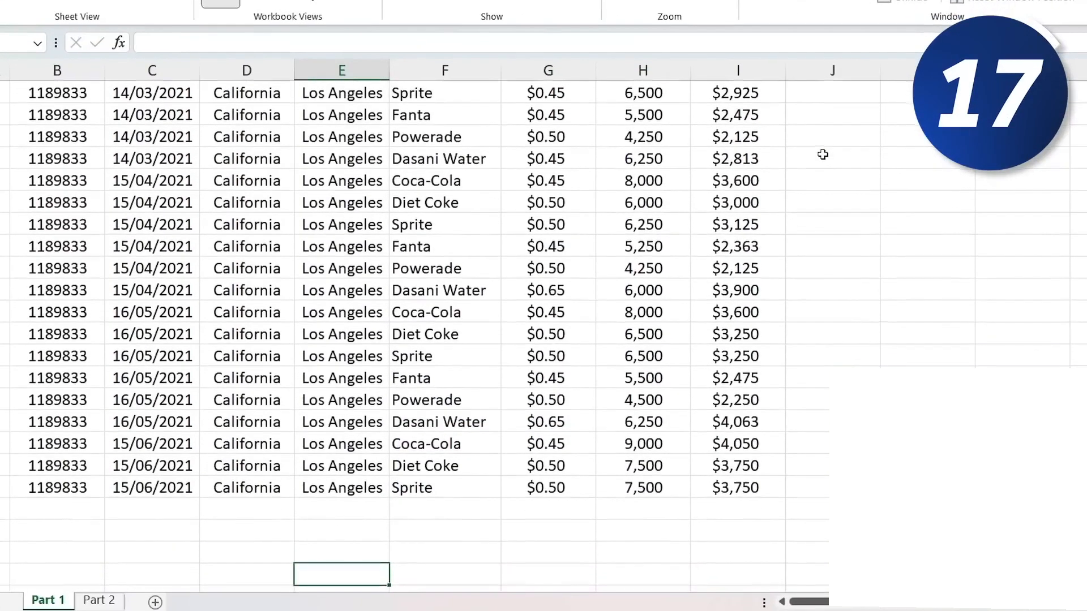
{"action": "key", "text": "Right"}
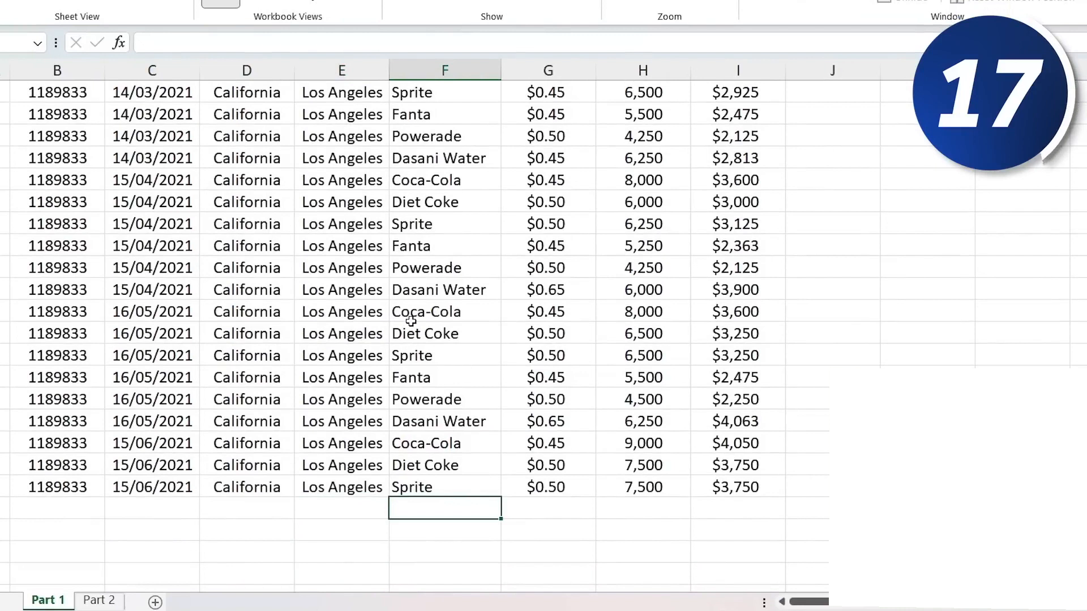
{"action": "key", "text": "alt+Down"}
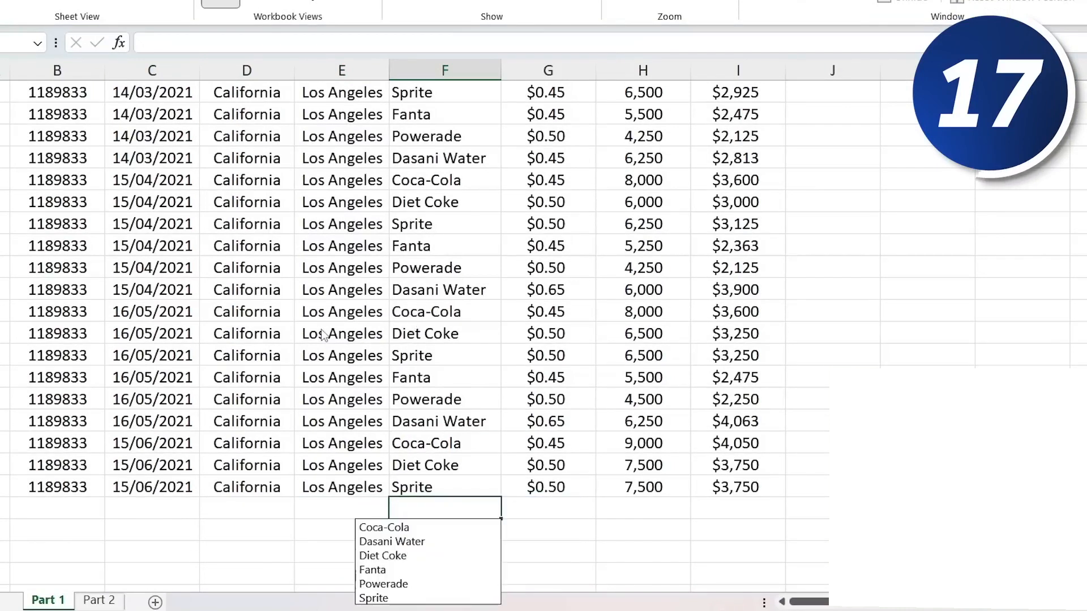
{"action": "key", "text": "Escape"}
{"action": "scroll", "coordinate": [322, 329], "scroll_direction": "down", "scroll_amount": 3}
{"action": "key", "text": "alt+Down"}
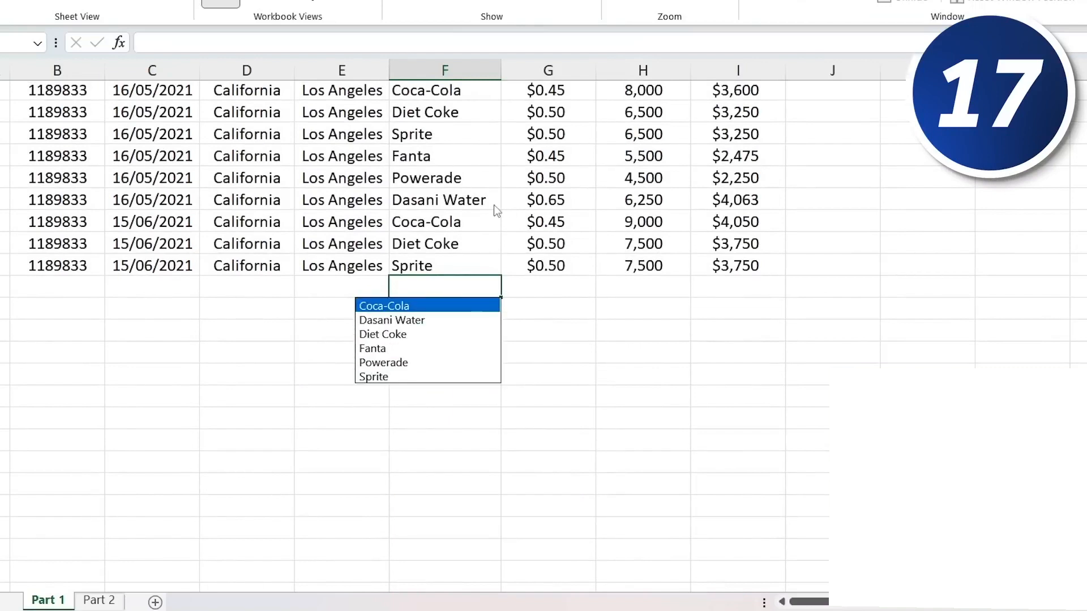
{"action": "left_click", "coordinate": [430, 322]}
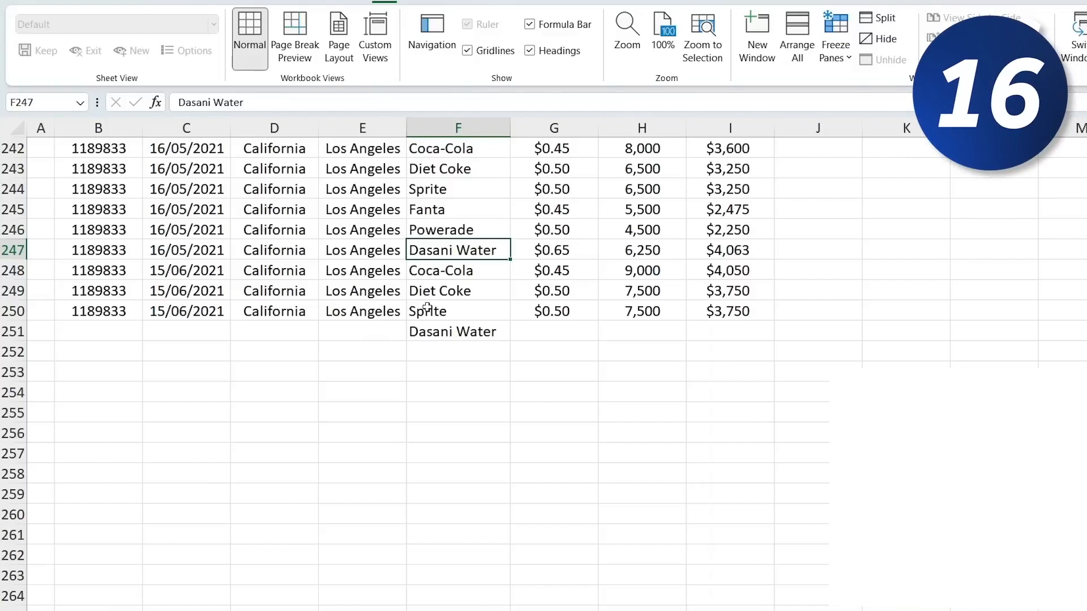
- Select the whole of row 245, then the whole of column E
{"action": "scroll", "coordinate": [432, 293], "scroll_direction": "up", "scroll_amount": 2}
{"action": "key", "text": "Up"}
{"action": "key", "text": "Up"}
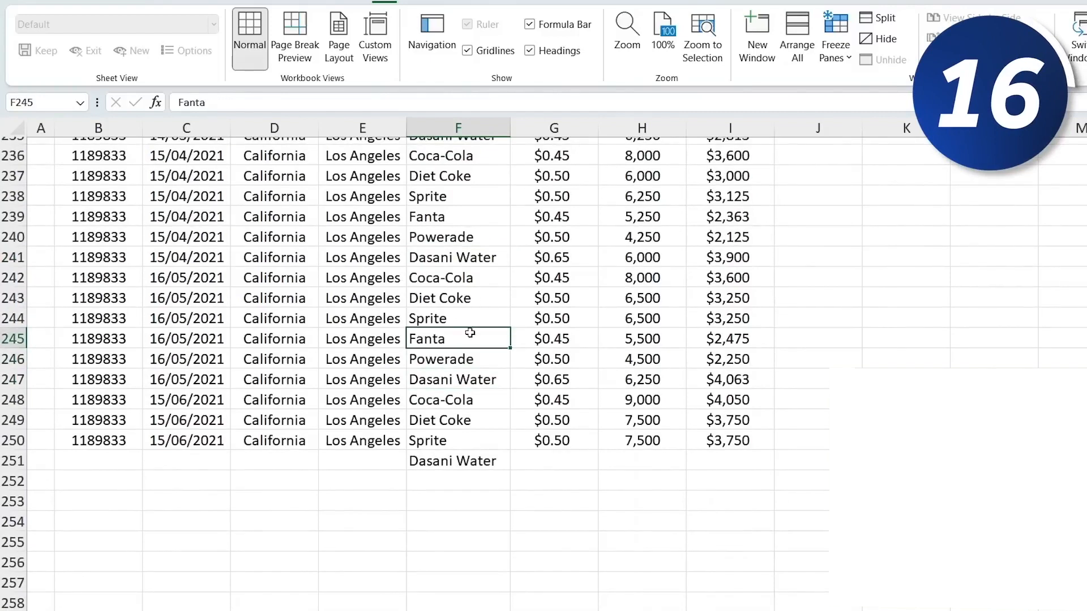
{"action": "key", "text": "shift+space"}
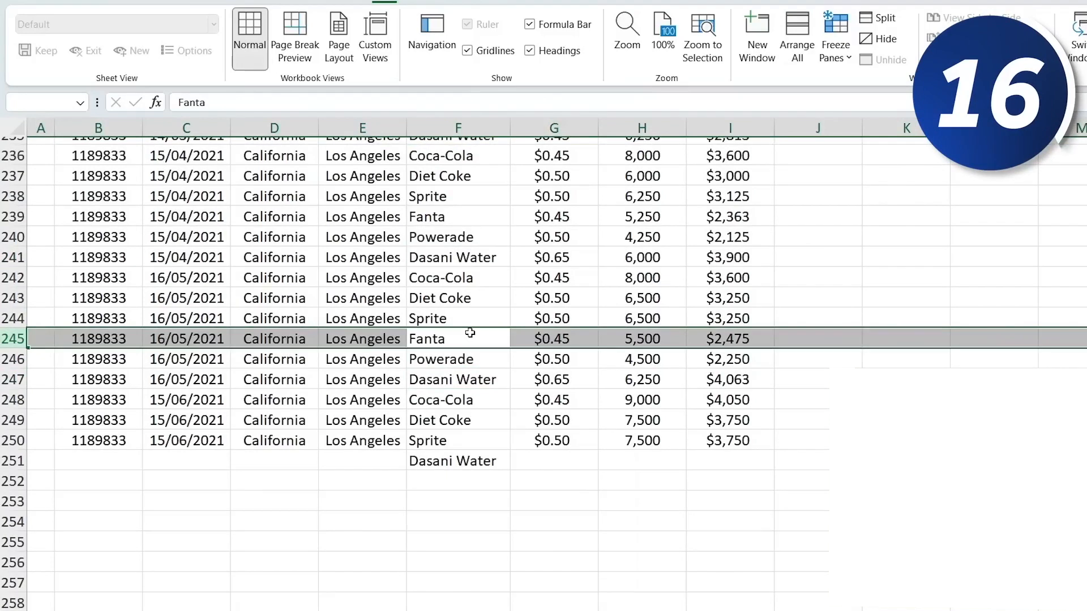
{"action": "key", "text": "Left"}
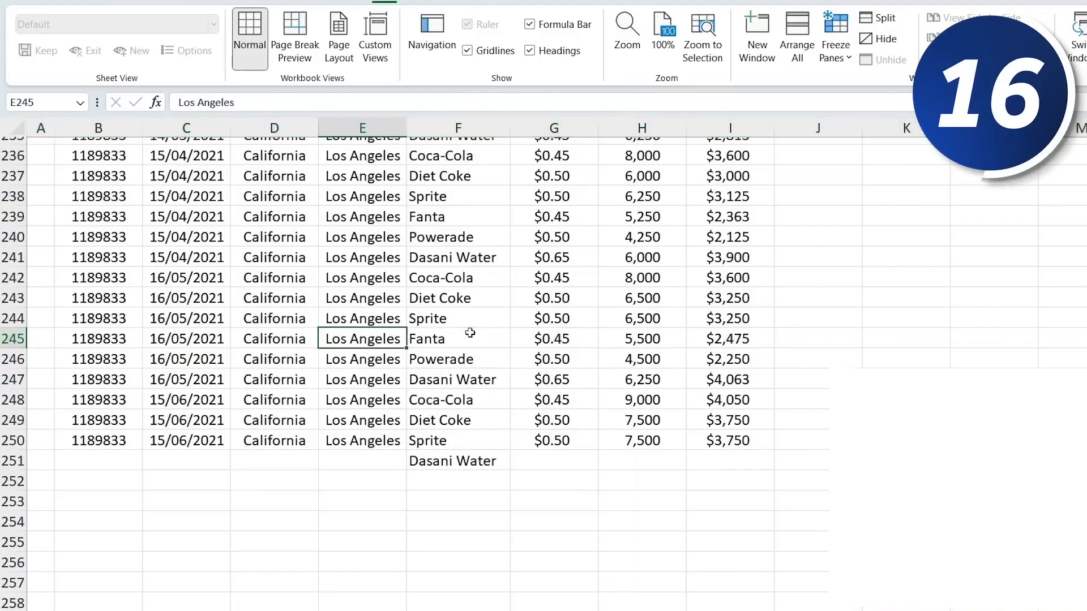
{"action": "key", "text": "ctrl+space"}
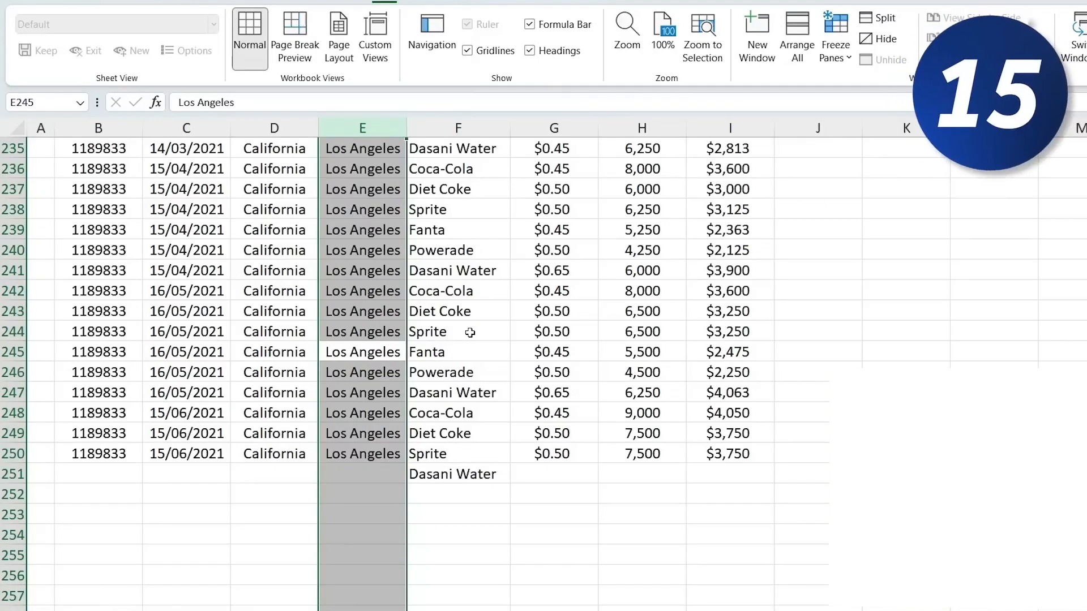
- Insert two blank rows above row 245 and delete them again
{"action": "key", "text": "Left"}
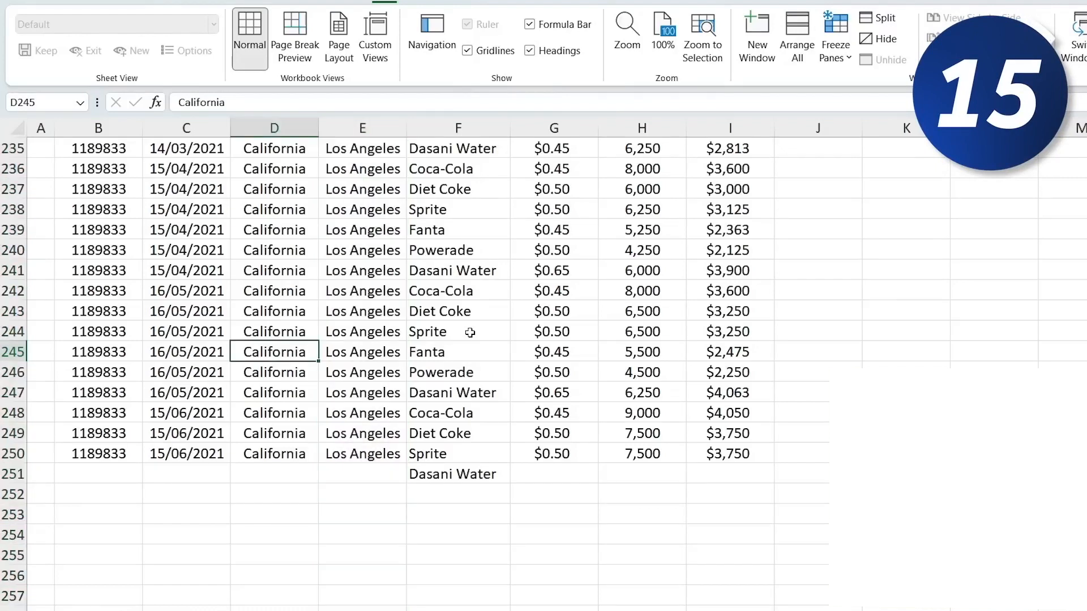
{"action": "key", "text": "shift+space"}
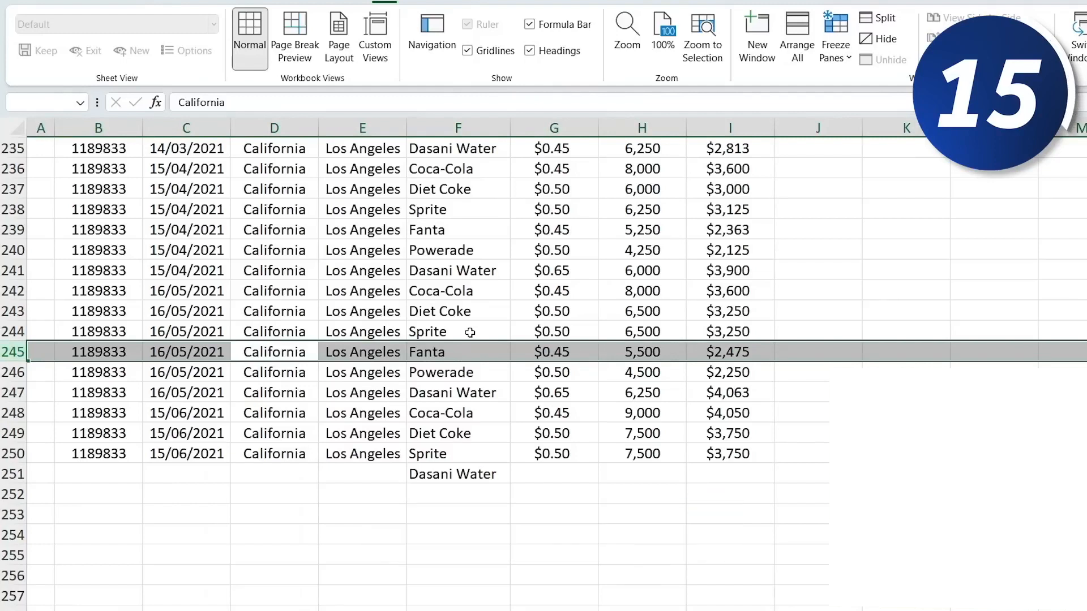
{"action": "key", "text": "ctrl+shift+plus"}
{"action": "key", "text": "ctrl+shift+plus"}
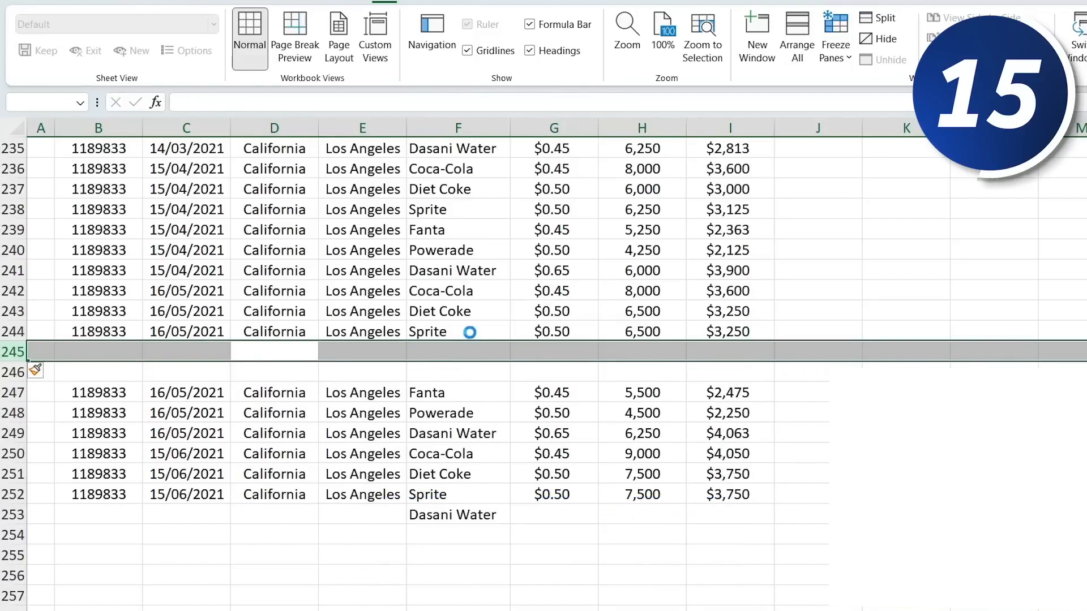
{"action": "key", "text": "ctrl+minus"}
{"action": "key", "text": "ctrl+minus"}
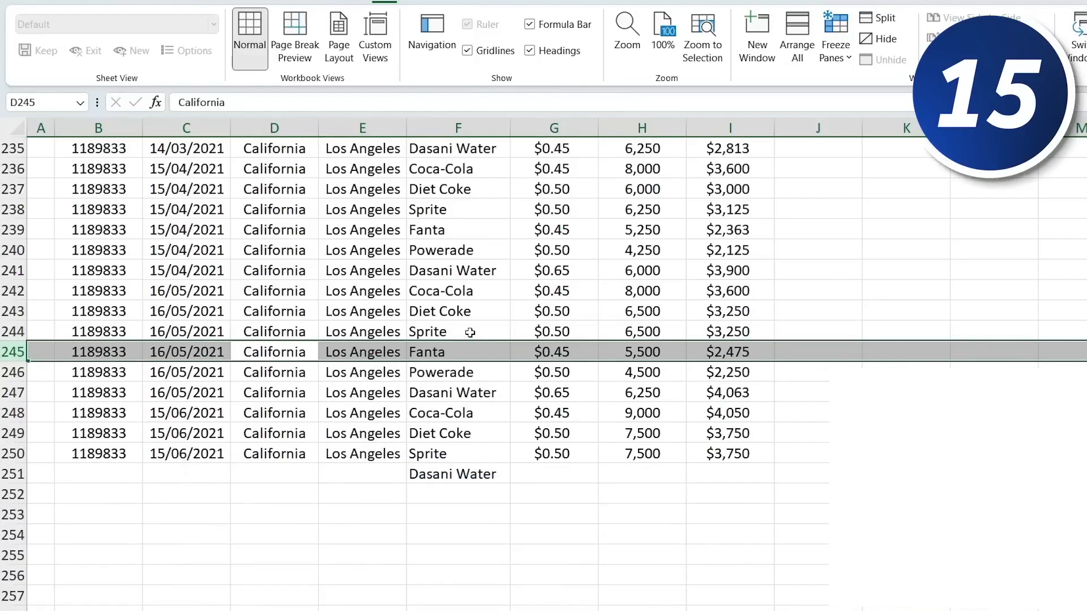
- Select the entire Invoice Date column C
{"action": "key", "text": "Left"}
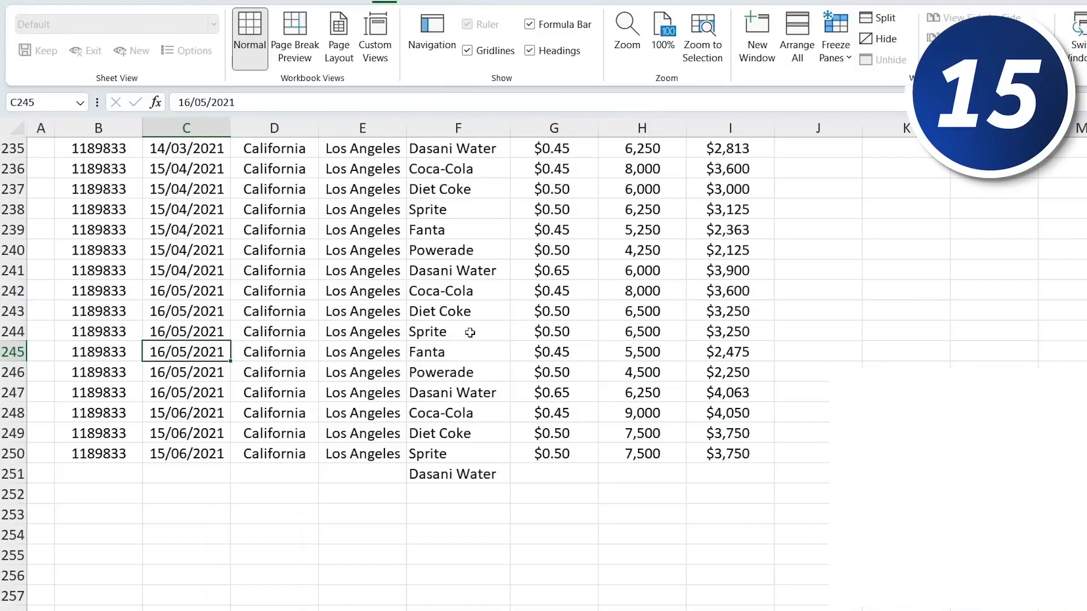
{"action": "key", "text": "ctrl+space"}
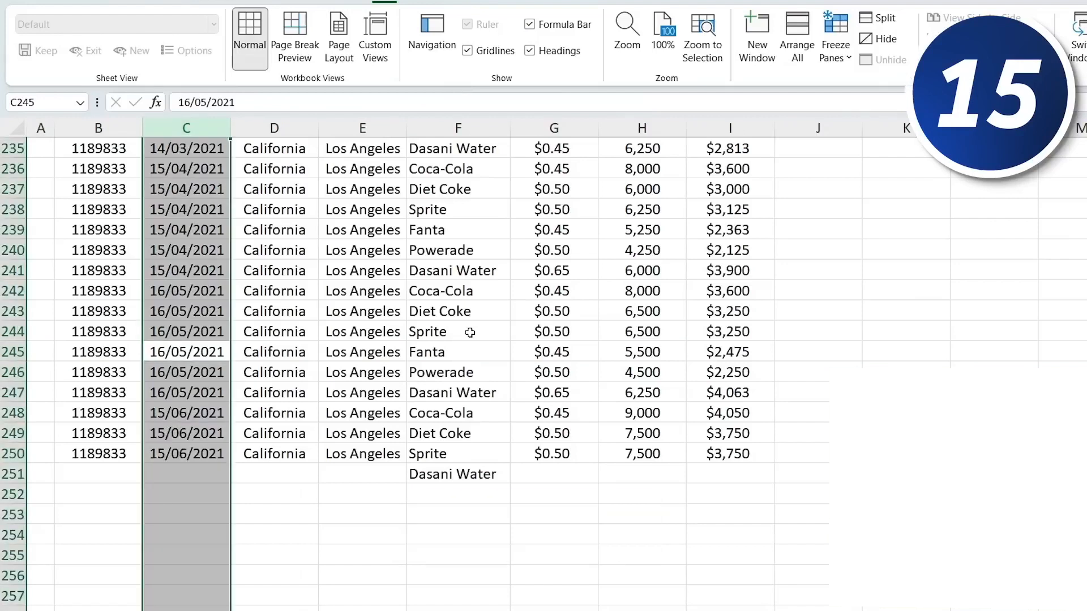
- Insert a blank column before the Invoice Date column and delete it again
{"action": "key", "text": "ctrl+shift+plus"}
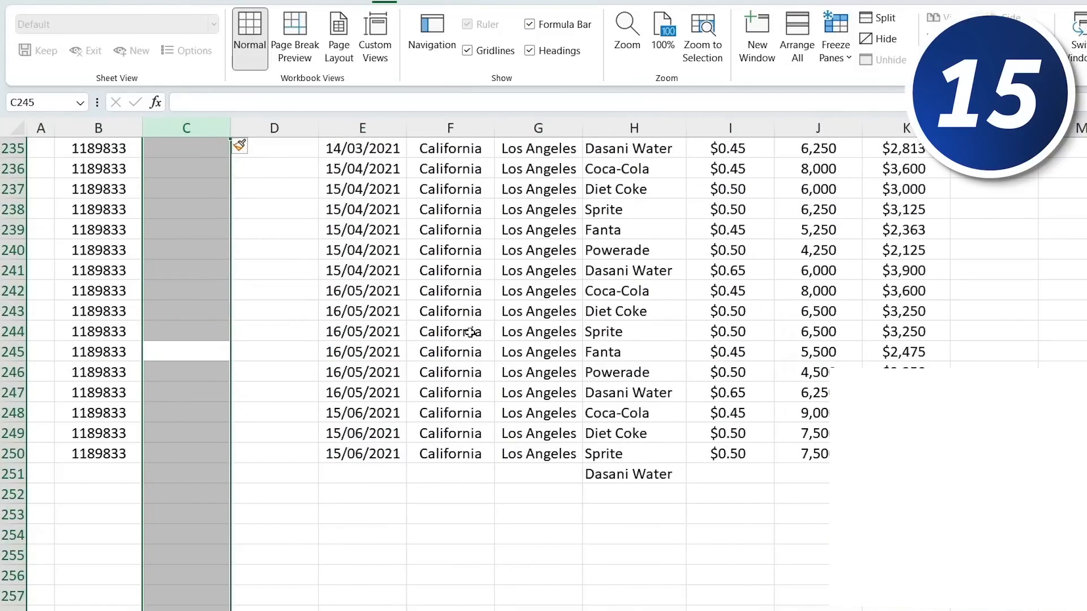
{"action": "key", "text": "ctrl+minus"}
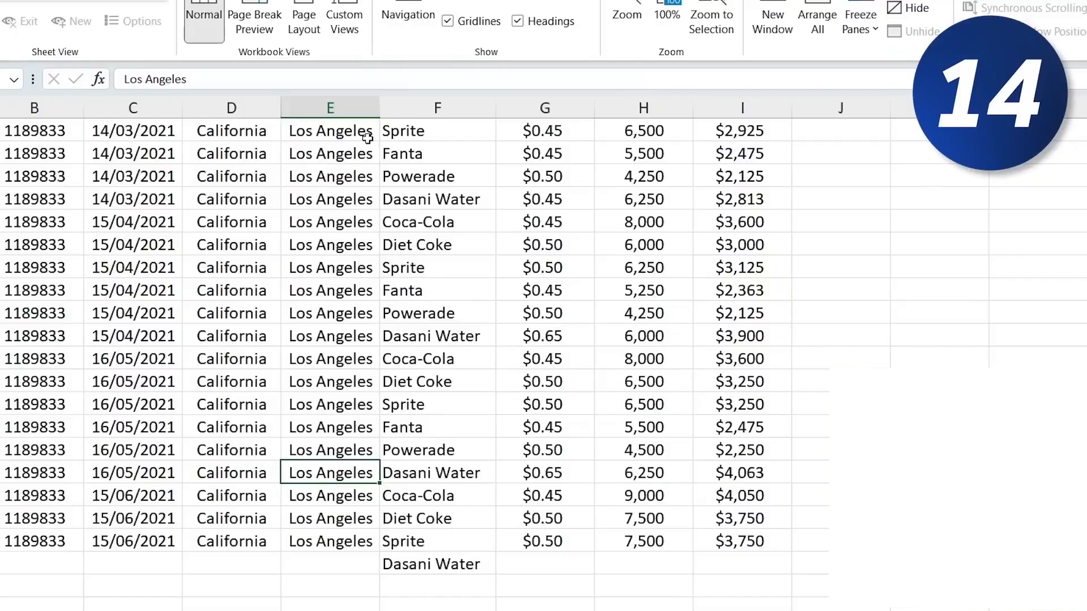
- Move the 16/05/2021 Dasani Water row up into the April rows, then below the table, and undo both moves
{"action": "key", "text": "shift+space"}
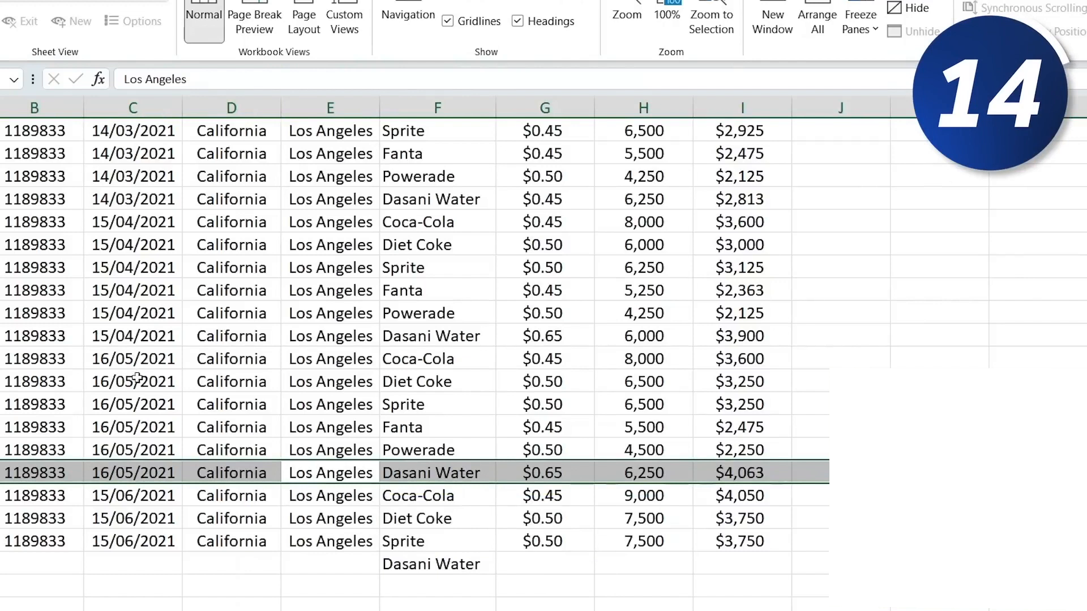
{"action": "key", "text": "shift"}
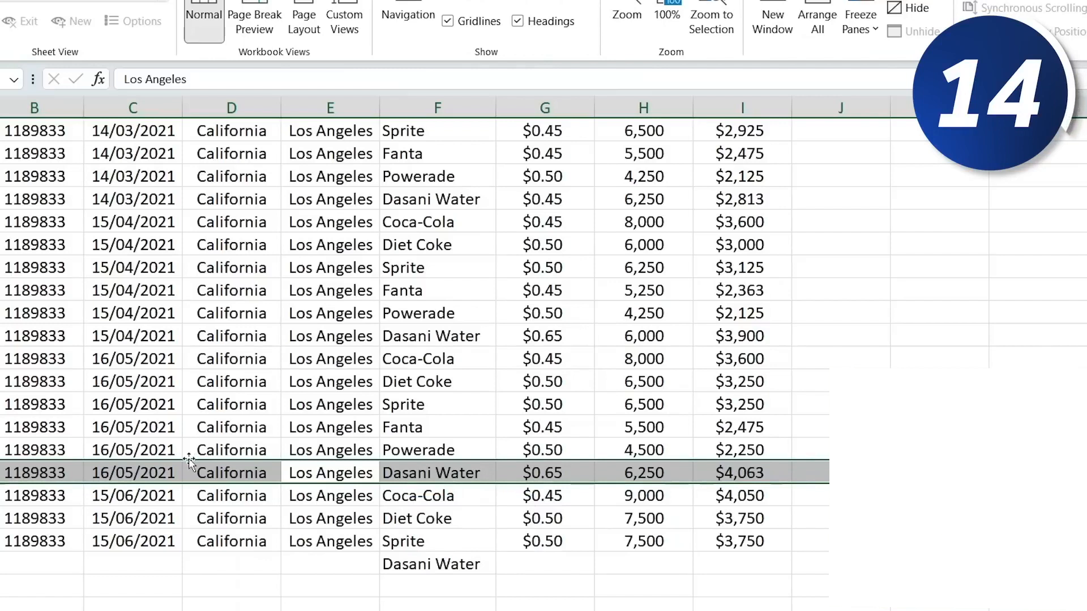
{"action": "left_click_drag", "start_coordinate": [192, 466], "coordinate": [169, 277]}
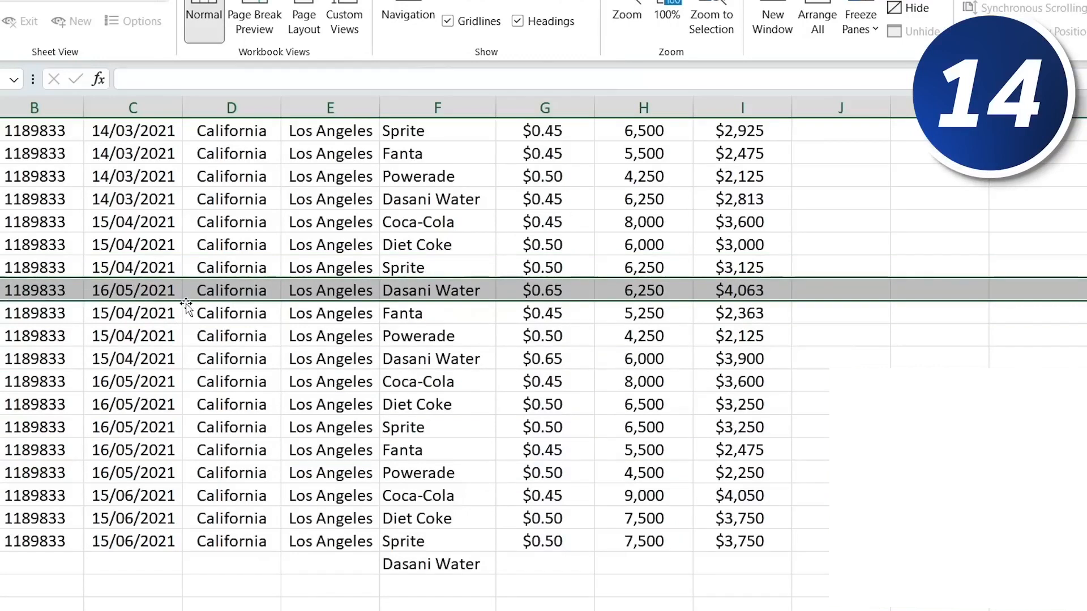
{"action": "left_click_drag", "start_coordinate": [189, 310], "coordinate": [190, 606]}
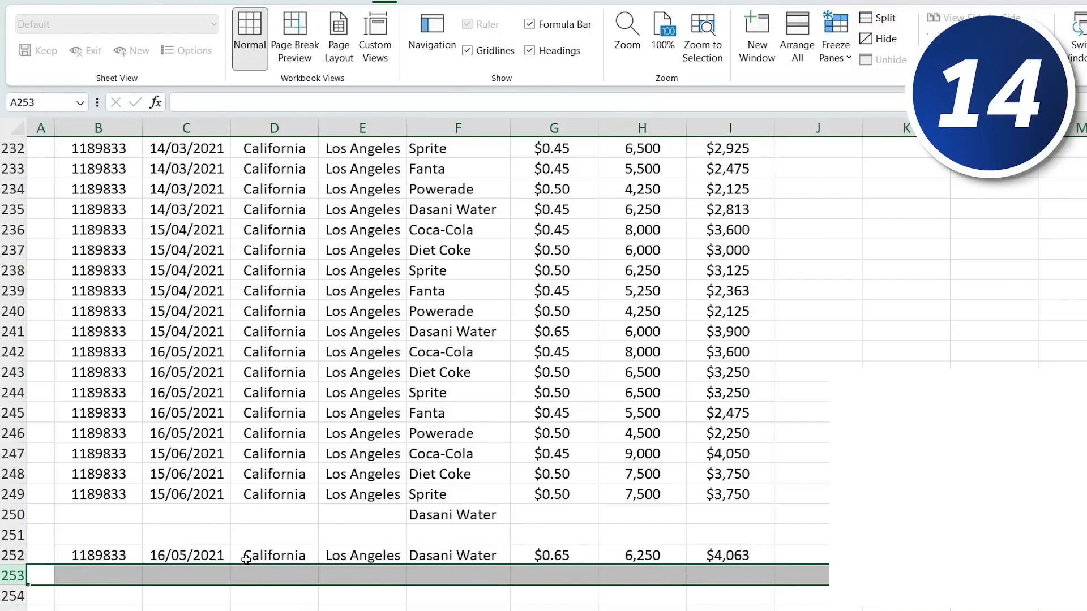
{"action": "key", "text": "ctrl+z"}
{"action": "key", "text": "ctrl+z"}
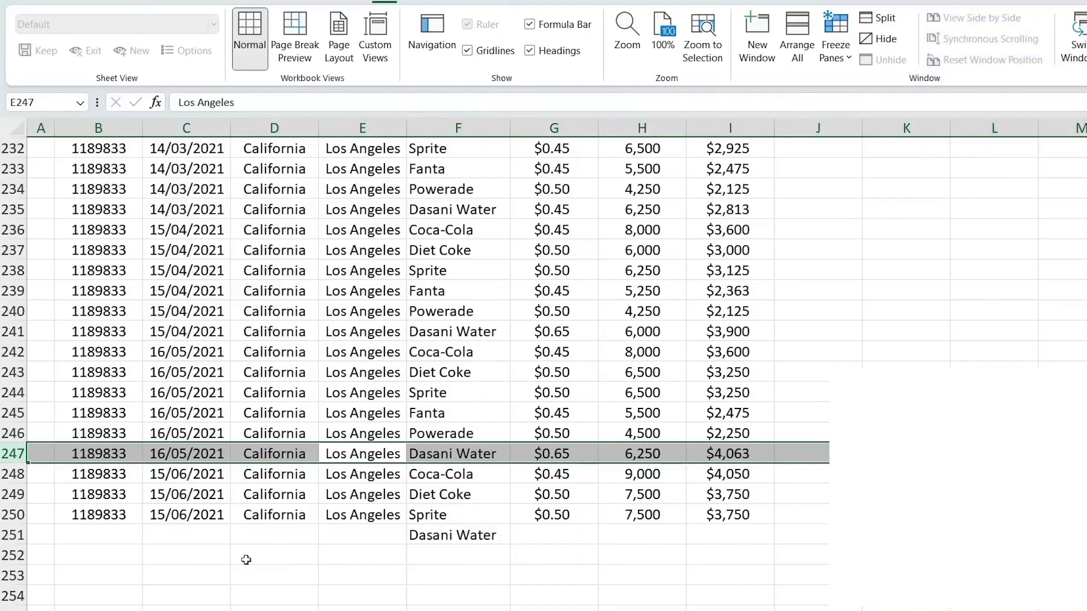
- Split the Beverage Brand header in F1 onto two lines after the word Beverage
{"action": "key", "text": "ctrl+Up"}
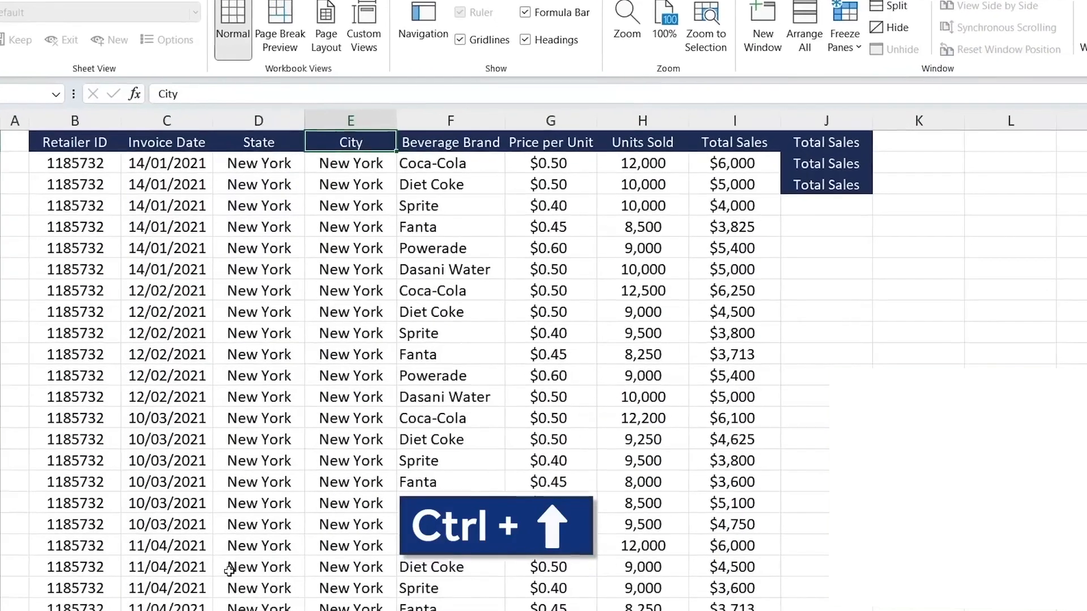
{"action": "key", "text": "Right"}
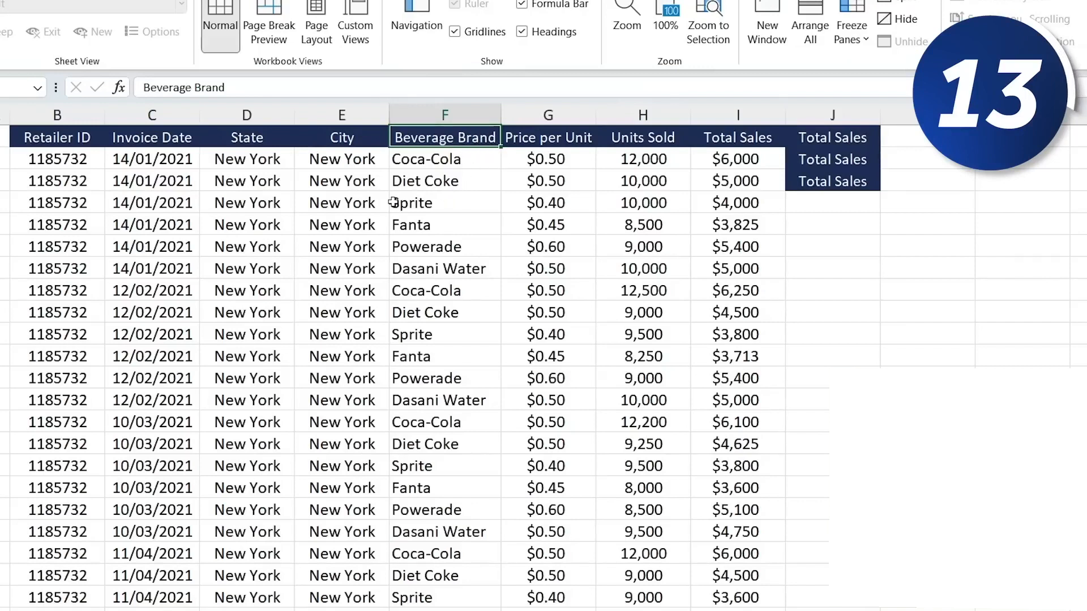
{"action": "left_click", "coordinate": [257, 84]}
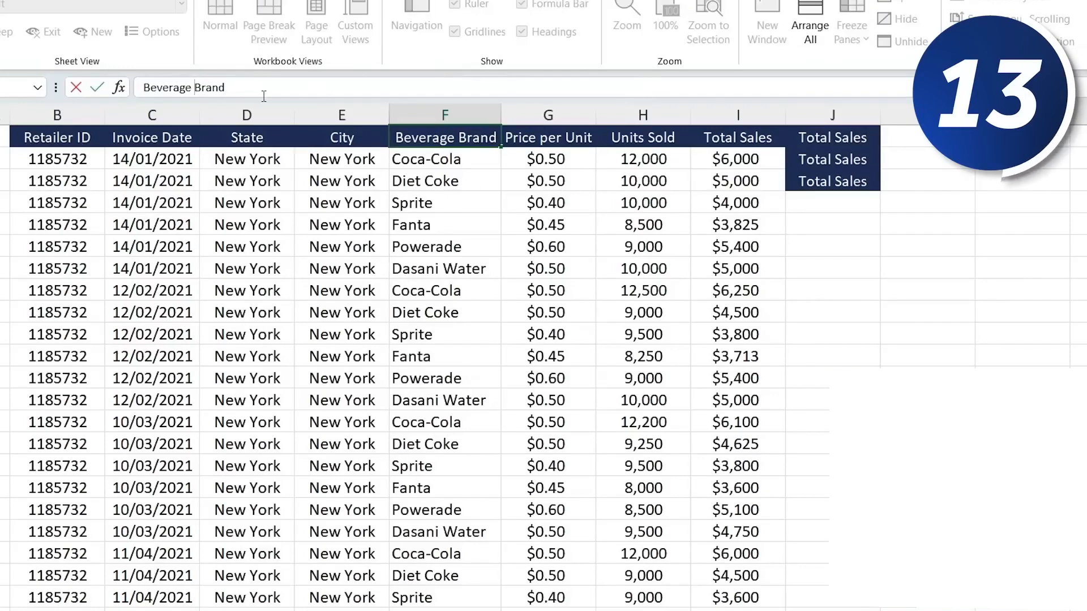
{"action": "key", "text": "alt+Return"}
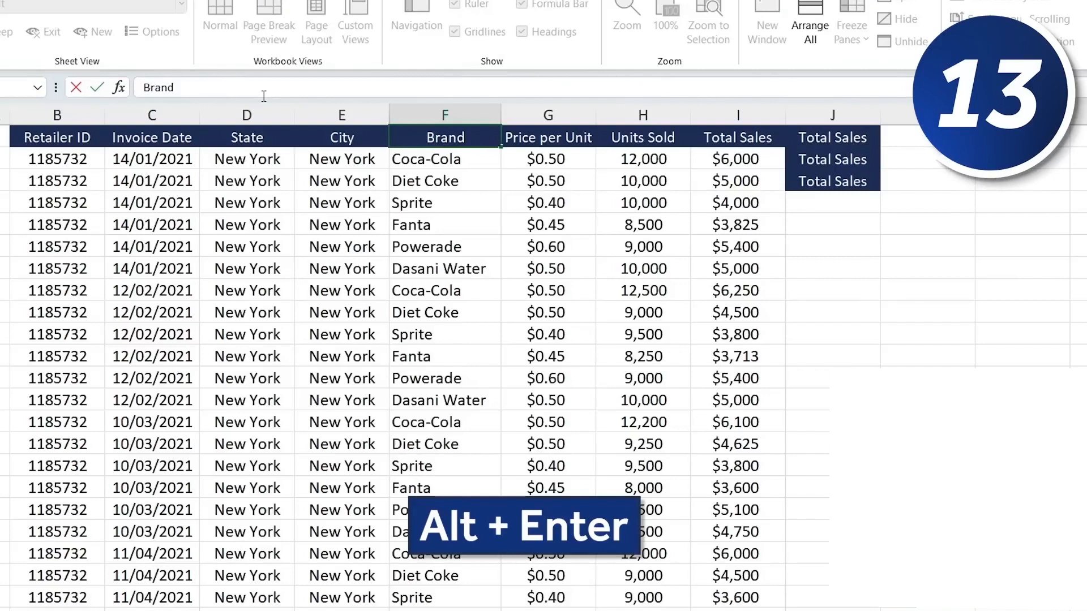
{"action": "key", "text": "Return"}
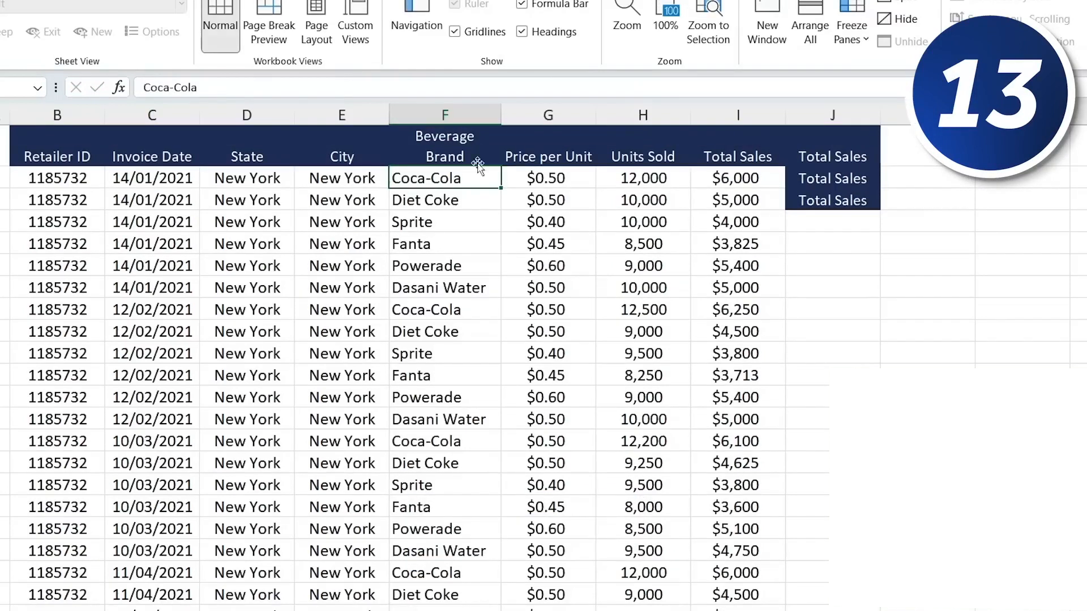
- Add the note 'Can you check this?' to Units Sold cell H5
{"action": "left_click", "coordinate": [458, 152]}
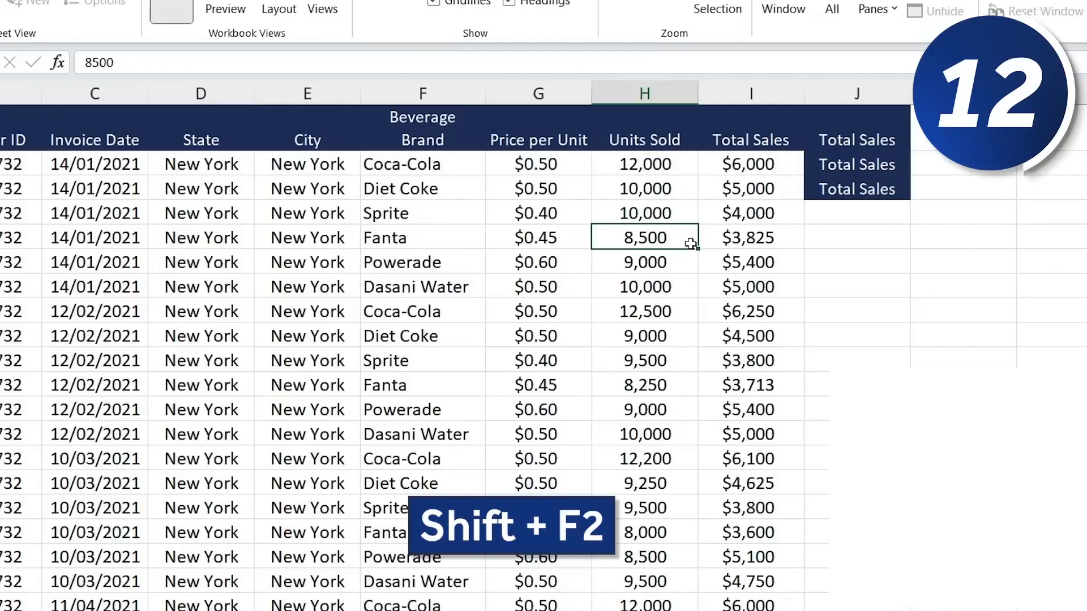
{"action": "key", "text": "shift+F2"}
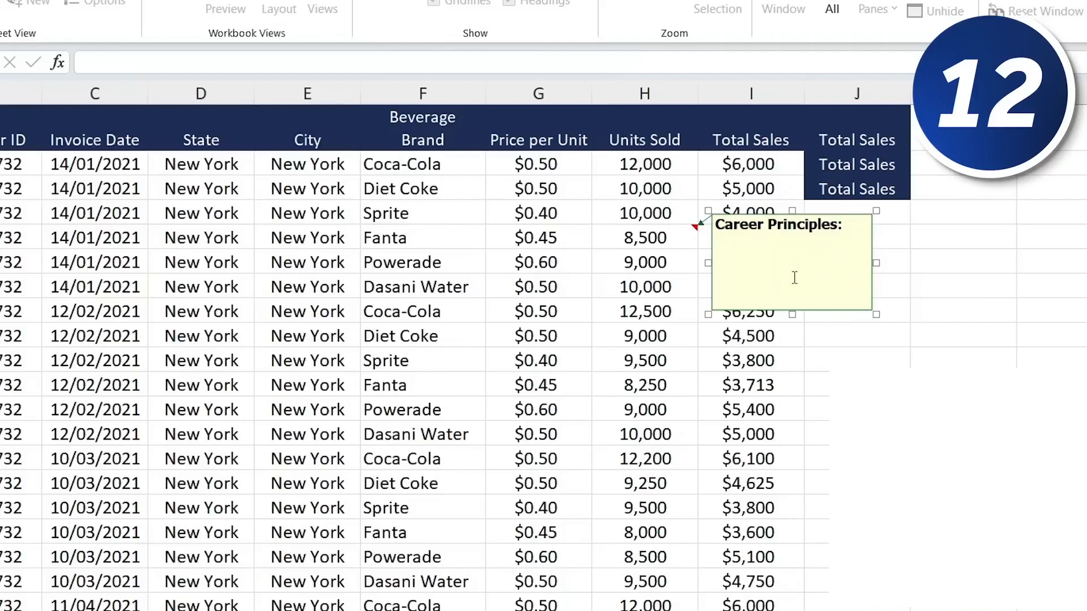
{"action": "type", "text": "Can you check this?"}
{"action": "key", "text": "Escape"}
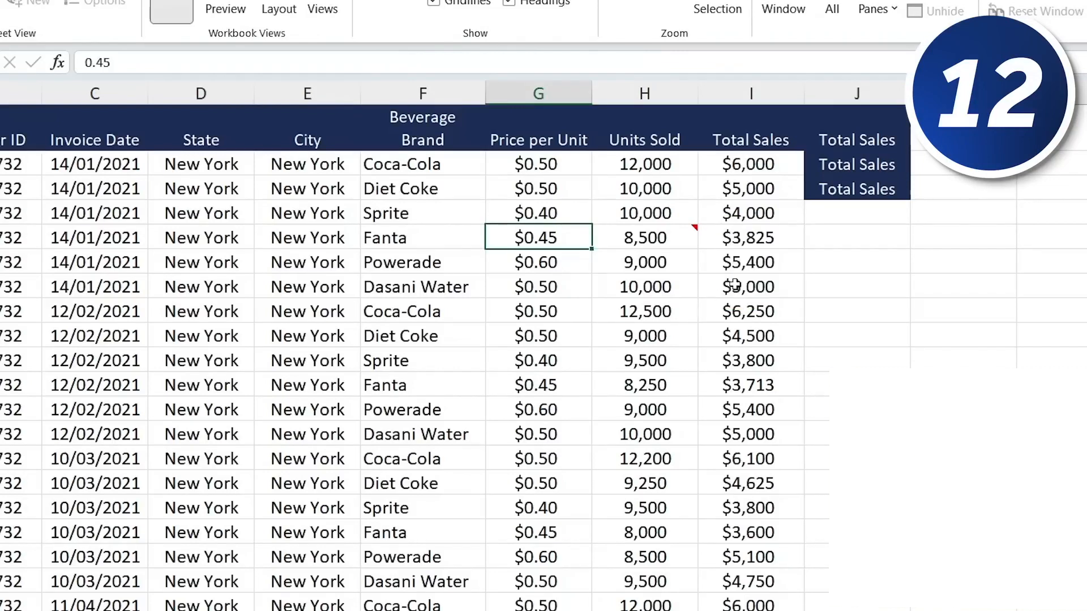
- Return to the active cell and jump to cell A100 with the Go To dialog
{"action": "mouse_move", "coordinate": [692, 230]}
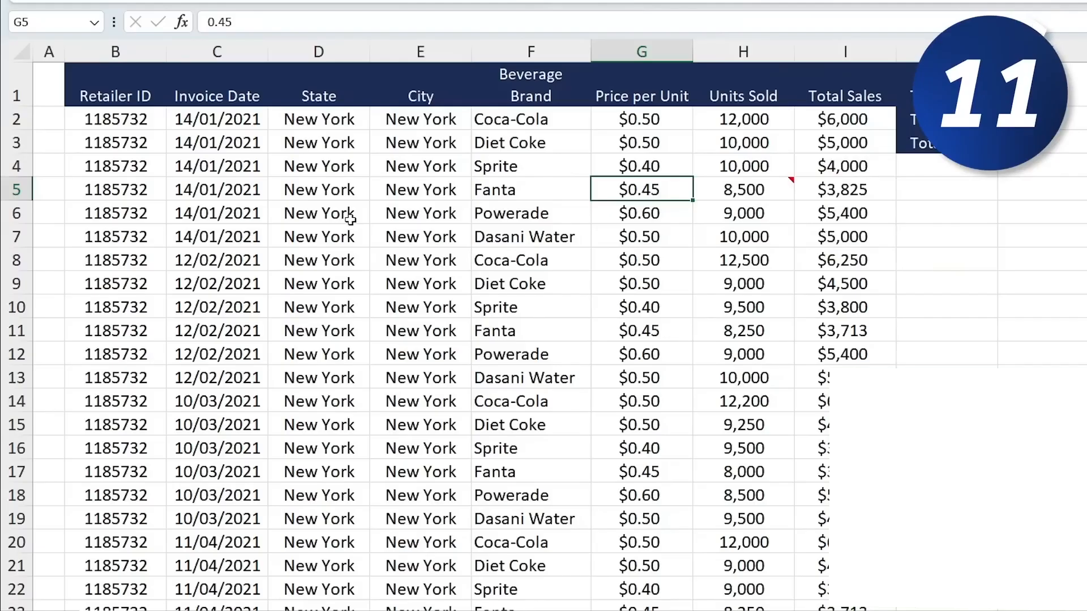
{"action": "scroll", "coordinate": [350, 220], "scroll_direction": "down", "scroll_amount": 7}
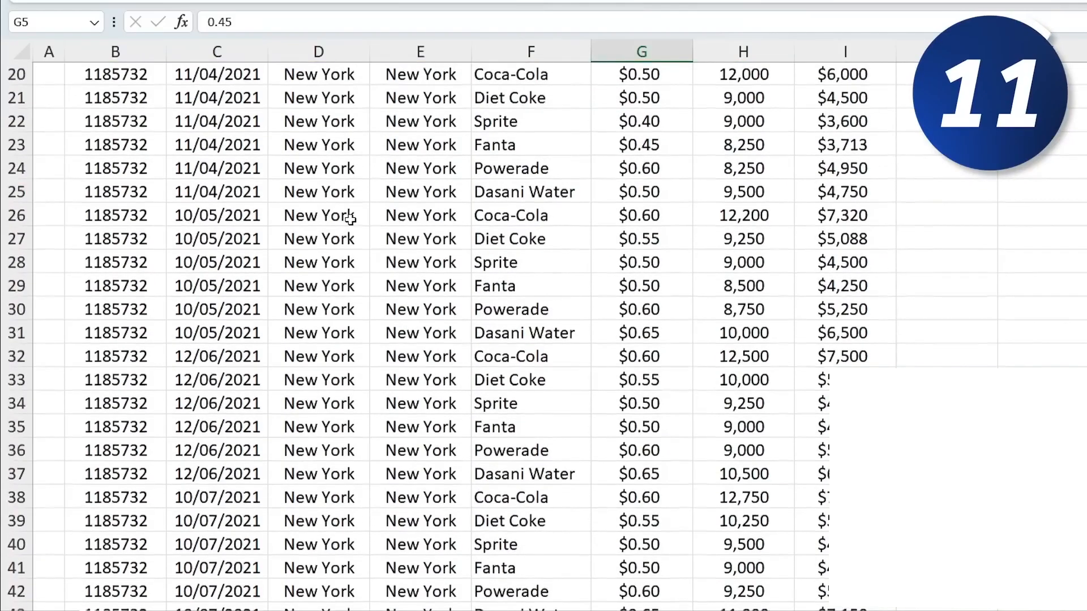
{"action": "key", "text": "ctrl+BackSpace"}
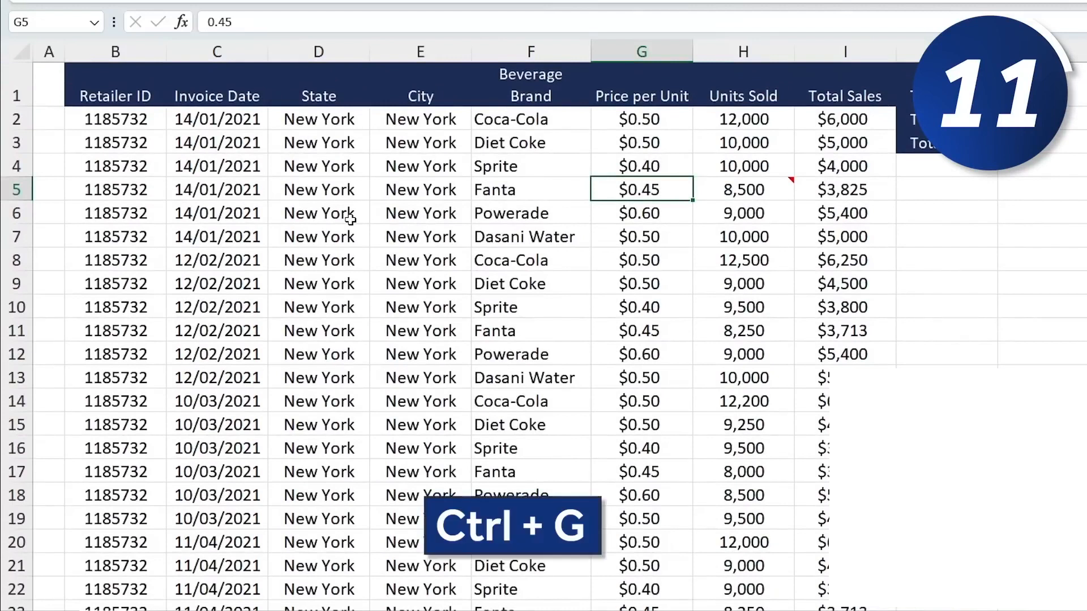
{"action": "key", "text": "ctrl+g"}
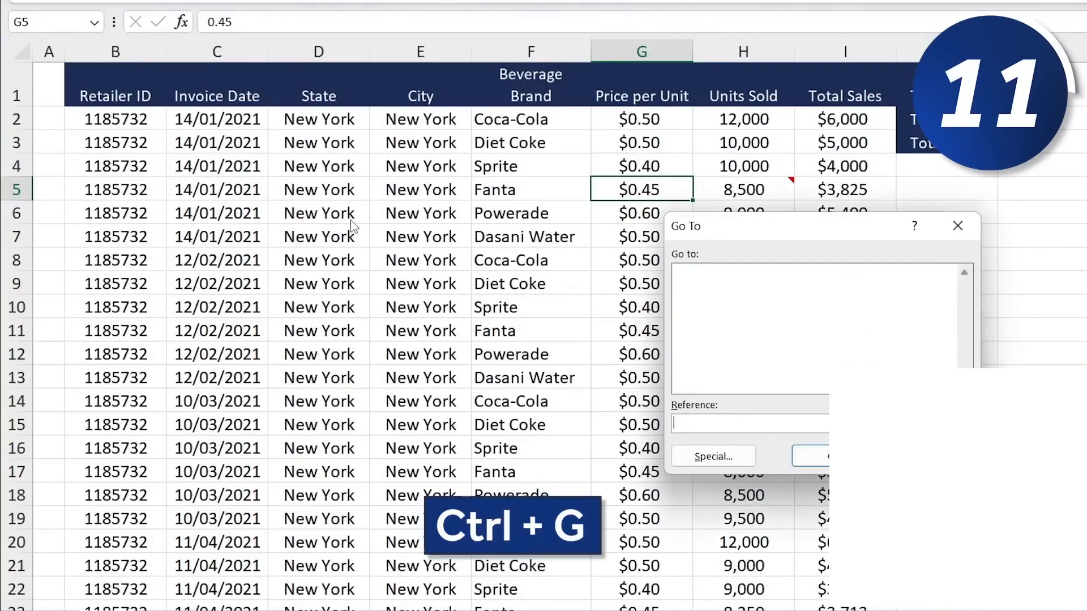
{"action": "left_click_drag", "start_coordinate": [774, 227], "coordinate": [480, 195]}
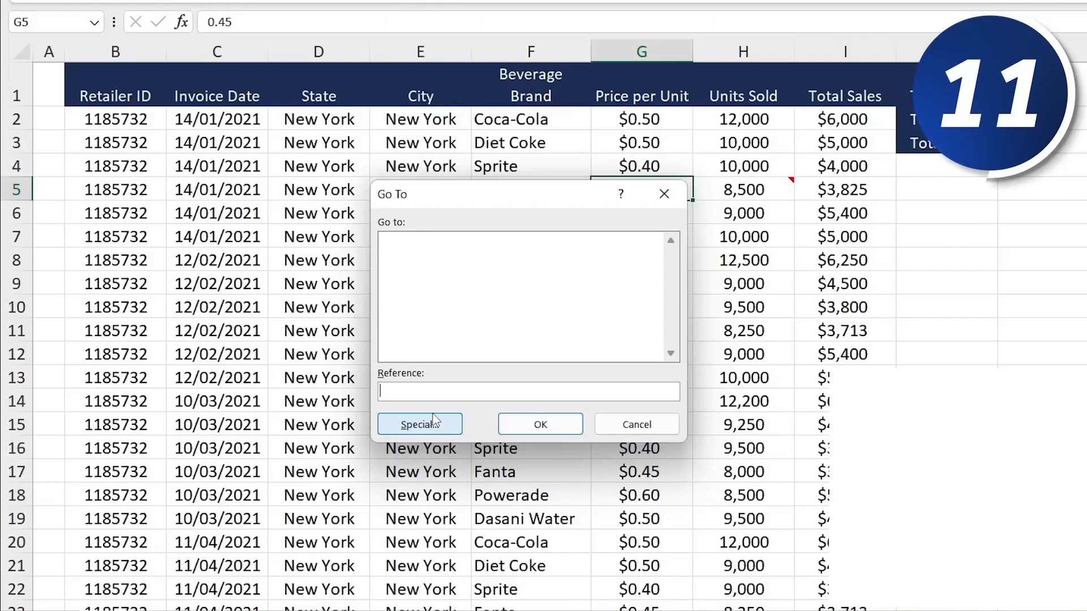
{"action": "type", "text": "a100"}
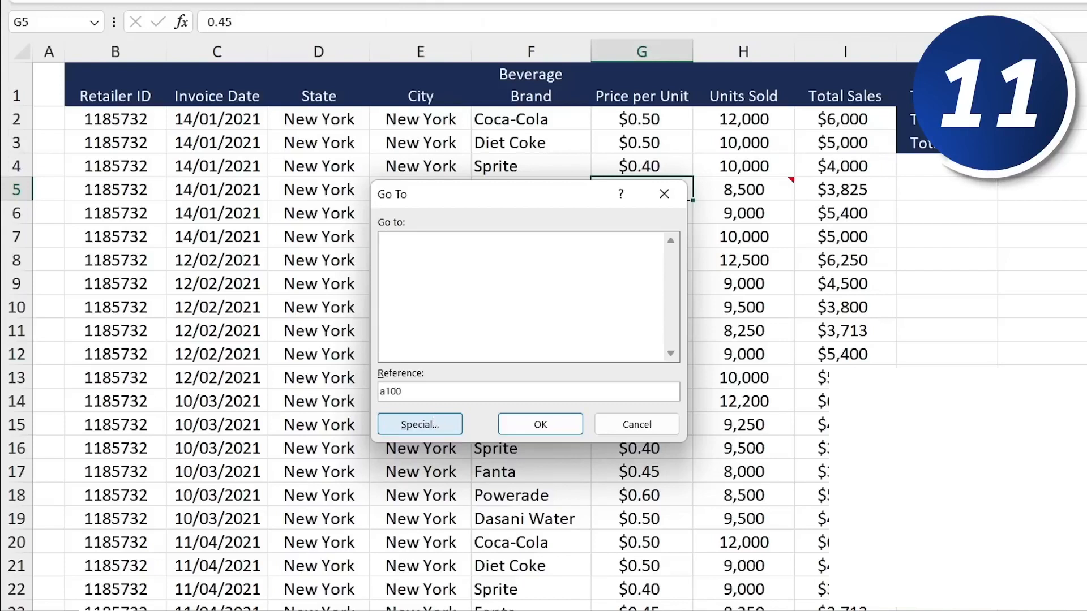
{"action": "left_click", "coordinate": [516, 422]}
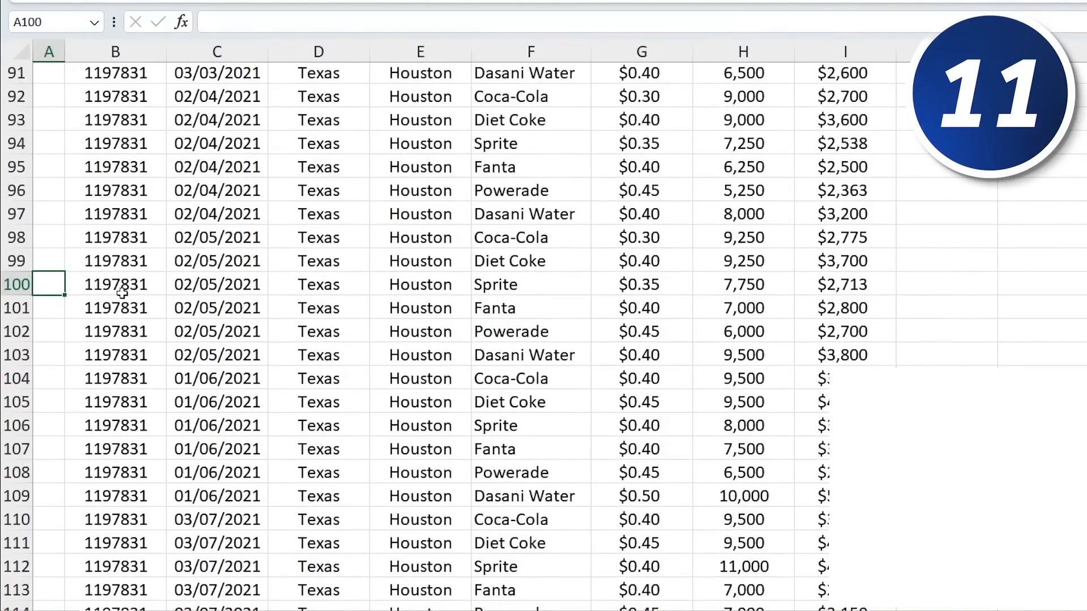
- Select row 100 and switch to the next worksheet with the salesperson table
{"action": "key", "text": "shift+space"}
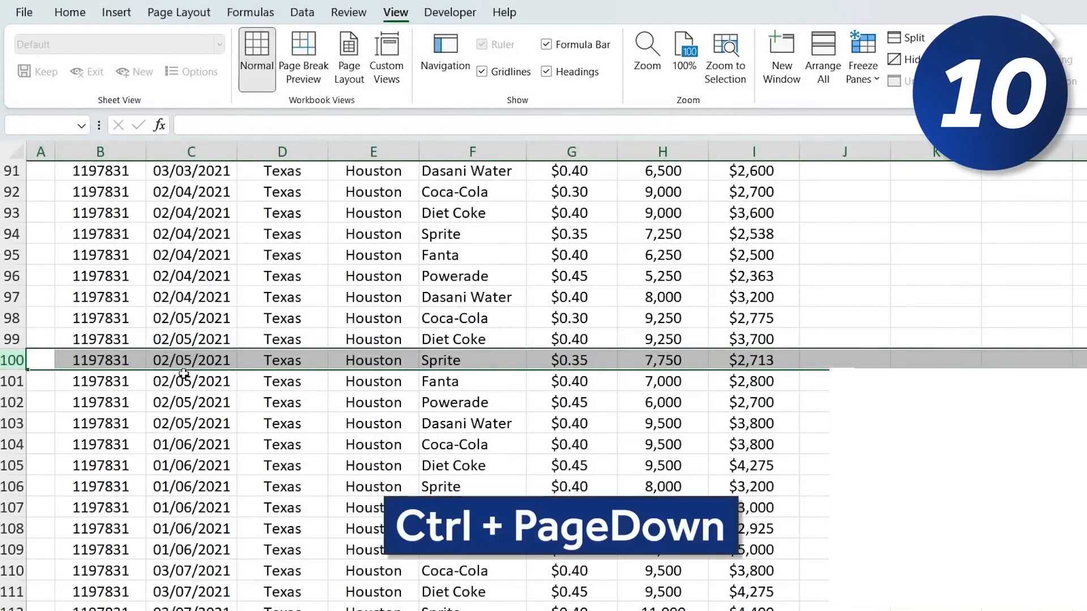
{"action": "key", "text": "ctrl+Page_Down"}
{"action": "scroll", "coordinate": [295, 277], "scroll_direction": "up", "scroll_amount": 3}
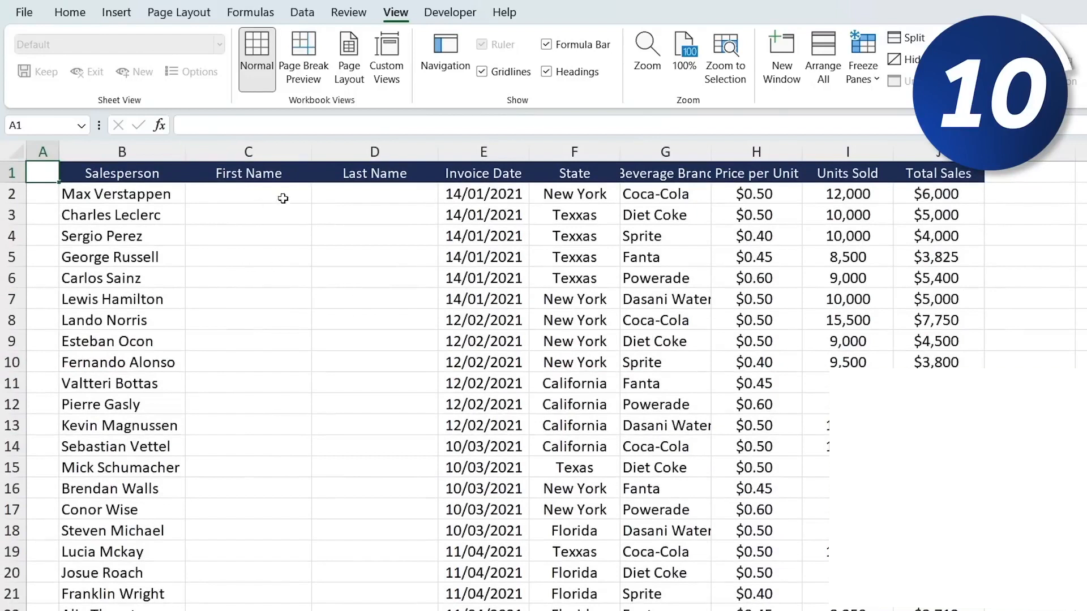
- Enter Max under First Name in C2 and Flash Fill the remaining first names
{"action": "left_click", "coordinate": [282, 200]}
{"action": "key", "text": "Right"}
{"action": "key", "text": "Left"}
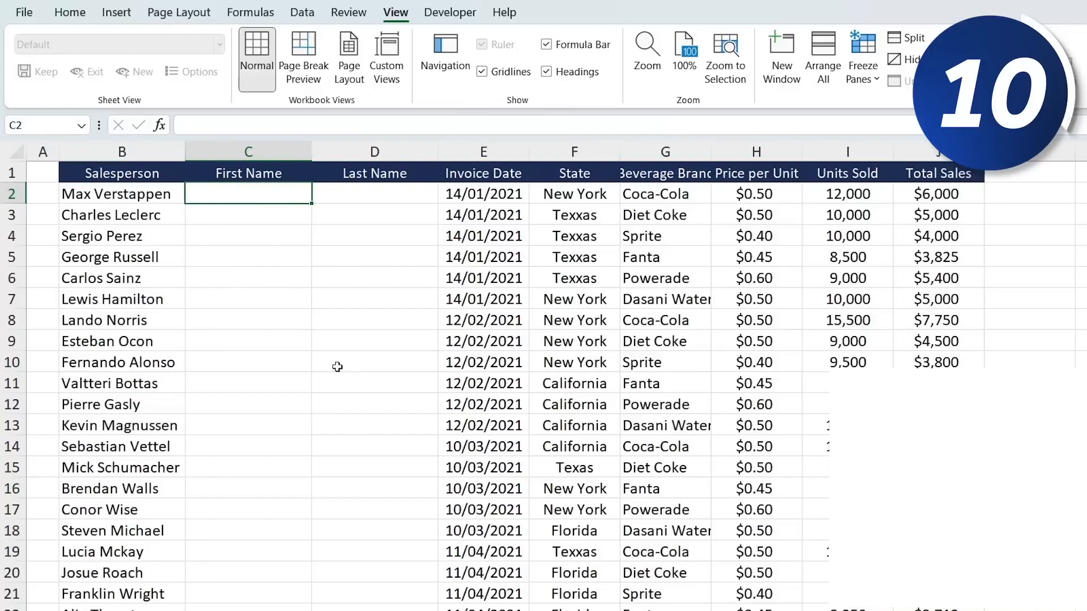
{"action": "type", "text": "Max"}
{"action": "key", "text": "Return"}
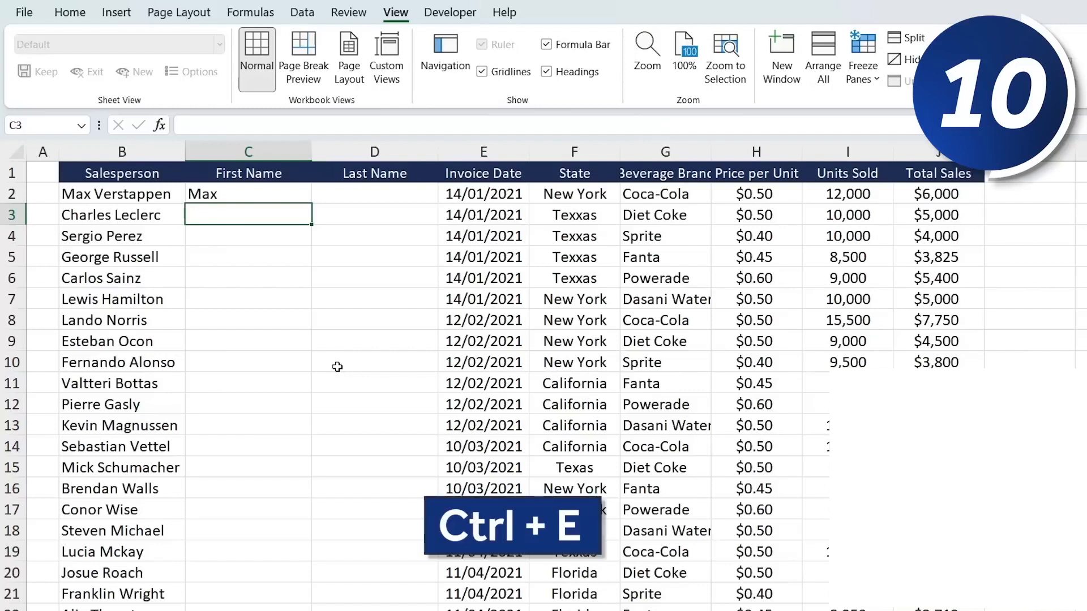
{"action": "key", "text": "ctrl+e"}
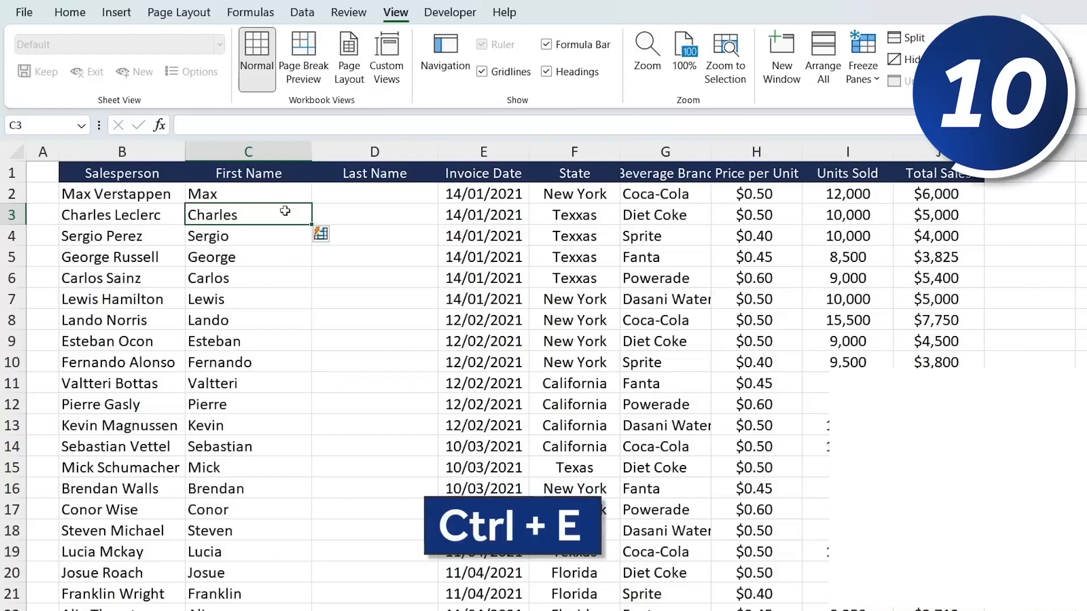
- Enter Verstappen under Last Name in D2 and Flash Fill the remaining last names
{"action": "scroll", "coordinate": [287, 492], "scroll_direction": "down", "scroll_amount": 2}
{"action": "scroll", "coordinate": [286, 492], "scroll_direction": "up", "scroll_amount": 2}
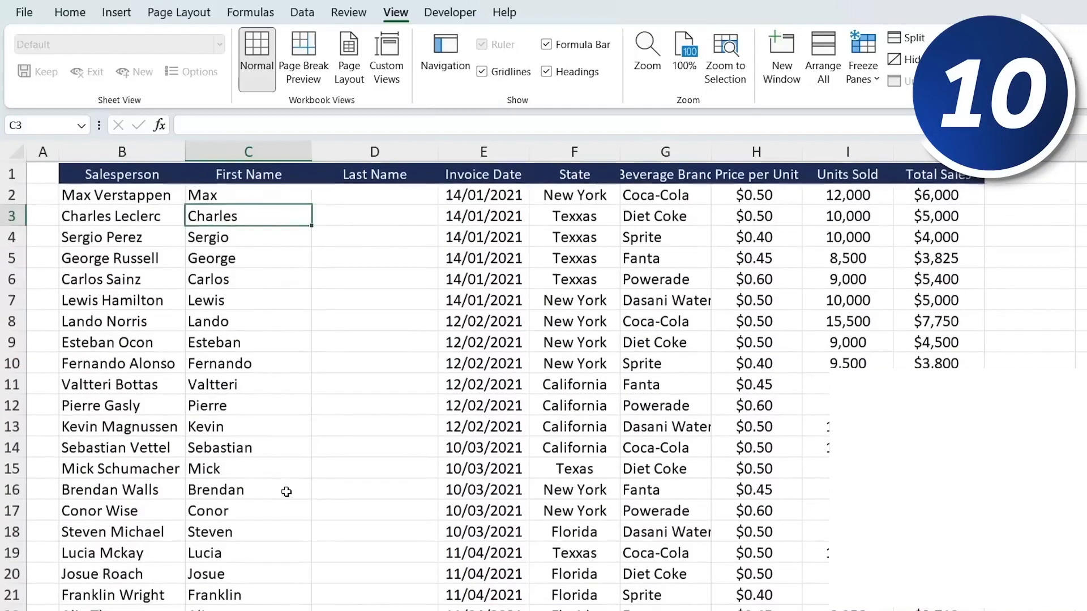
{"action": "key", "text": "Right"}
{"action": "key", "text": "Up"}
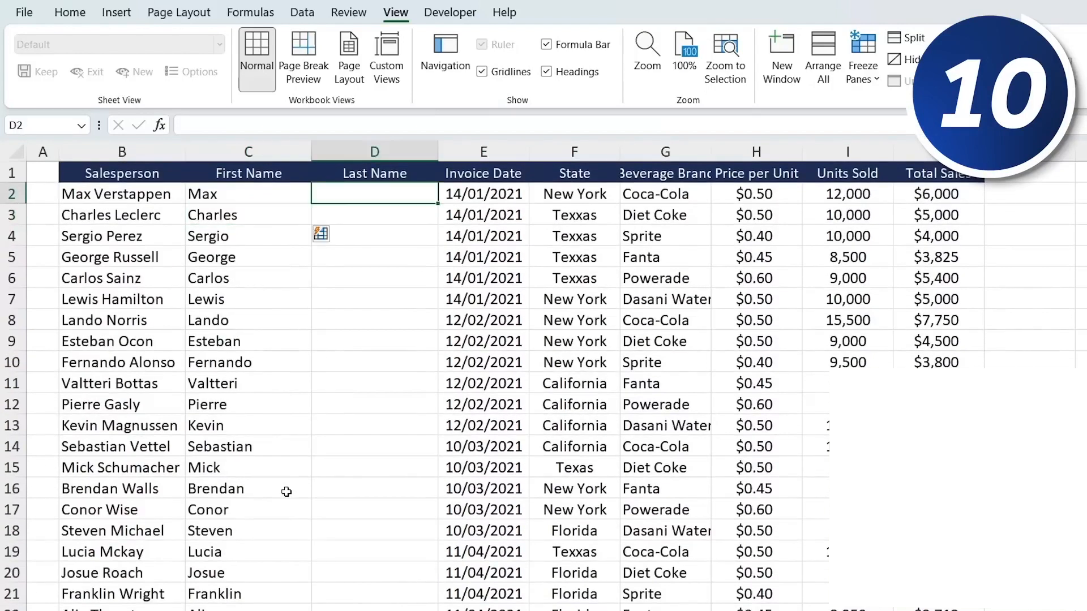
{"action": "type", "text": "Verstappen"}
{"action": "key", "text": "Return"}
{"action": "key", "text": "ctrl+e"}
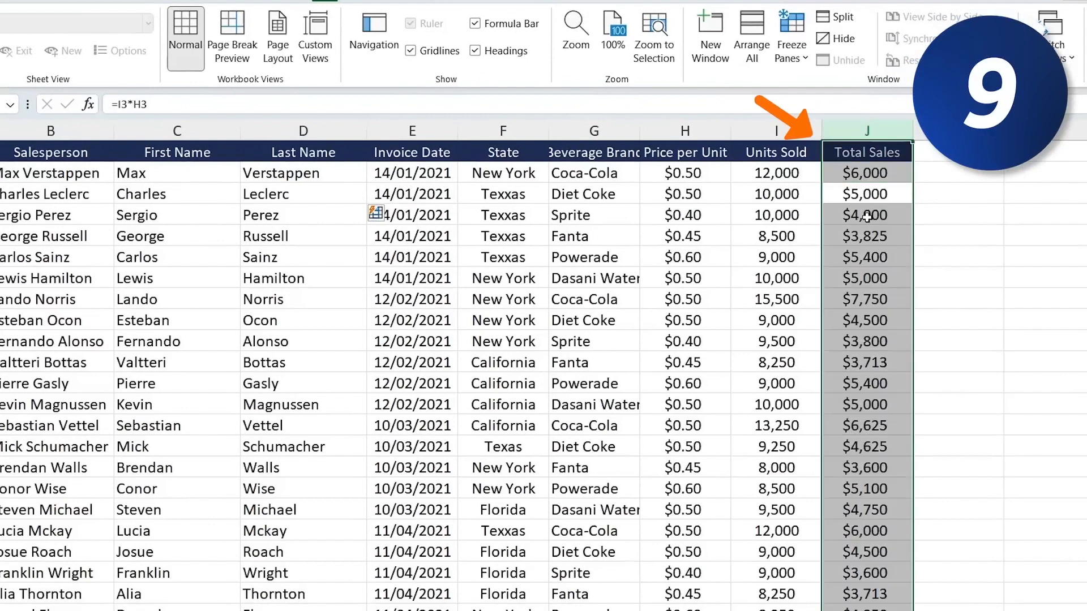
- Sum the Total Sales column with AutoSum in cell J25 below the last entry
{"action": "key", "text": "Right"}
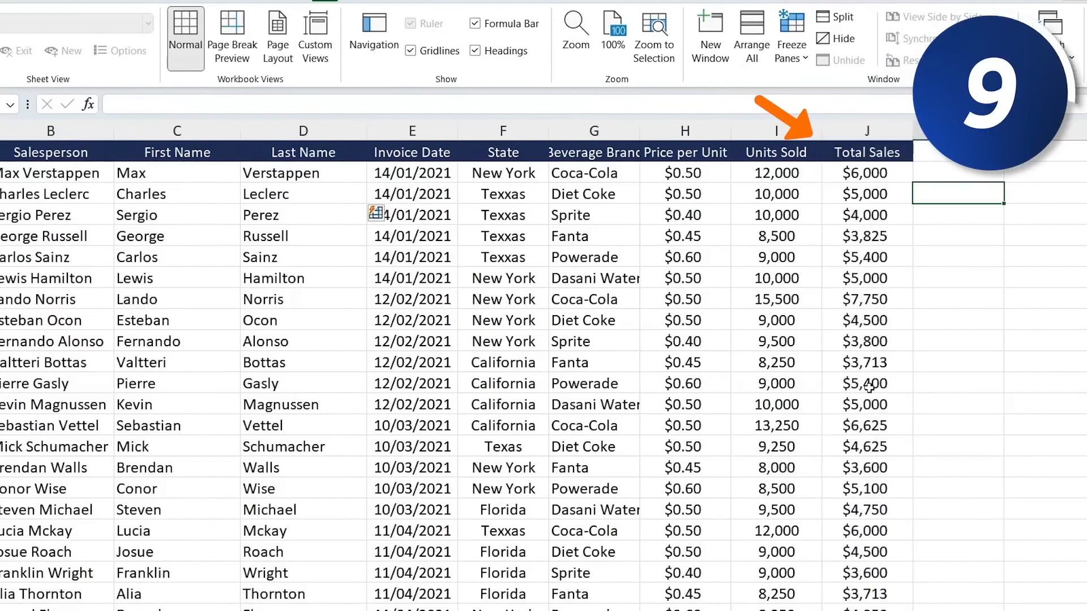
{"action": "scroll", "coordinate": [870, 388], "scroll_direction": "down", "scroll_amount": 2}
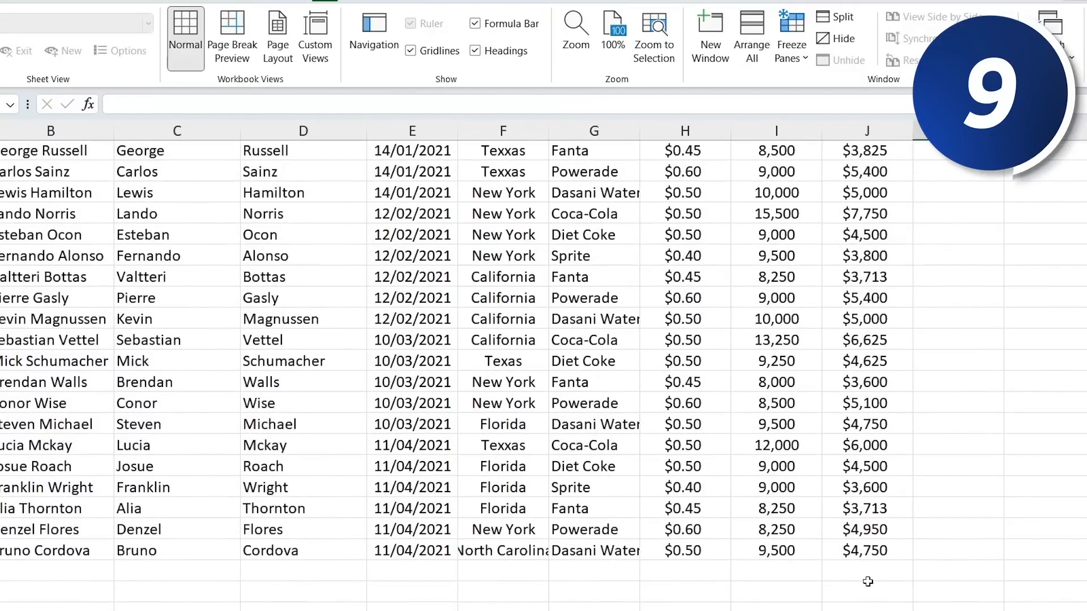
{"action": "left_click", "coordinate": [868, 581]}
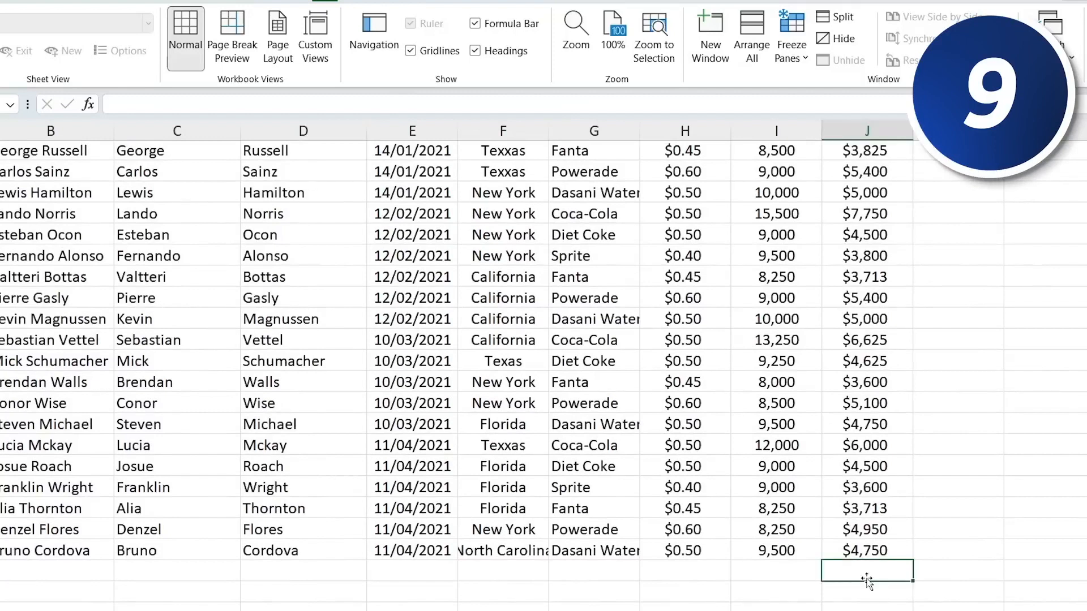
{"action": "key", "text": "alt+equal"}
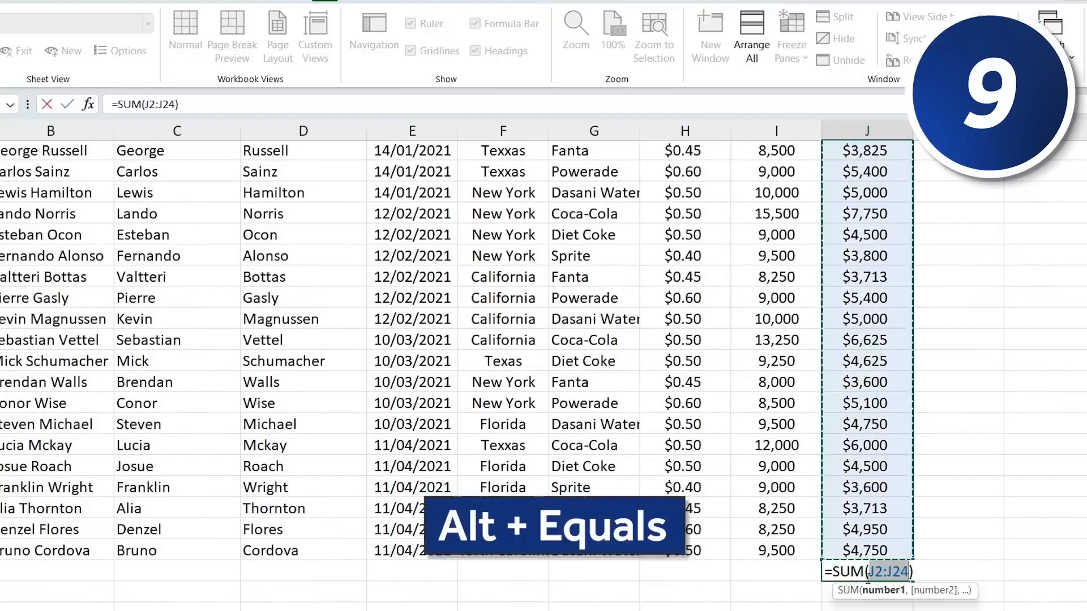
{"action": "scroll", "coordinate": [870, 310], "scroll_direction": "up", "scroll_amount": 2}
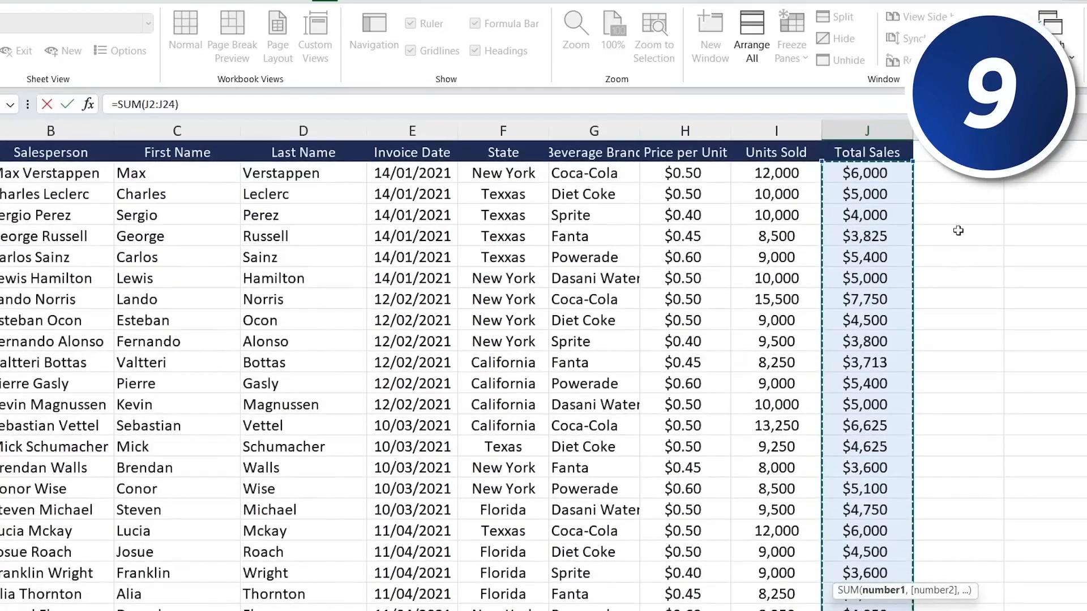
{"action": "scroll", "coordinate": [898, 407], "scroll_direction": "down", "scroll_amount": 4}
{"action": "key", "text": "Return"}
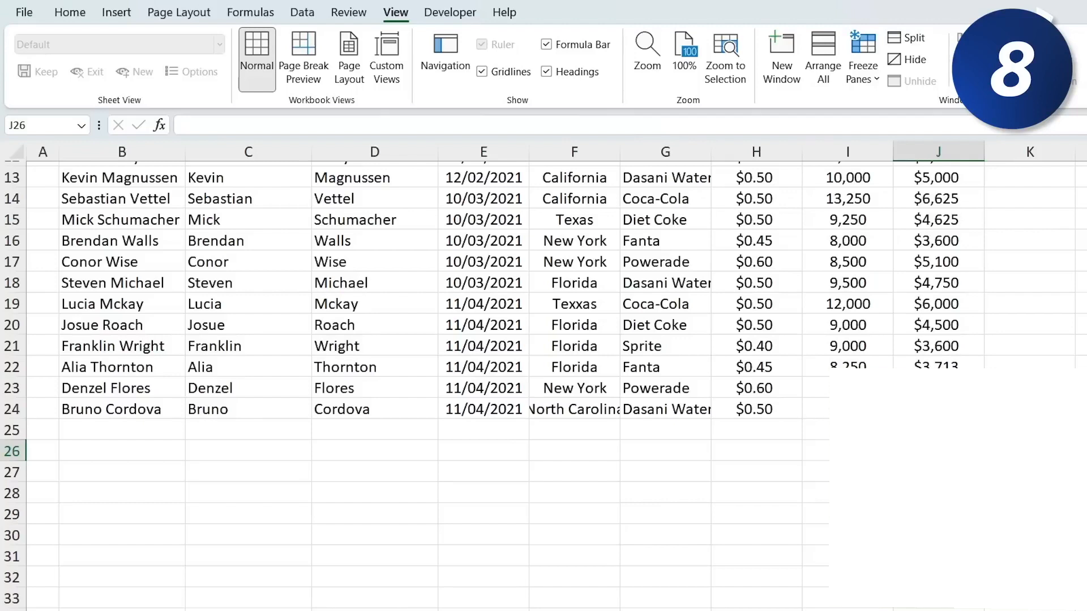
- Copy the entire Total Sales column J and paste it into column O
{"action": "key", "text": "Up"}
{"action": "key", "text": "ctrl+Up"}
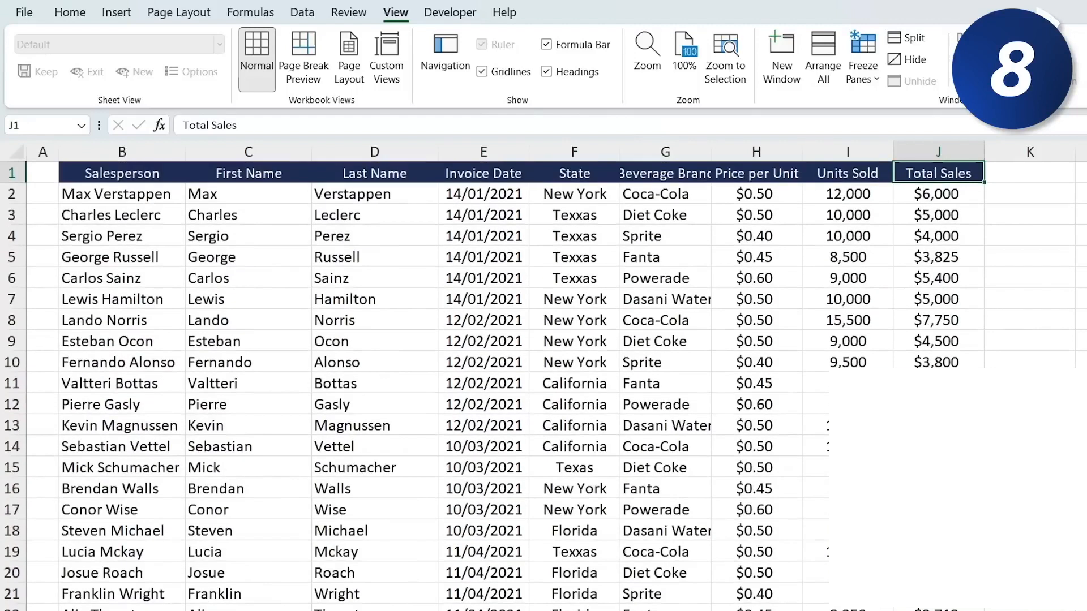
{"action": "key", "text": "ctrl+space"}
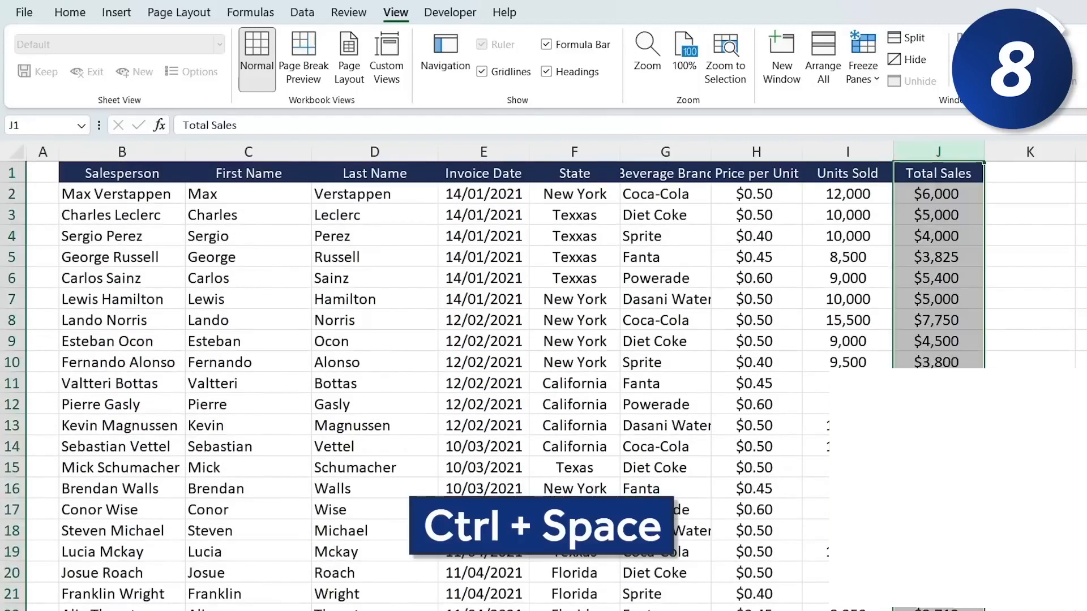
{"action": "key", "text": "ctrl+c"}
{"action": "key", "text": "Right"}
{"action": "key", "text": "Right"}
{"action": "key", "text": "Right"}
{"action": "key", "text": "Right"}
{"action": "key", "text": "Right"}
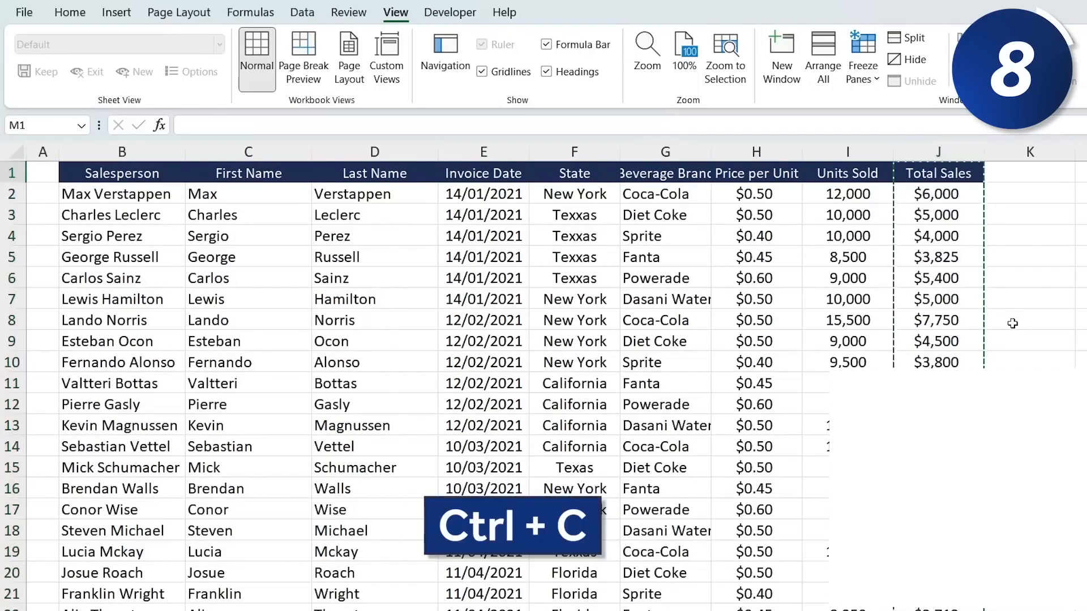
{"action": "key", "text": "Right"}
{"action": "key", "text": "Right"}
{"action": "key", "text": "Right"}
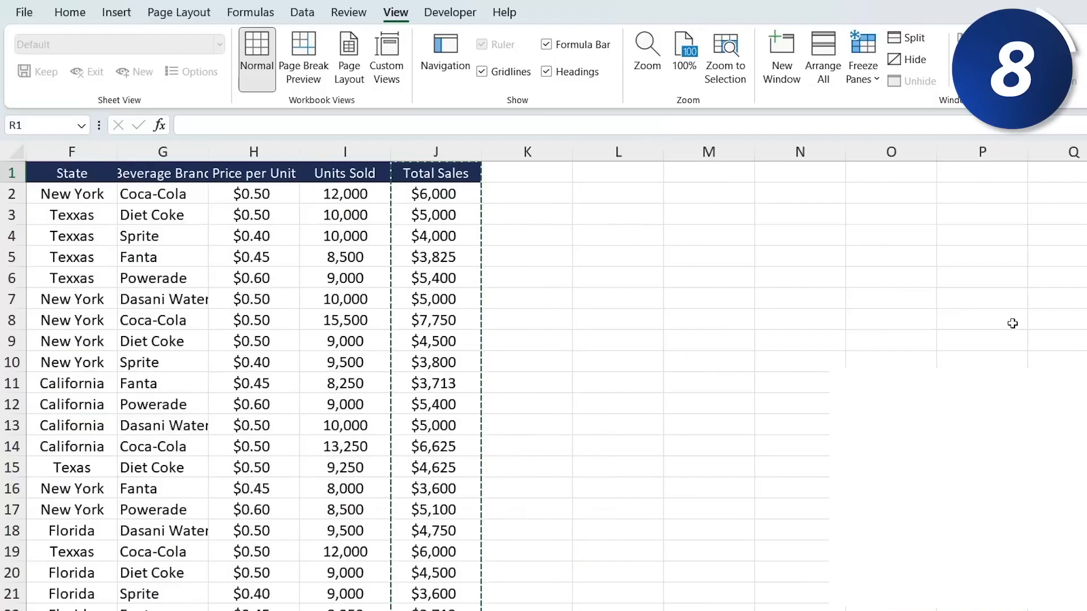
{"action": "key", "text": "Left"}
{"action": "key", "text": "Left"}
{"action": "key", "text": "Left"}
{"action": "key", "text": "ctrl+v"}
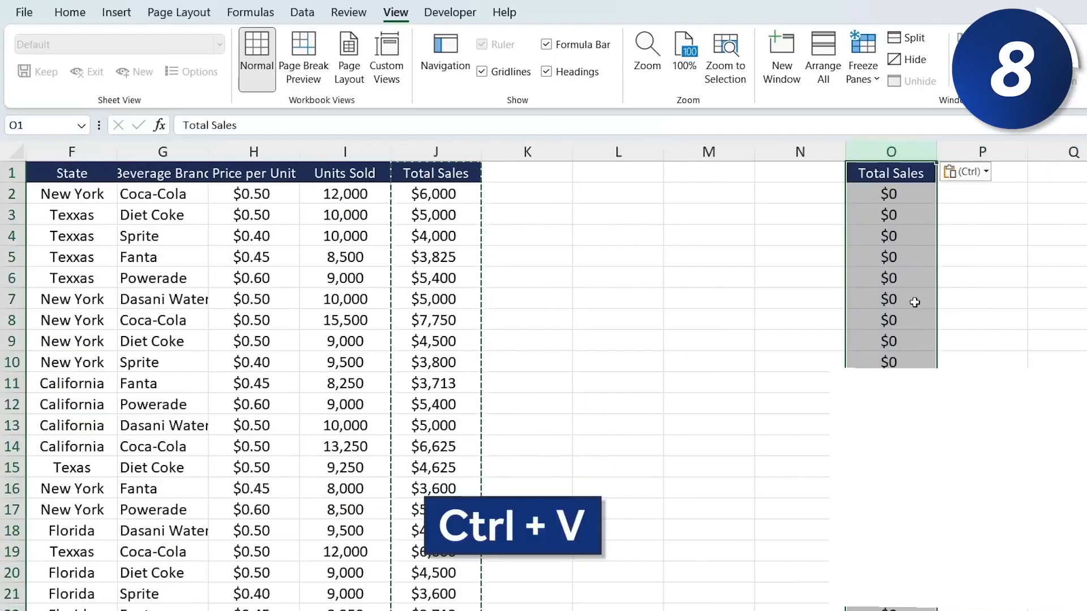
- Inspect the formula in pasted cell O4 and compare it with the original formula in J4
{"action": "key", "text": "Down"}
{"action": "key", "text": "Down"}
{"action": "key", "text": "Down"}
{"action": "key", "text": "F2"}
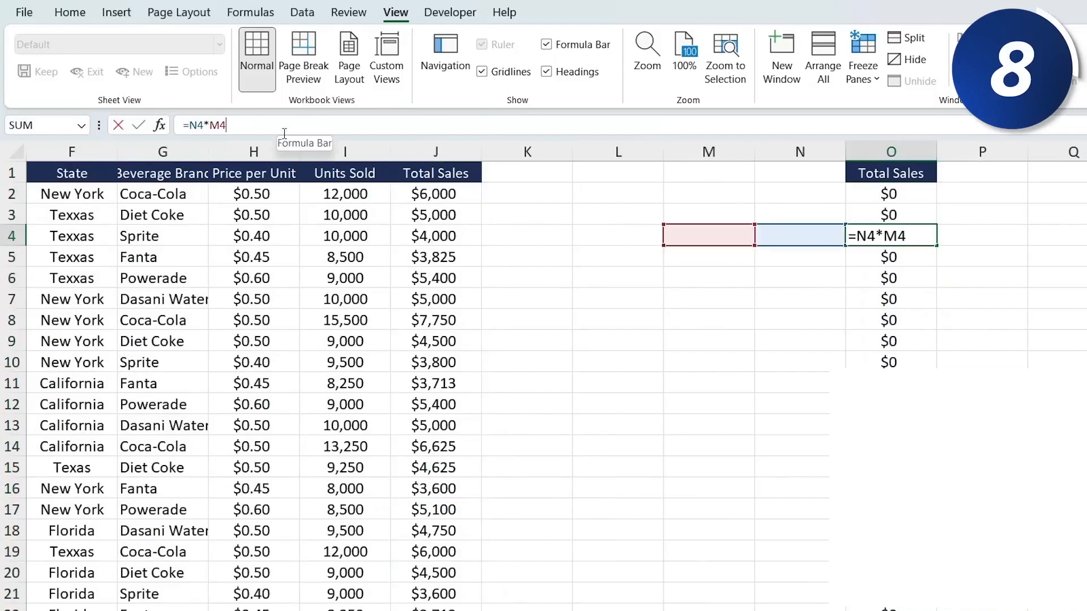
{"action": "key", "text": "Escape"}
{"action": "key", "text": "Left"}
{"action": "key", "text": "Left"}
{"action": "key", "text": "Left"}
{"action": "key", "text": "Left"}
{"action": "key", "text": "Left"}
{"action": "key", "text": "Left"}
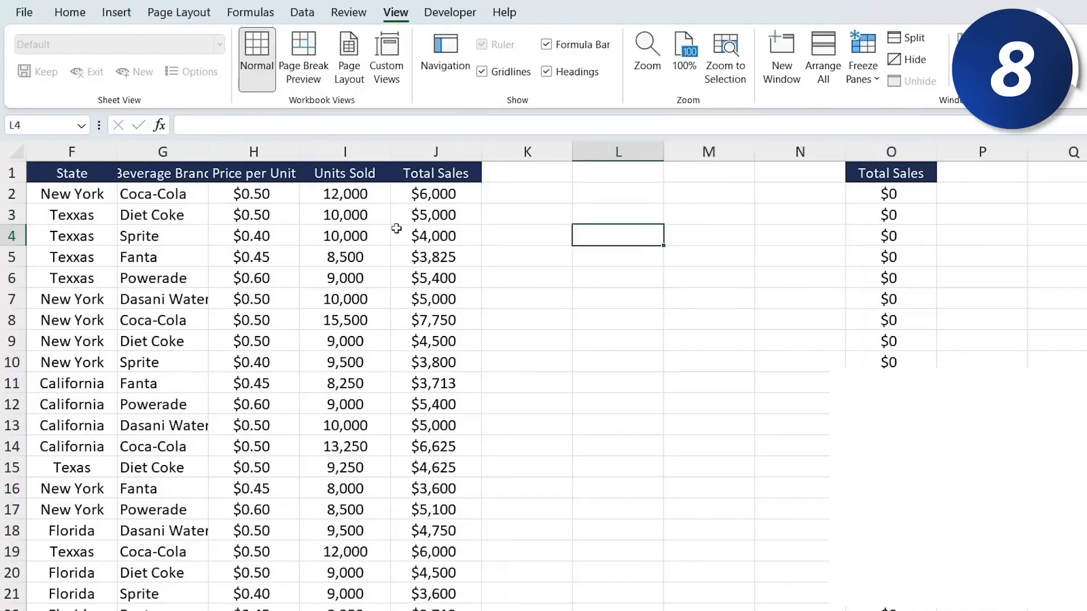
{"action": "key", "text": "Right"}
{"action": "left_click", "coordinate": [301, 123]}
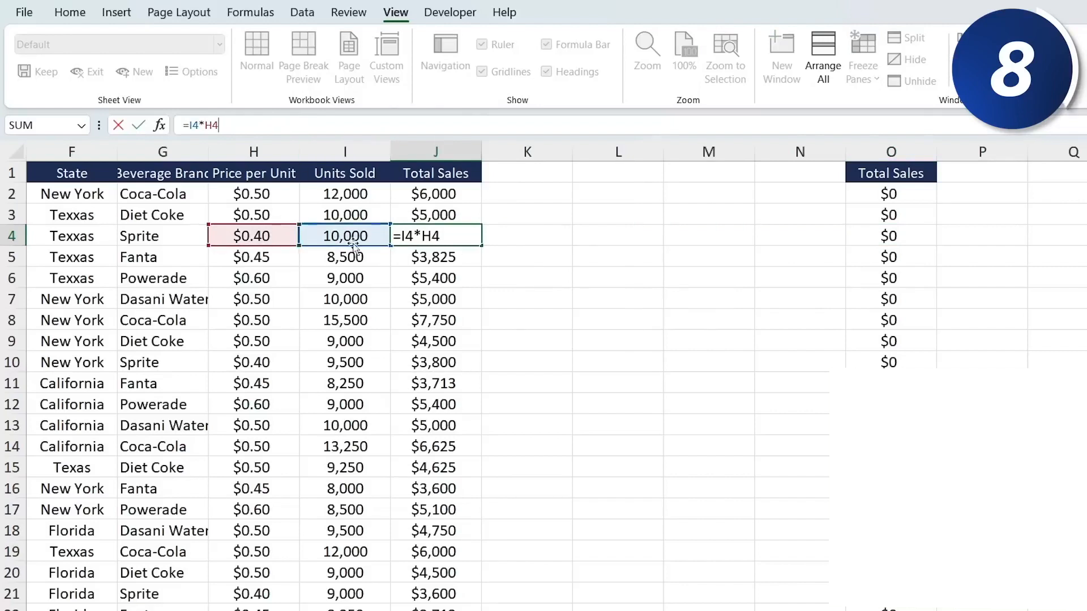
{"action": "key", "text": "Tab"}
{"action": "key", "text": "Right"}
{"action": "key", "text": "Right"}
{"action": "key", "text": "Right"}
{"action": "key", "text": "Right"}
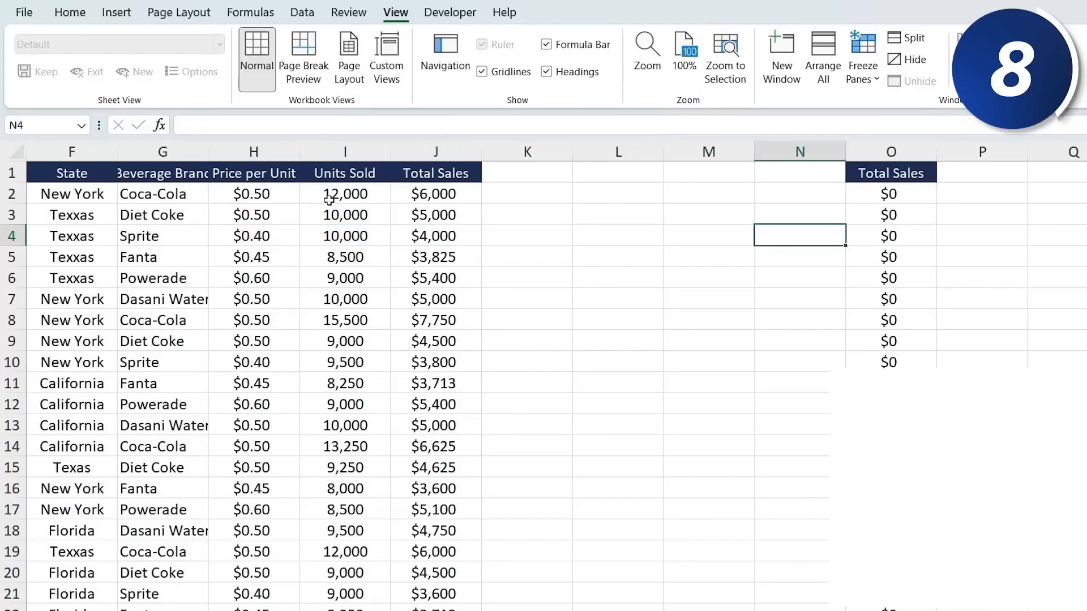
{"action": "key", "text": "Left"}
{"action": "key", "text": "Left"}
{"action": "key", "text": "Left"}
{"action": "key", "text": "Left"}
{"action": "key", "text": "Left"}
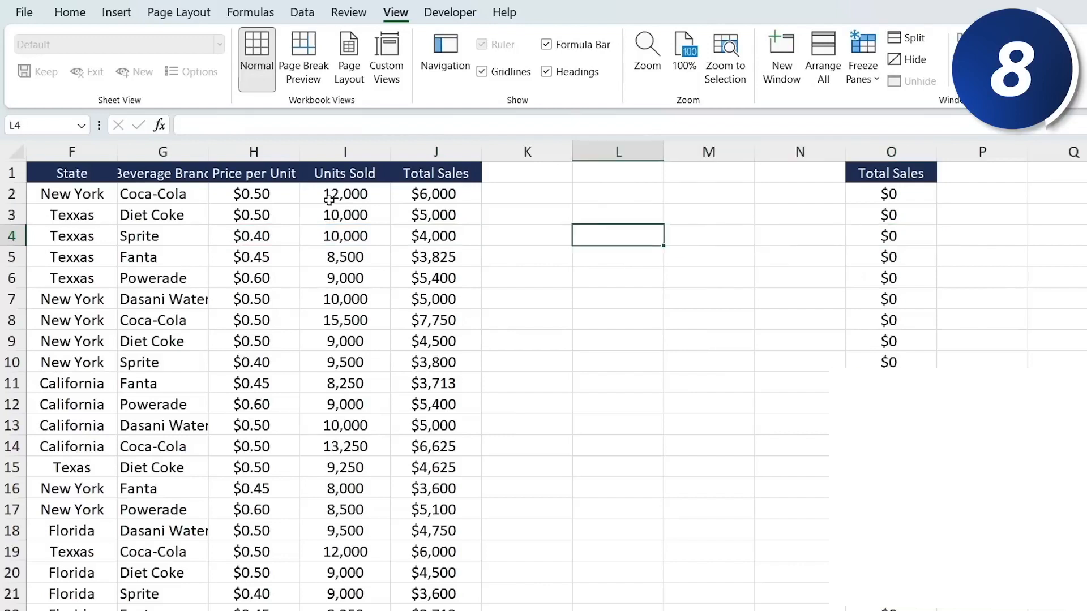
- Copy column J again and paste it into column O as Values only with Paste Special
{"action": "key", "text": "Up"}
{"action": "key", "text": "Up"}
{"action": "key", "text": "Up"}
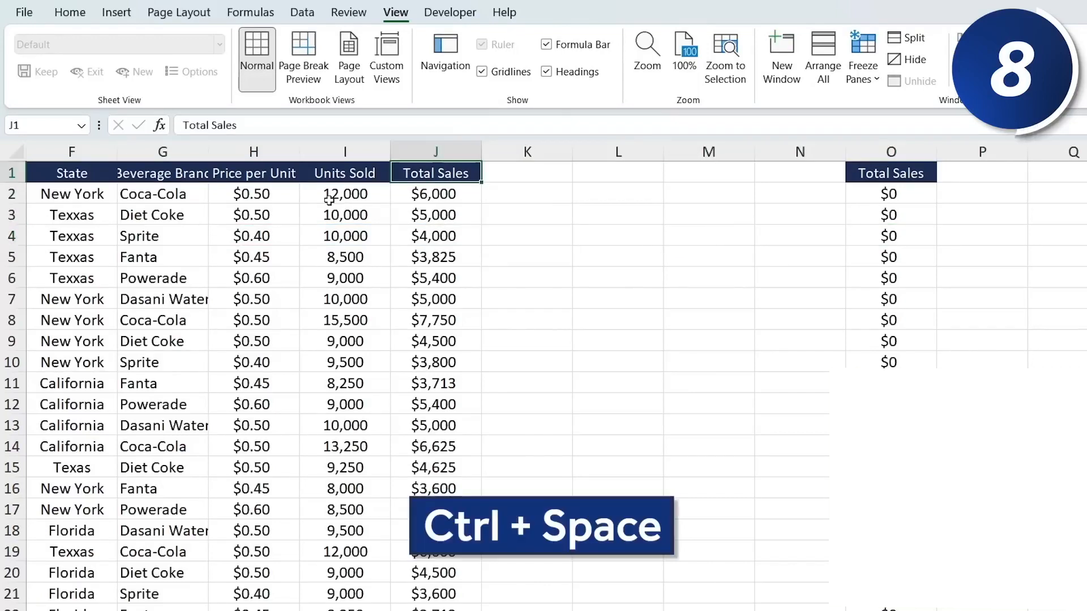
{"action": "key", "text": "ctrl+space"}
{"action": "key", "text": "ctrl+c"}
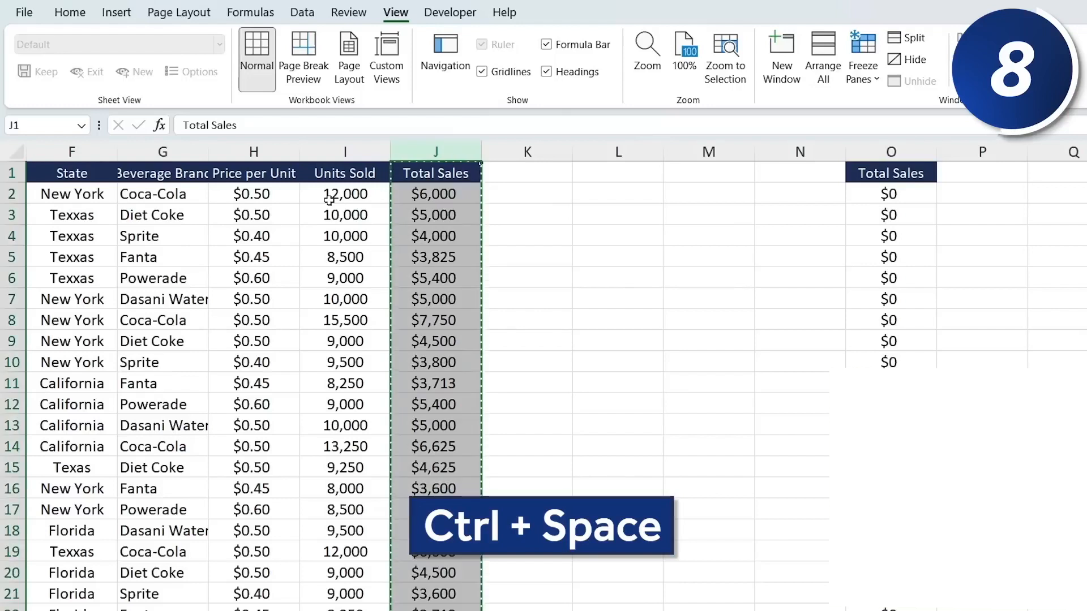
{"action": "key", "text": "Right"}
{"action": "key", "text": "Right"}
{"action": "key", "text": "Right"}
{"action": "key", "text": "Right"}
{"action": "key", "text": "Right"}
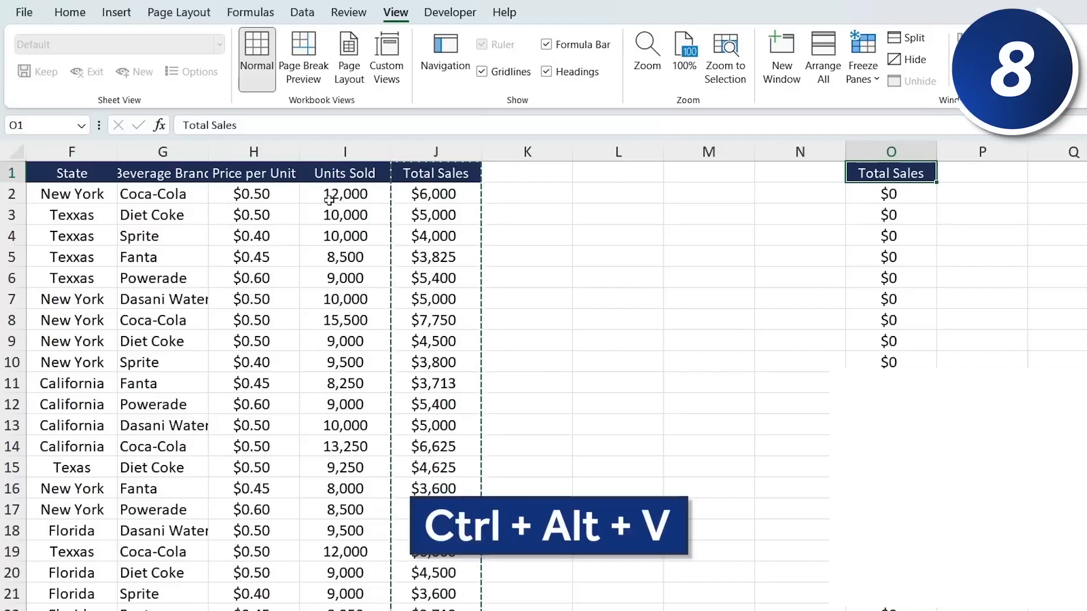
{"action": "key", "text": "ctrl+alt+v"}
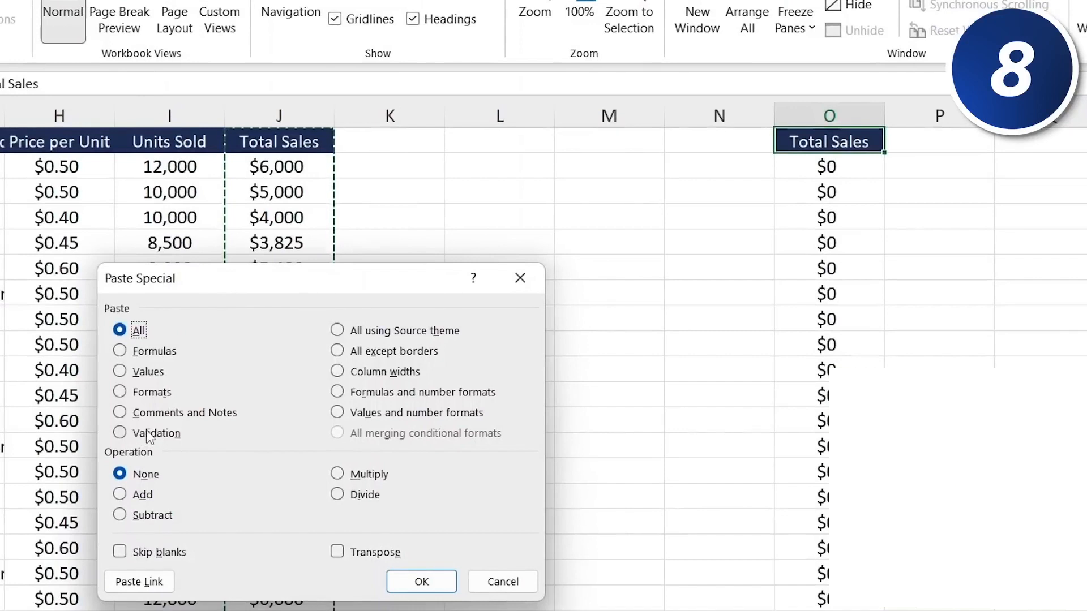
{"action": "left_click", "coordinate": [152, 372]}
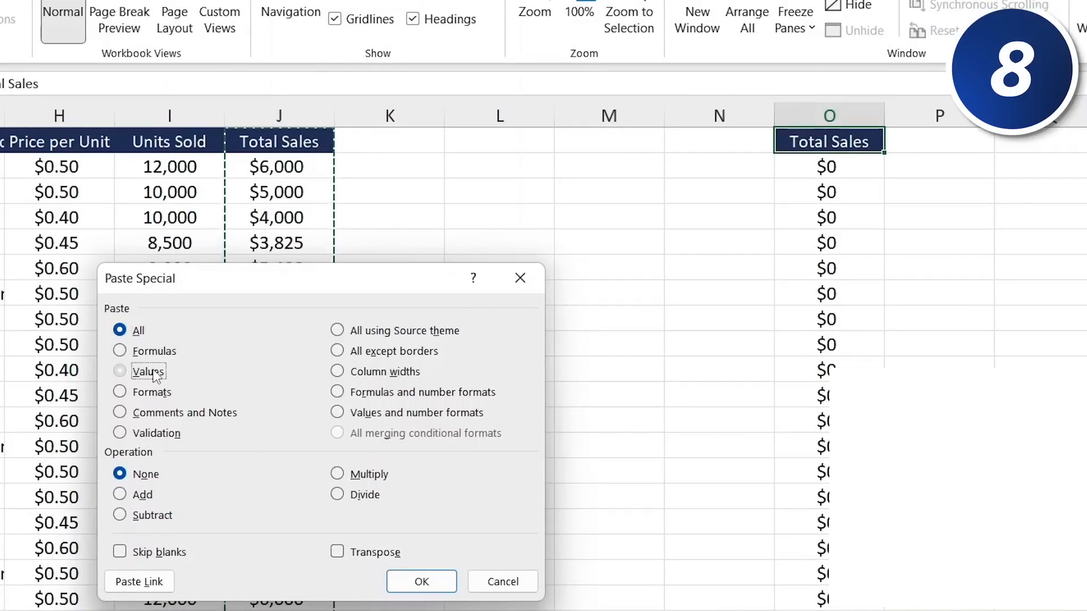
{"action": "left_click", "coordinate": [412, 576]}
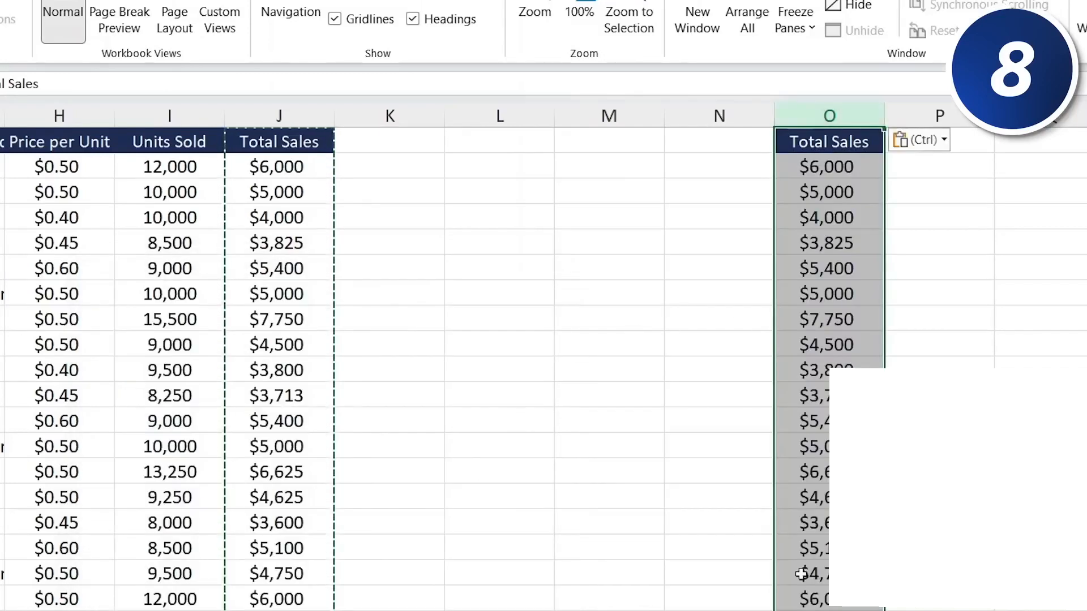
- Format cell O3 as Currency with the £ symbol and 1 decimal place
{"action": "left_click", "coordinate": [849, 169]}
{"action": "left_click", "coordinate": [807, 194]}
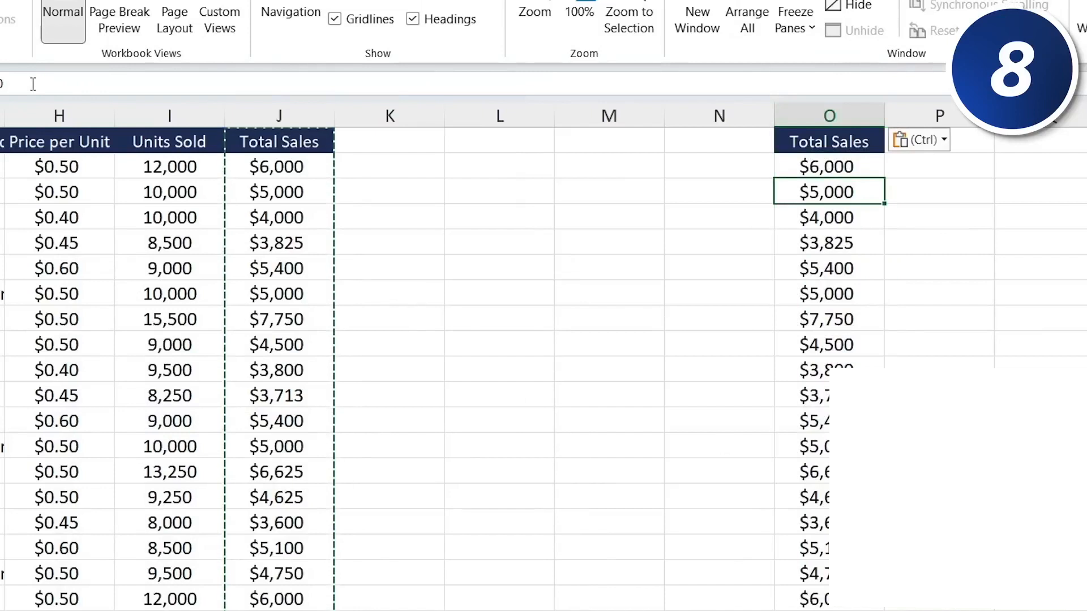
{"action": "left_click", "coordinate": [34, 84]}
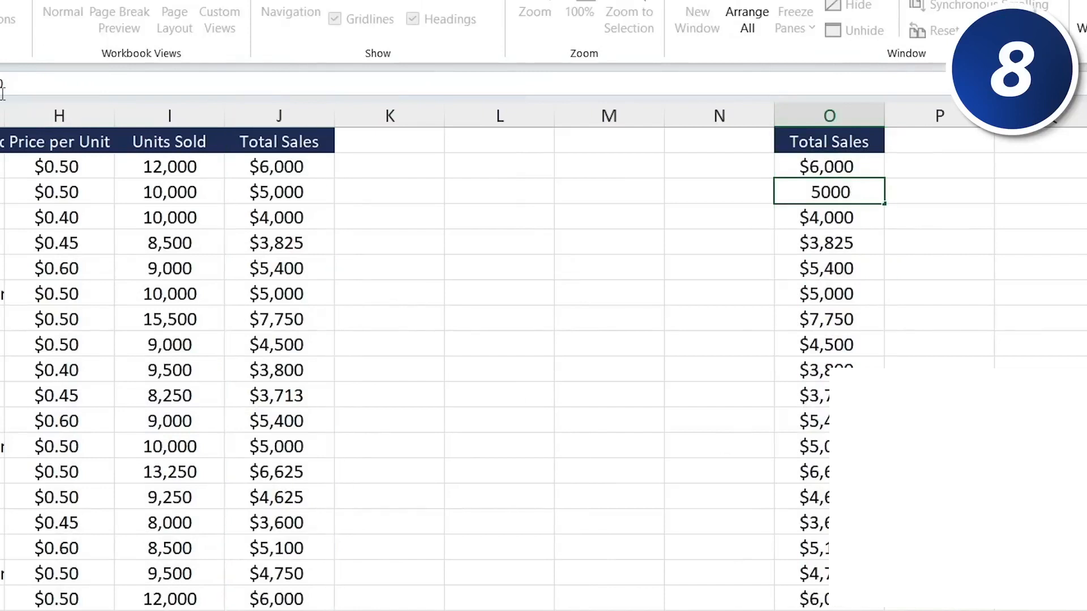
{"action": "key", "text": "Escape"}
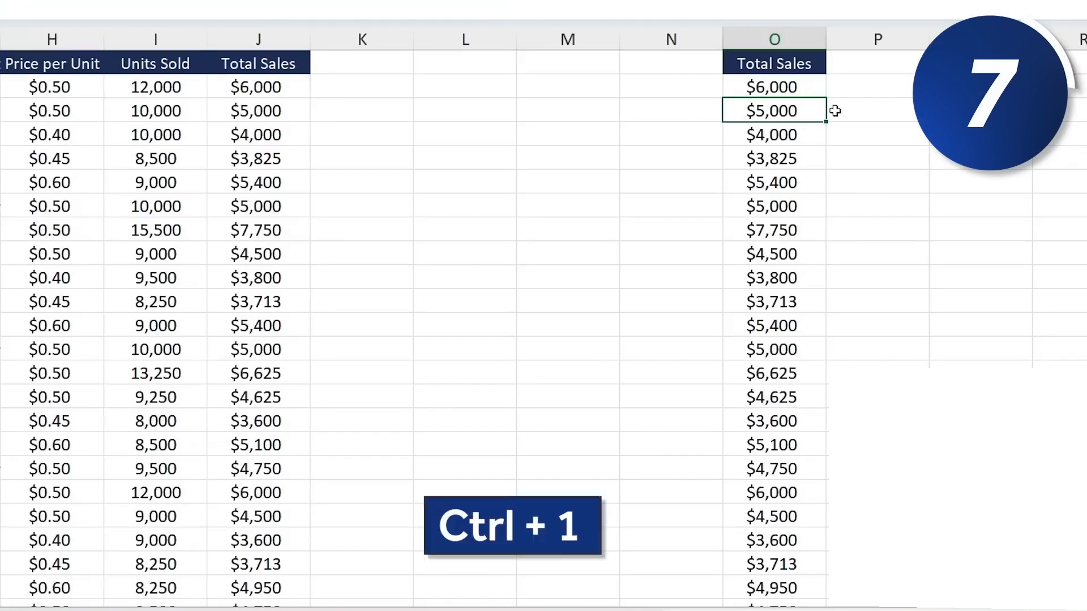
{"action": "key", "text": "ctrl+1"}
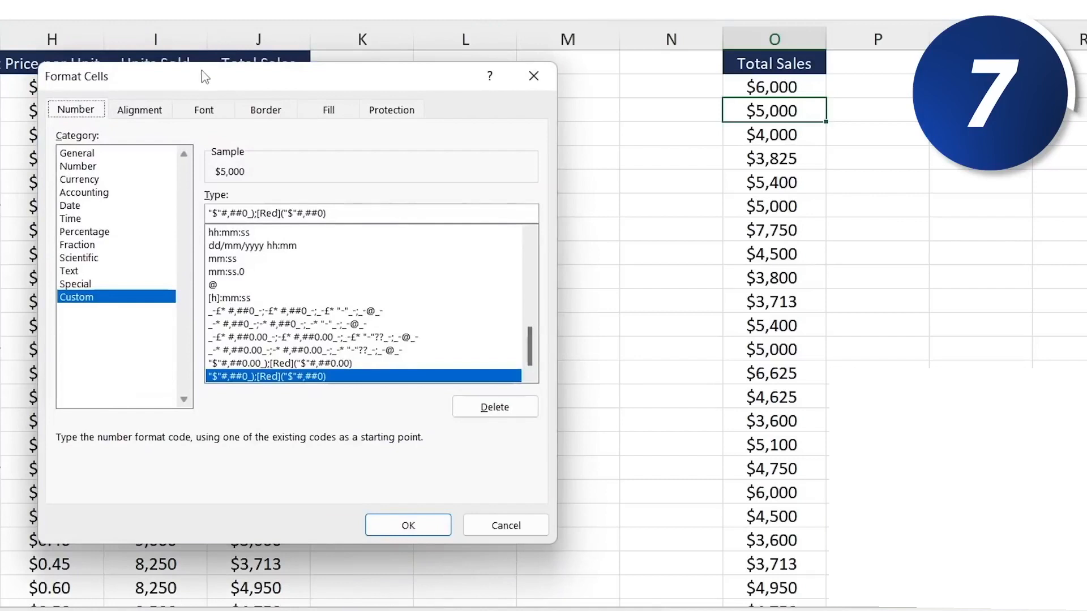
{"action": "left_click_drag", "start_coordinate": [202, 70], "coordinate": [332, 48]}
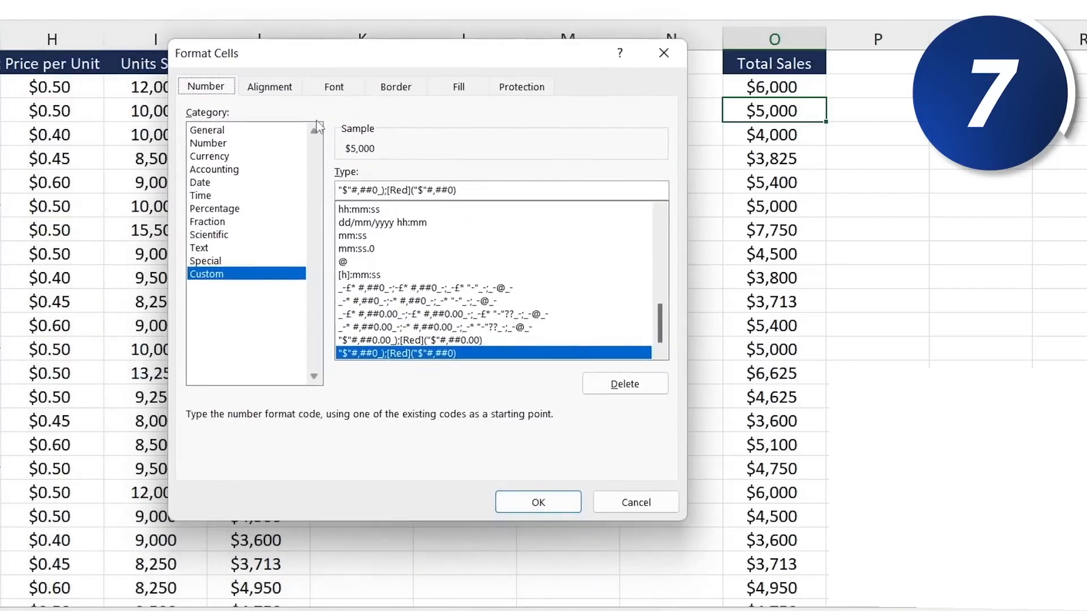
{"action": "left_click", "coordinate": [217, 157]}
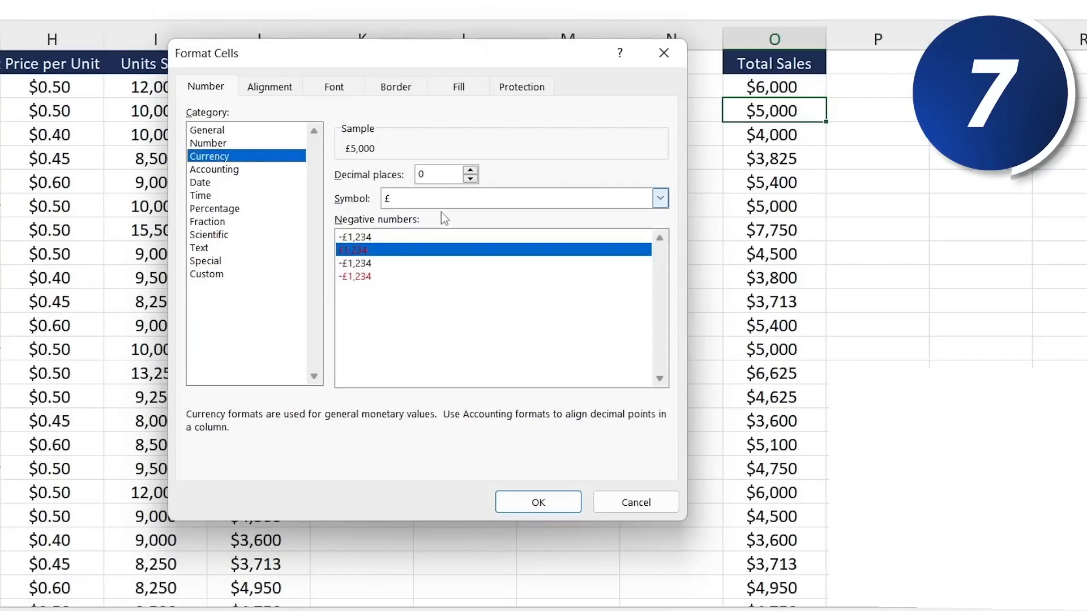
{"action": "left_click", "coordinate": [420, 201]}
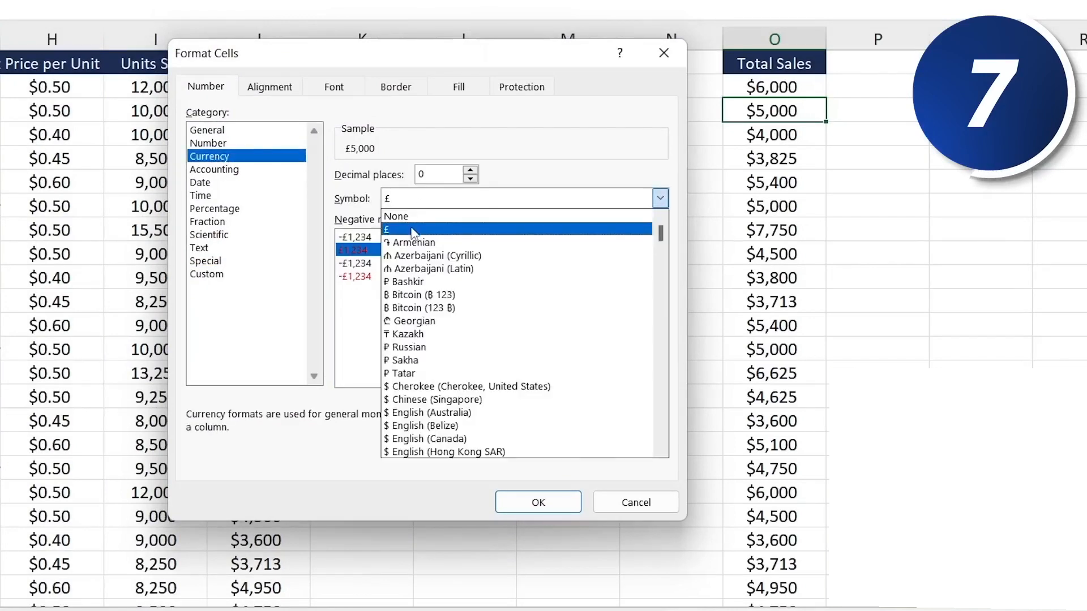
{"action": "left_click", "coordinate": [409, 230]}
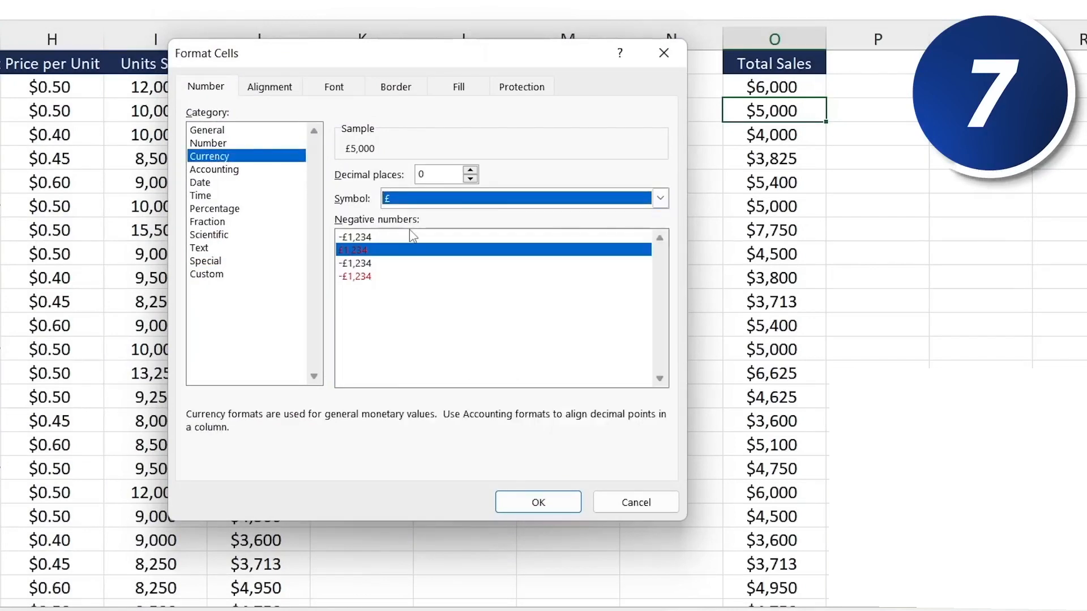
{"action": "left_click", "coordinate": [470, 170]}
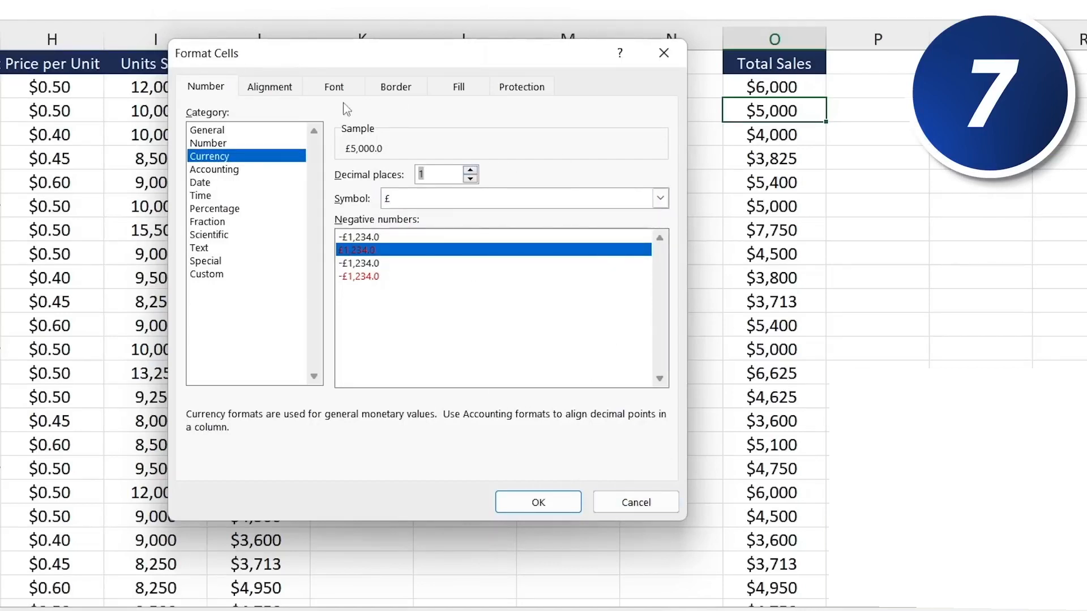
- Give cell O3 an orange background fill and apply the formatting
{"action": "left_click", "coordinate": [283, 86]}
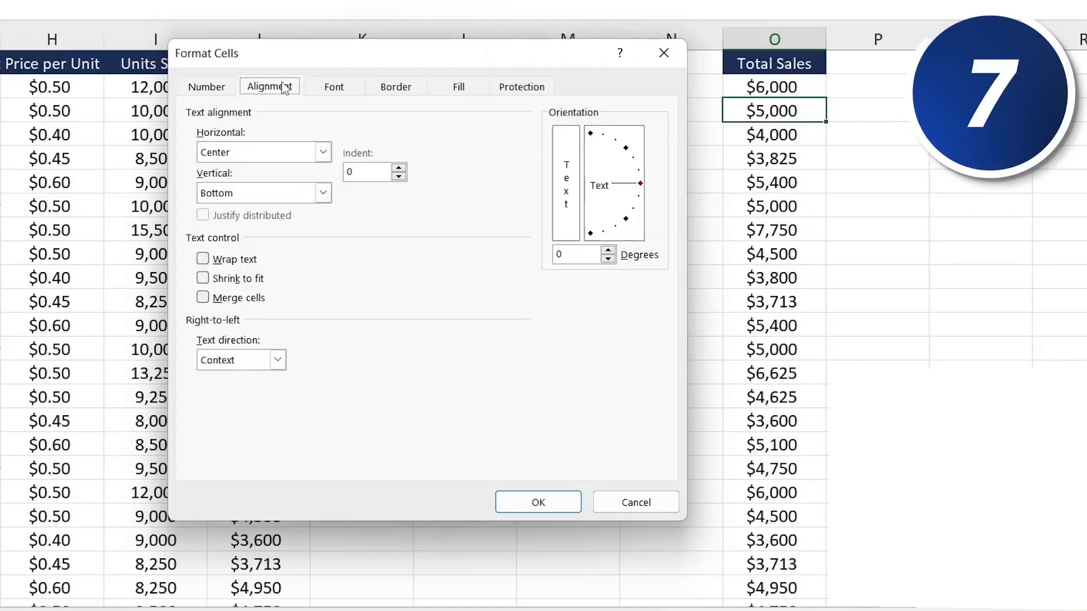
{"action": "left_click", "coordinate": [334, 90]}
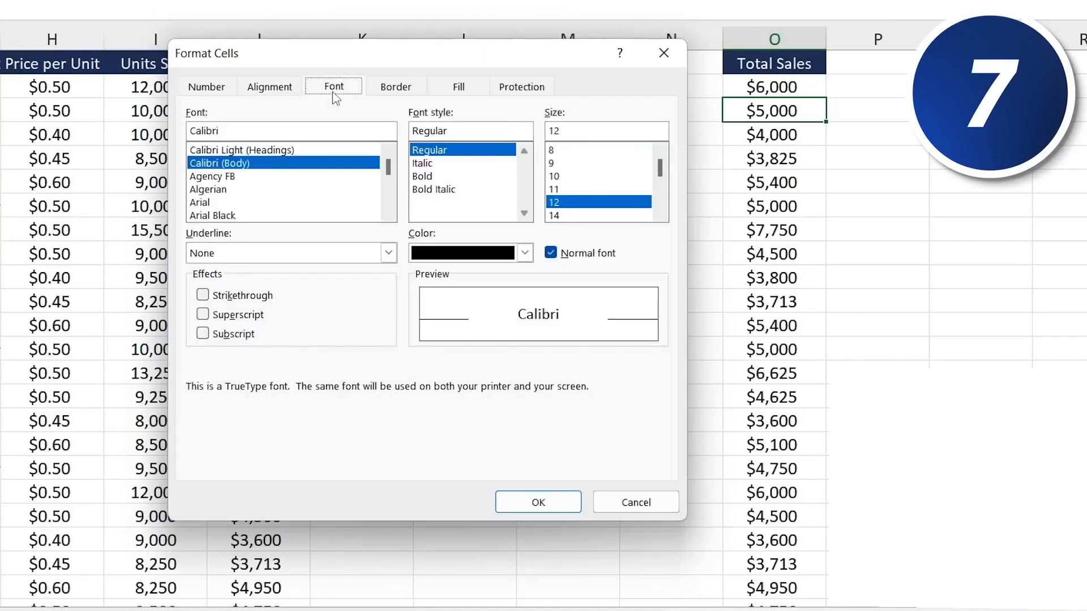
{"action": "left_click", "coordinate": [472, 90]}
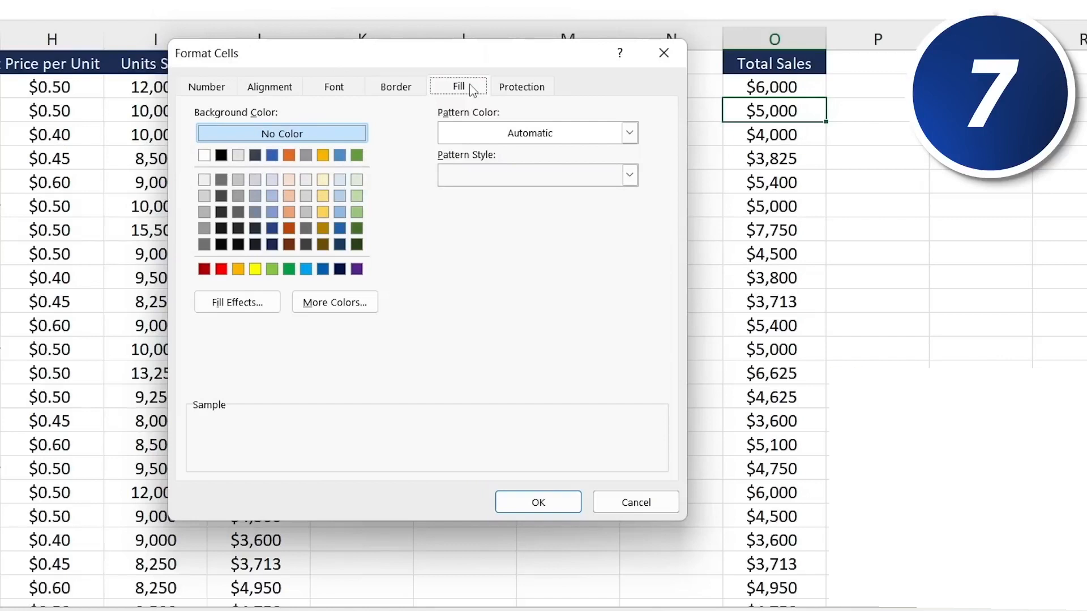
{"action": "left_click", "coordinate": [240, 269]}
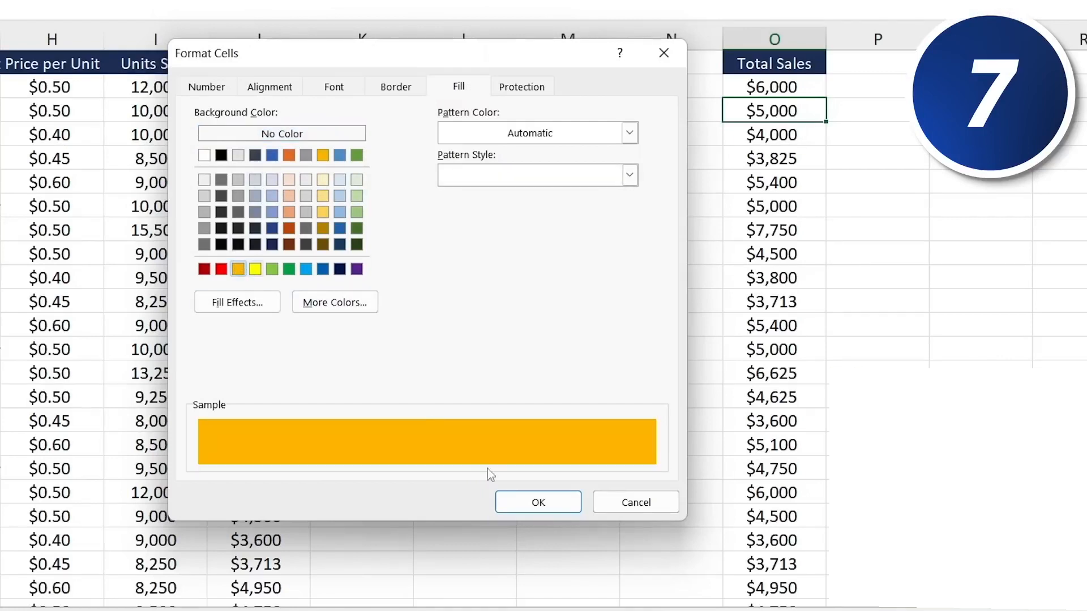
{"action": "left_click", "coordinate": [516, 504]}
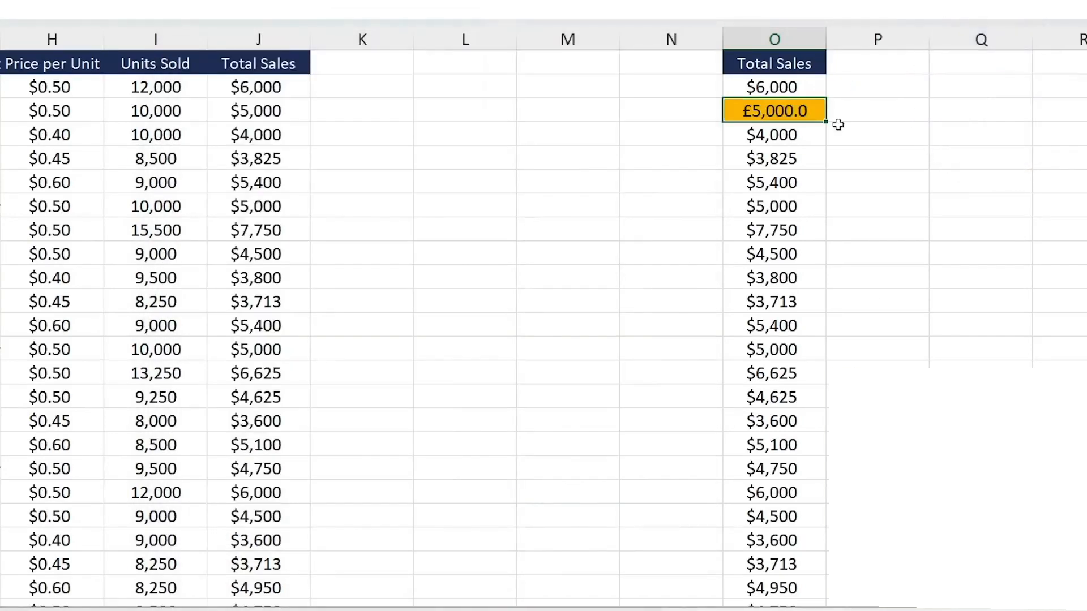
- Repeat the last formatting on cells O7, O10 and O14 of the Total Sales column
{"action": "left_click", "coordinate": [759, 139]}
{"action": "key", "text": "Down"}
{"action": "key", "text": "Down"}
{"action": "key", "text": "Down"}
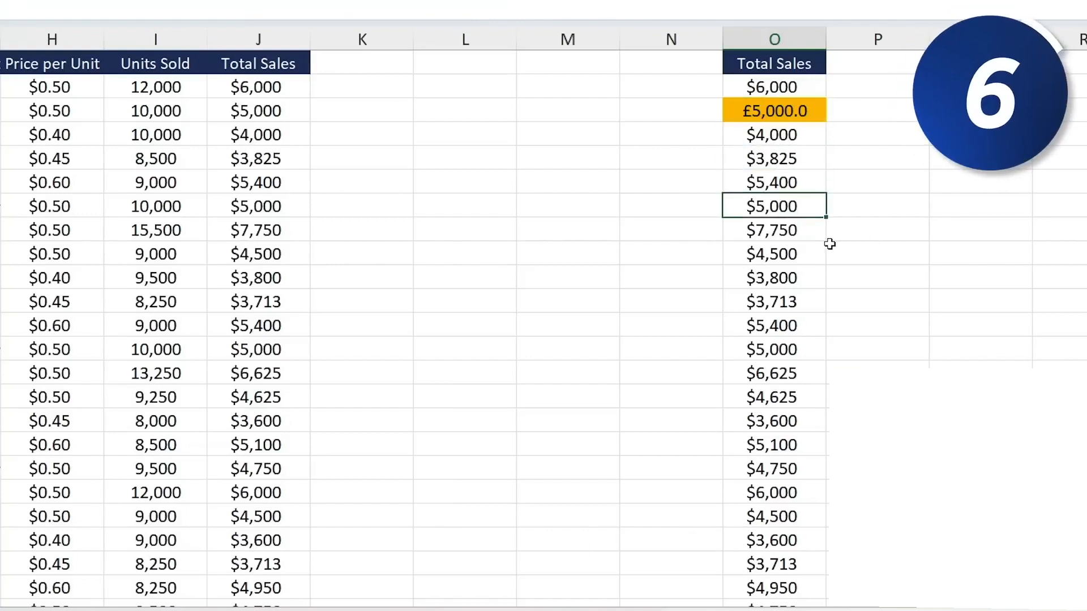
{"action": "key", "text": "F4"}
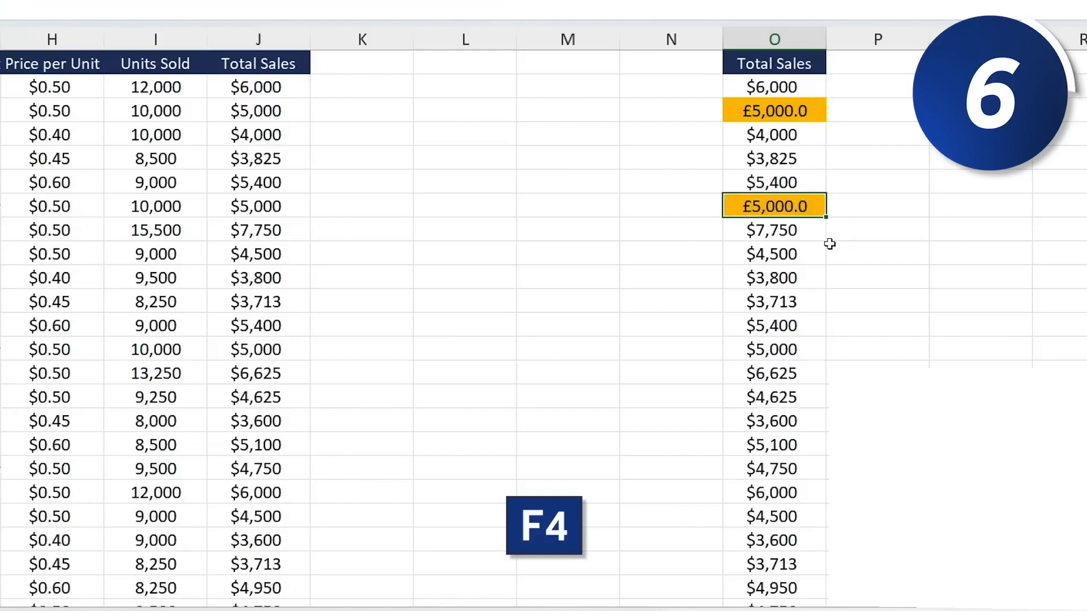
{"action": "key", "text": "Down"}
{"action": "key", "text": "Down"}
{"action": "key", "text": "Down"}
{"action": "key", "text": "F4"}
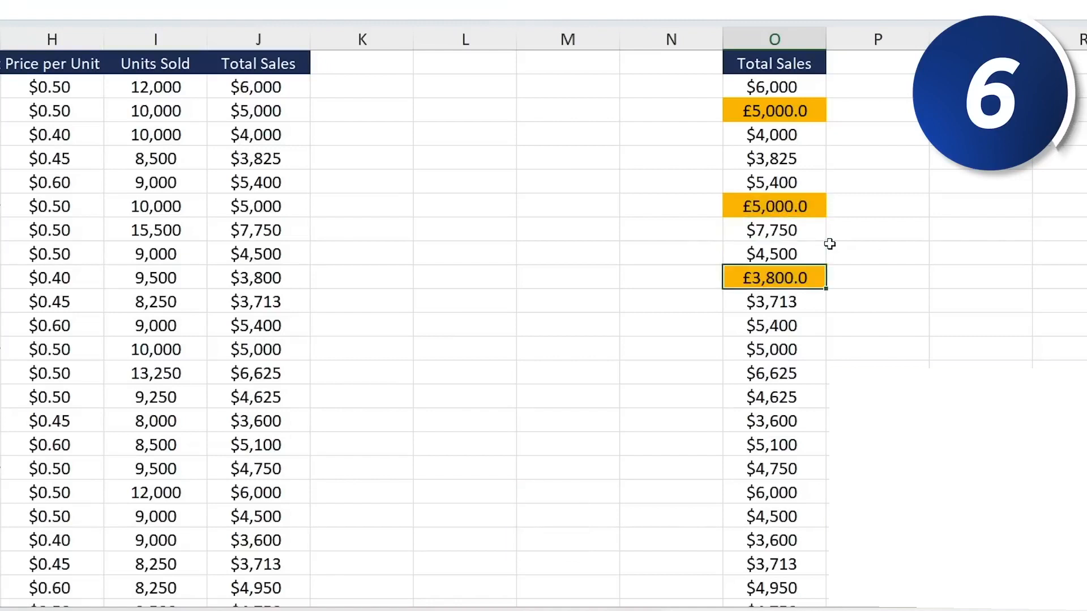
{"action": "key", "text": "Down"}
{"action": "key", "text": "Down"}
{"action": "key", "text": "Down"}
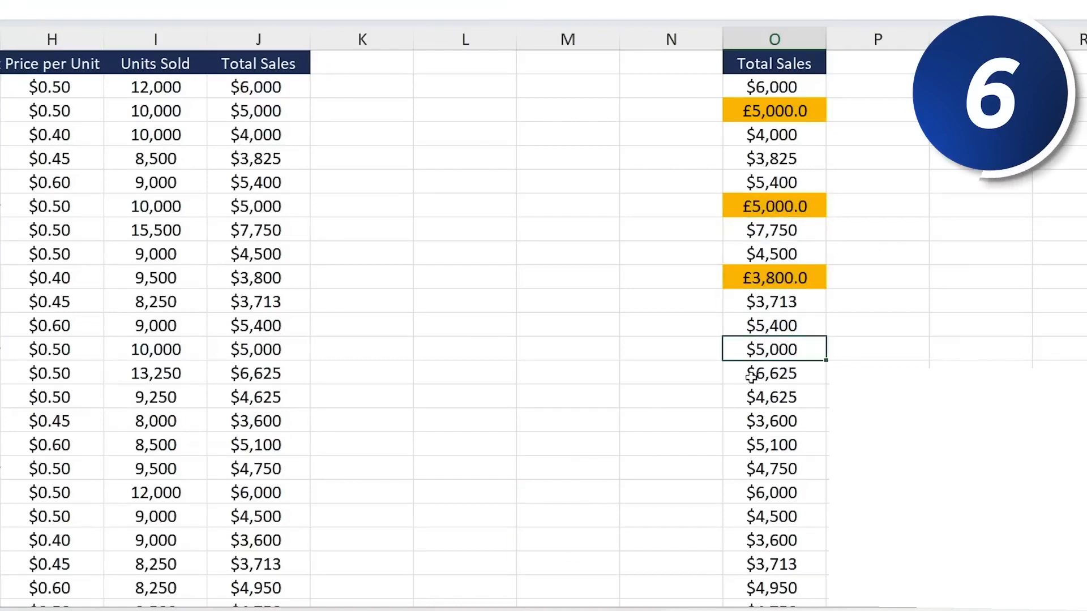
{"action": "key", "text": "Down"}
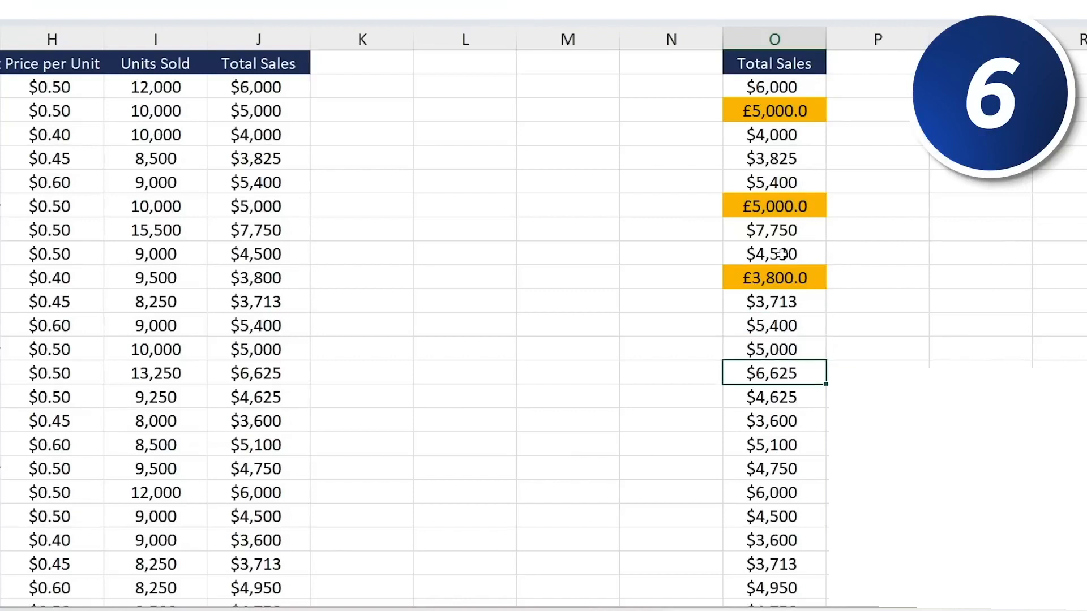
{"action": "key", "text": "F4"}
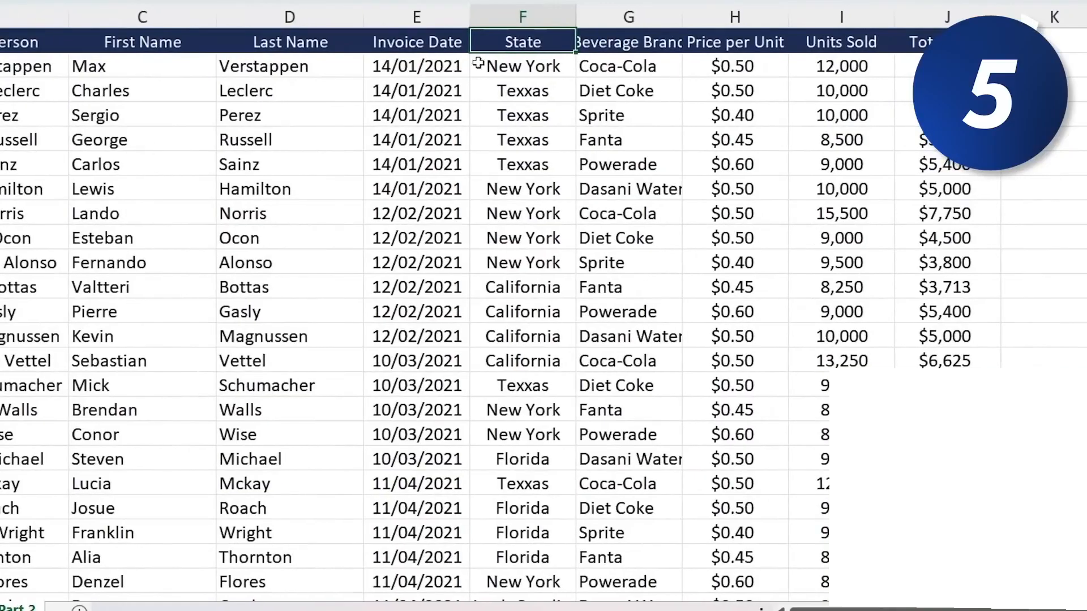
- Replace all occurrences of Texxas with Texas across the sheet and close Find and Replace
{"action": "left_click", "coordinate": [524, 12]}
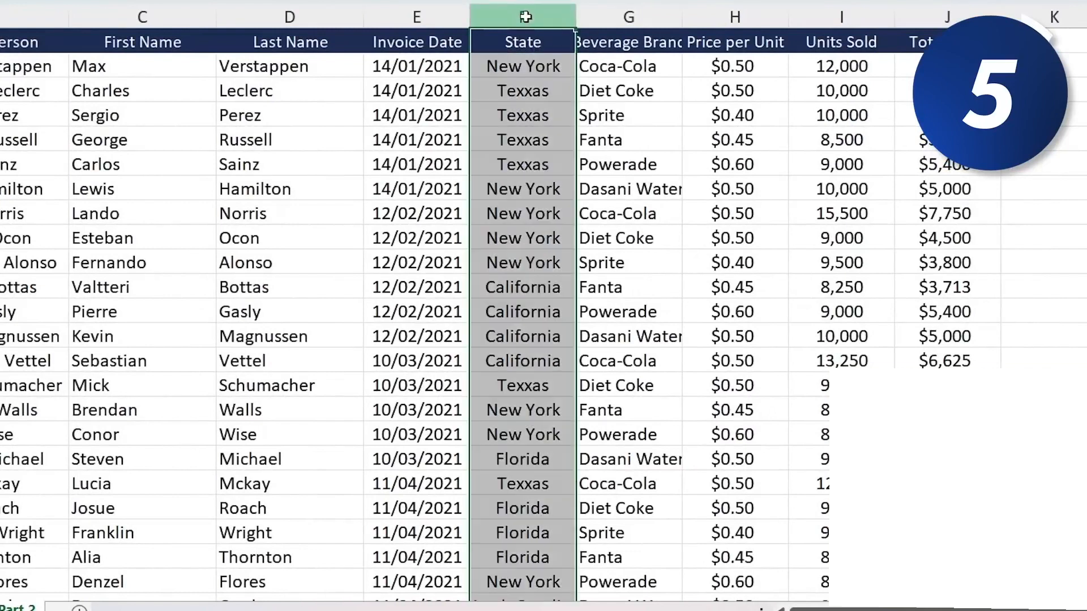
{"action": "key", "text": "Down"}
{"action": "key", "text": "Down"}
{"action": "key", "text": "Down"}
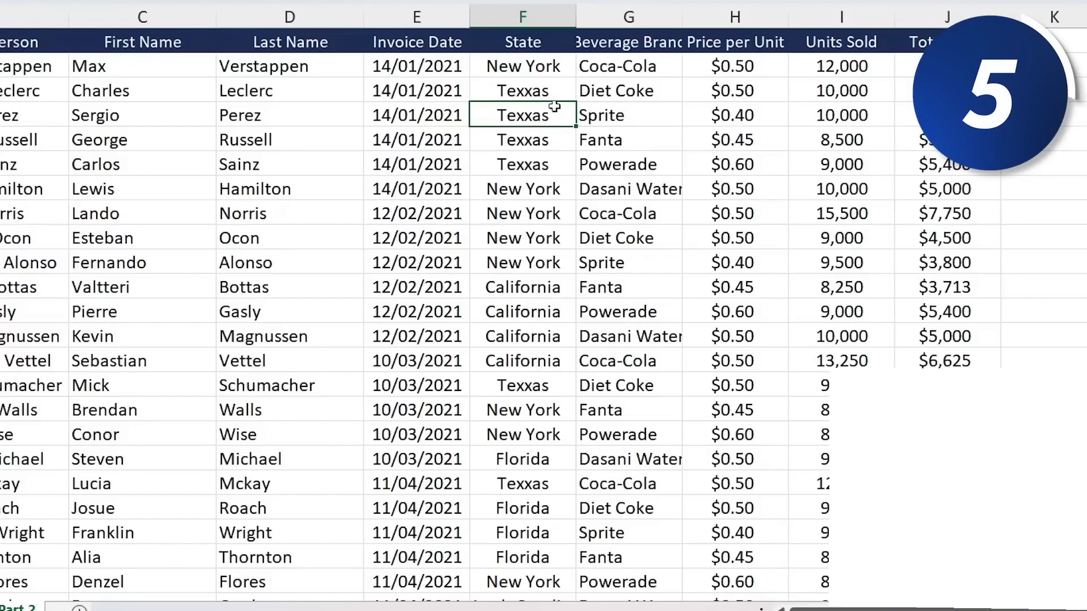
{"action": "scroll", "coordinate": [471, 284], "scroll_direction": "down", "scroll_amount": 4}
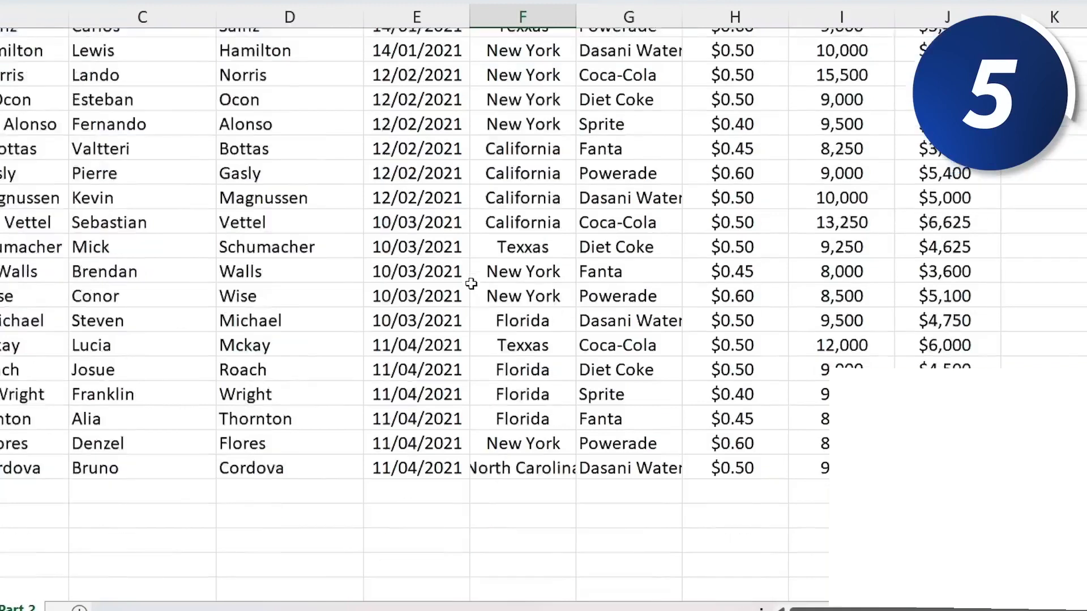
{"action": "scroll", "coordinate": [471, 284], "scroll_direction": "up", "scroll_amount": 4}
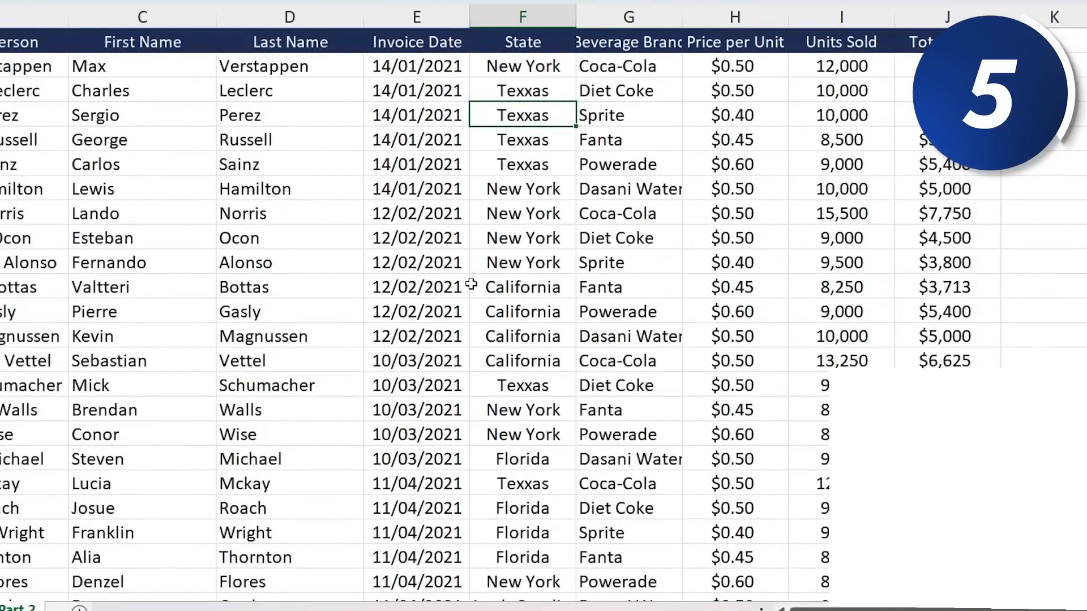
{"action": "key", "text": "ctrl+h"}
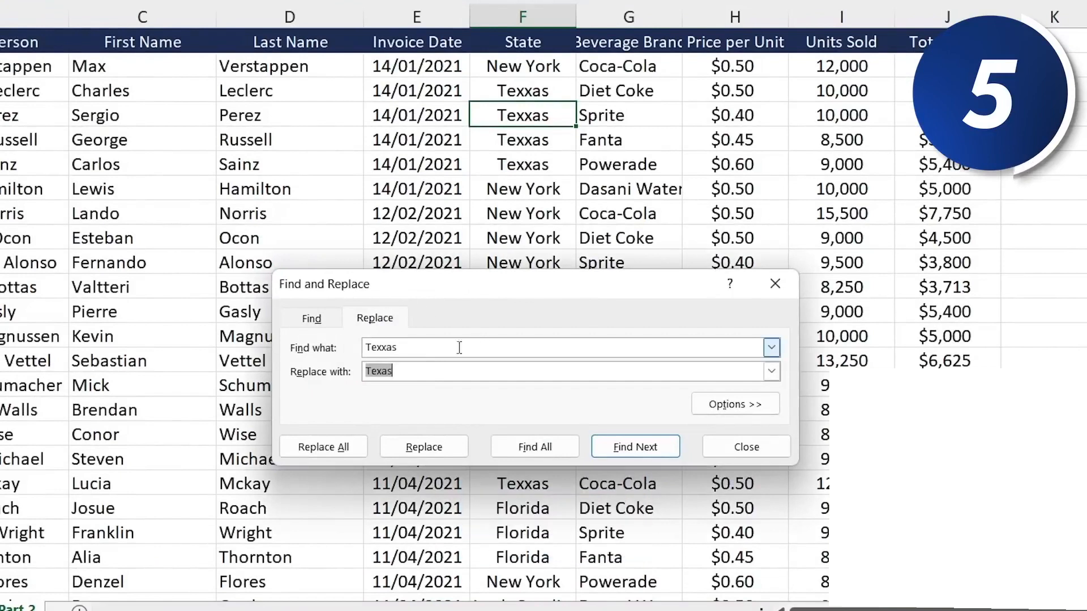
{"action": "left_click", "coordinate": [412, 345]}
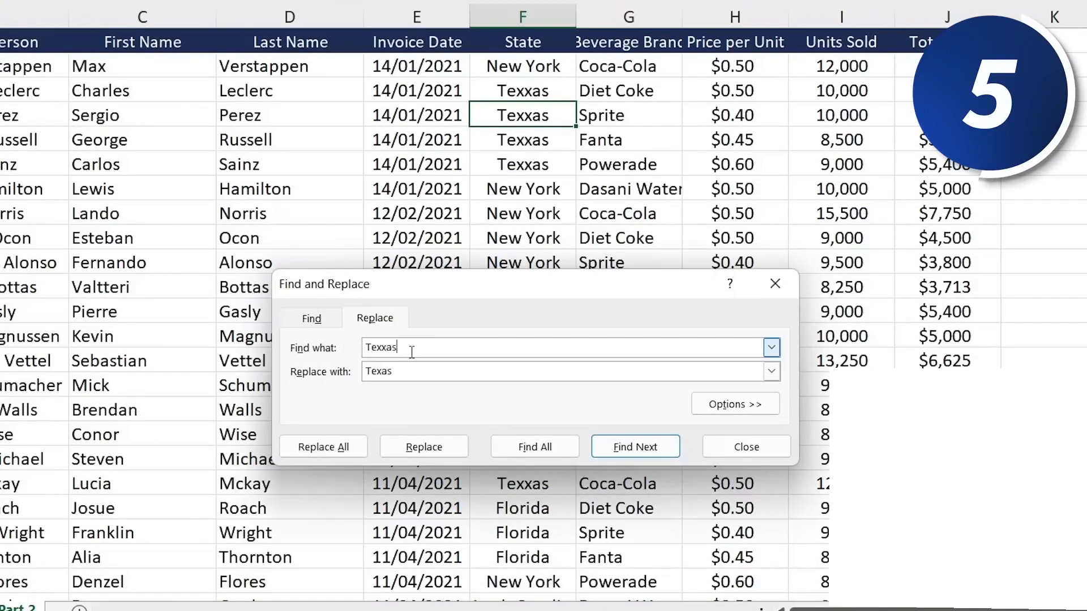
{"action": "key", "text": "BackSpace"}
{"action": "key", "text": "BackSpace"}
{"action": "key", "text": "BackSpace"}
{"action": "key", "text": "BackSpace"}
{"action": "key", "text": "BackSpace"}
{"action": "key", "text": "BackSpace"}
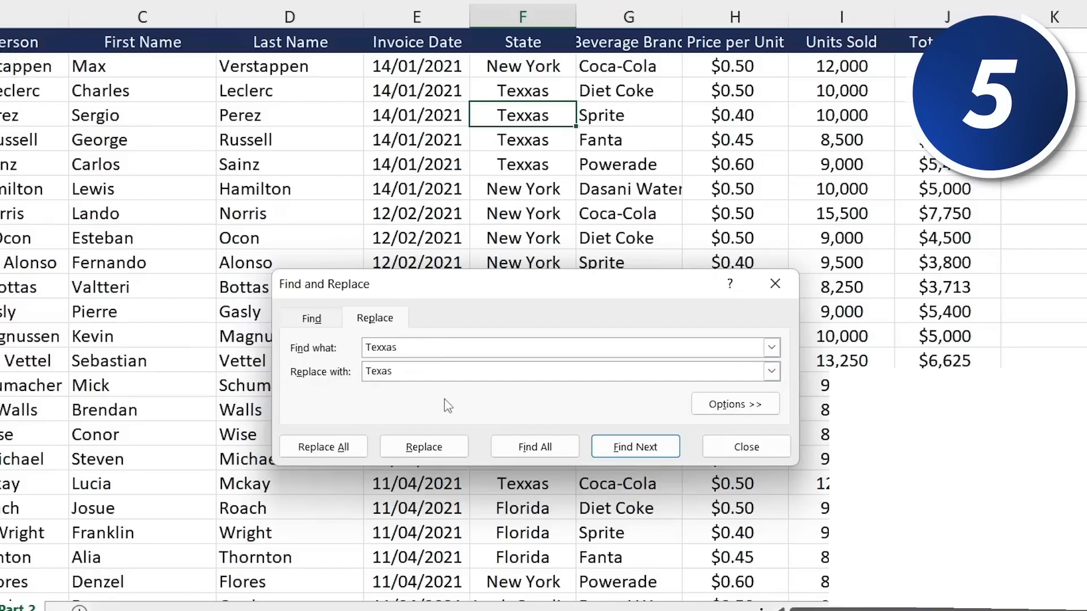
{"action": "left_click", "coordinate": [348, 449]}
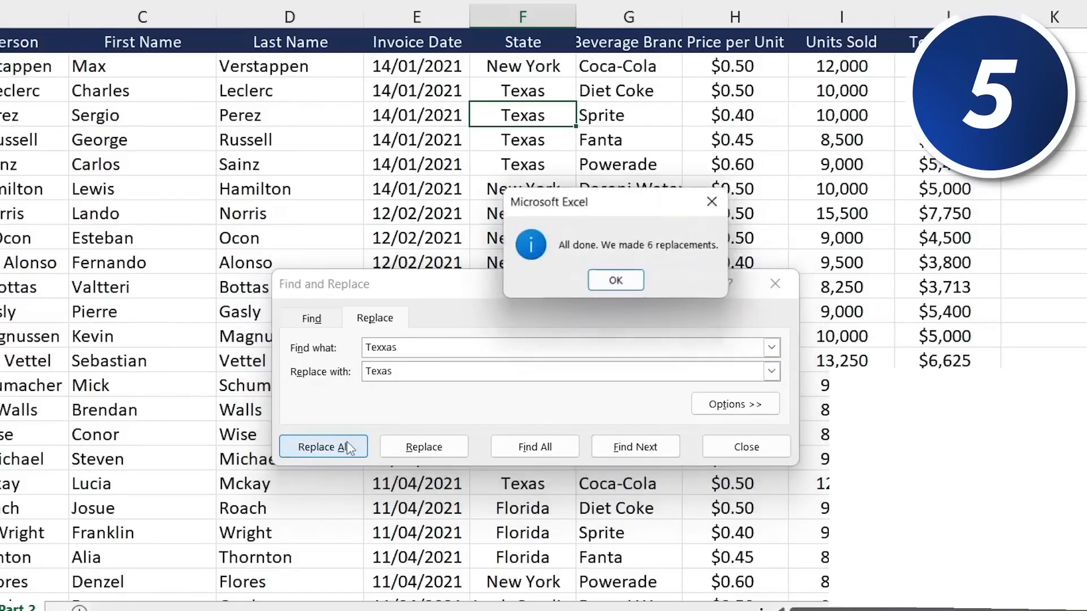
{"action": "left_click", "coordinate": [630, 292]}
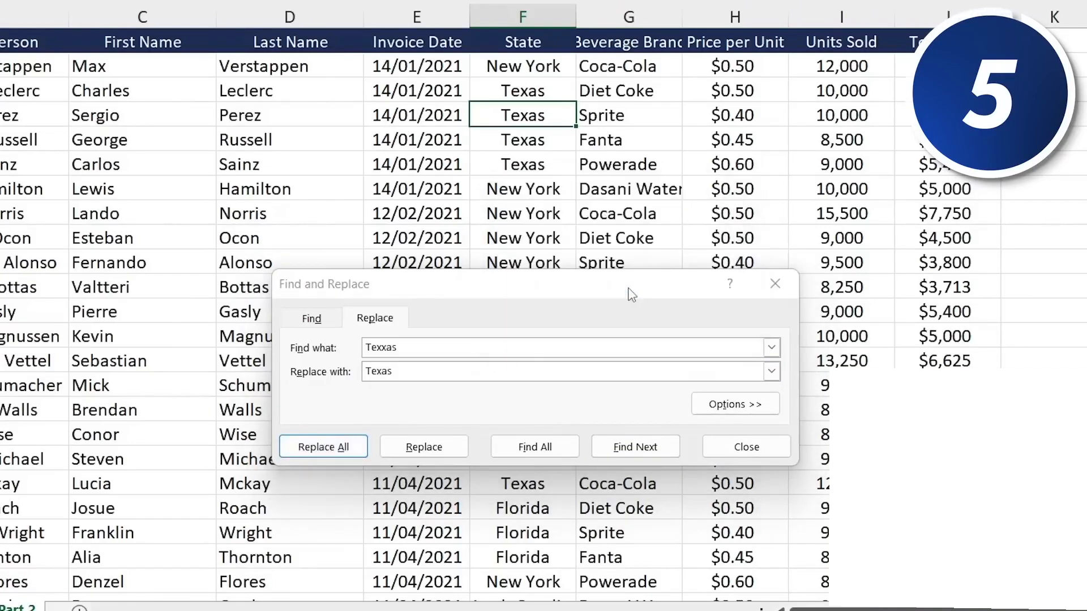
{"action": "left_click", "coordinate": [747, 453]}
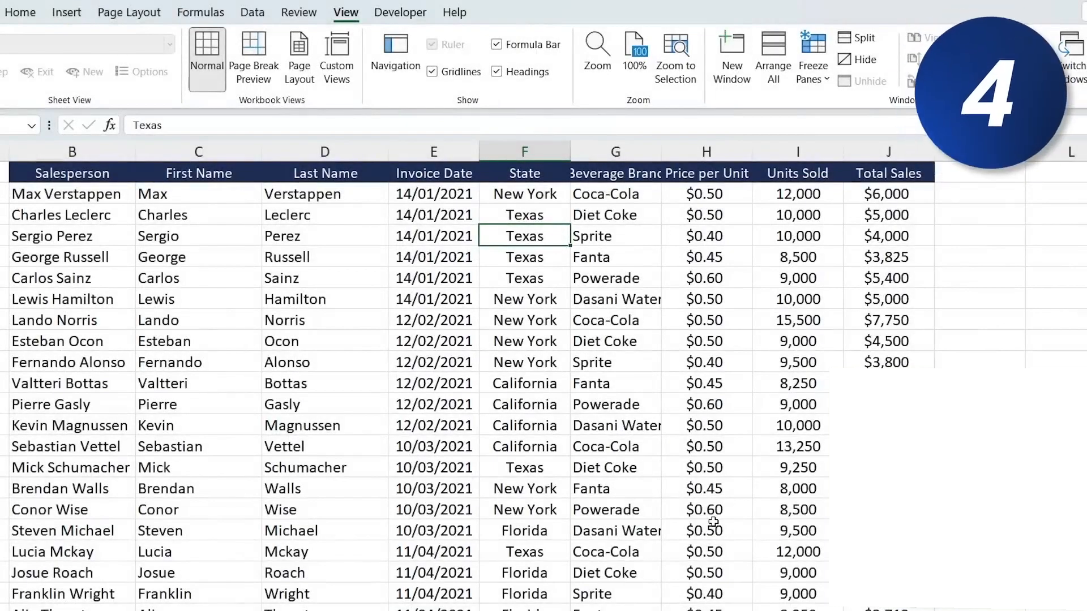
- Filter the data to show only rows whose State matches the selected cell, Texas
{"action": "left_click", "coordinate": [541, 317]}
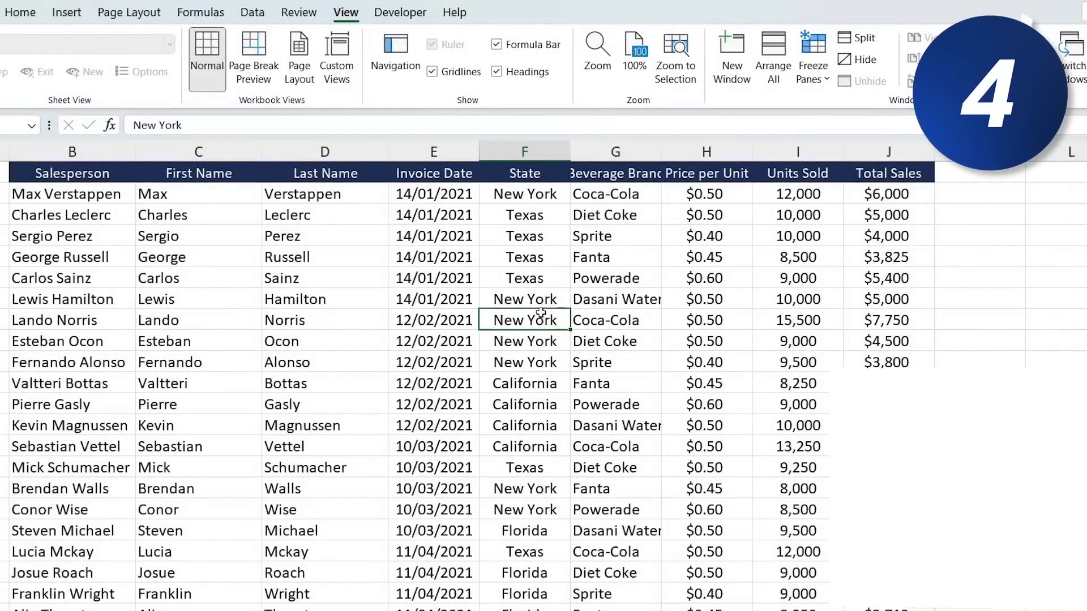
{"action": "left_click", "coordinate": [538, 252]}
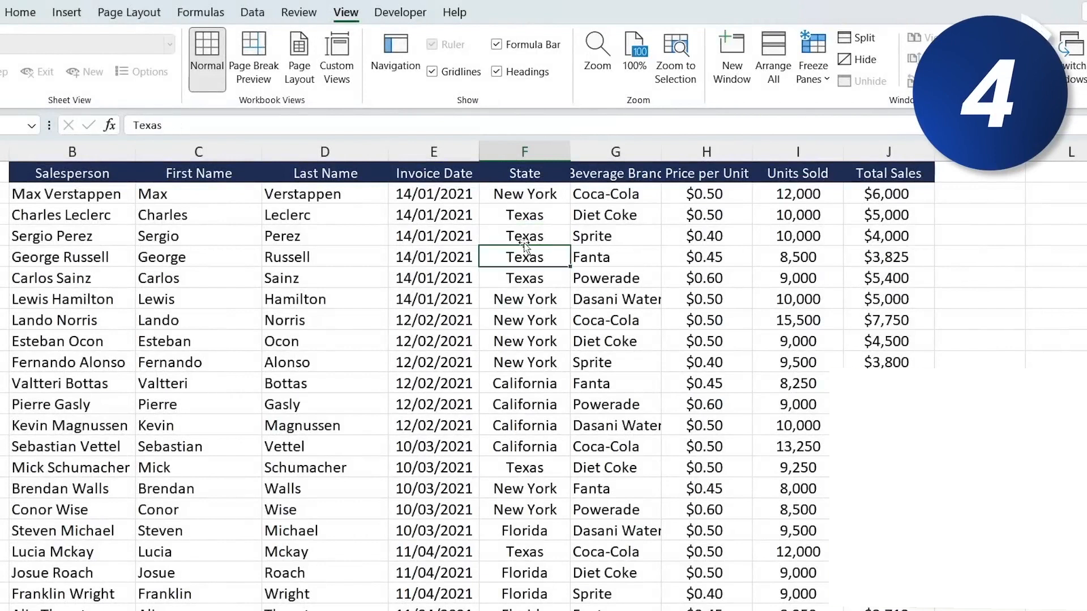
{"action": "right_click", "coordinate": [558, 257]}
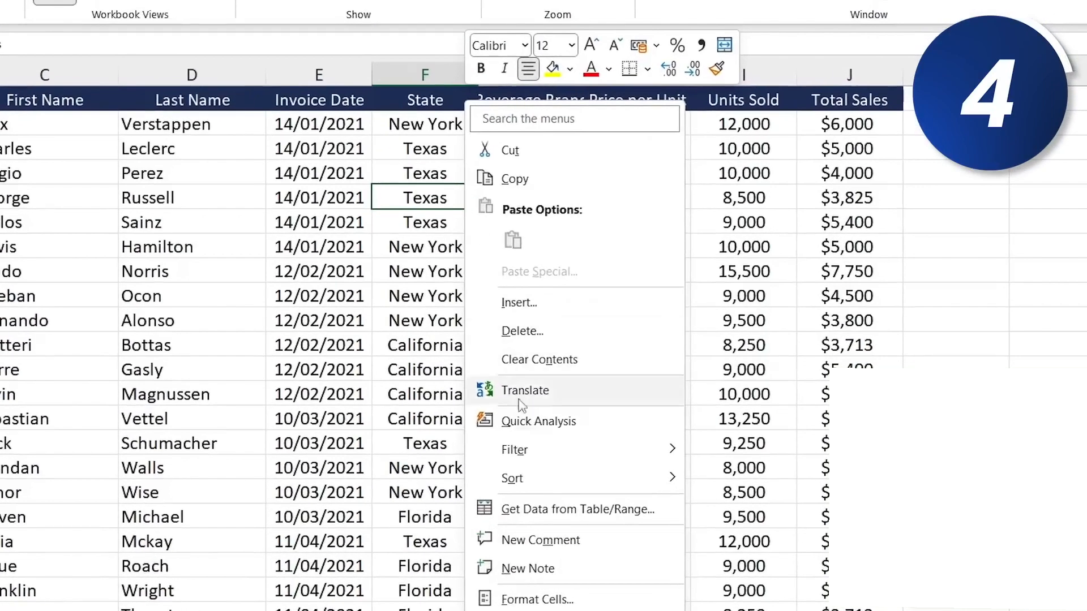
{"action": "mouse_move", "coordinate": [535, 455]}
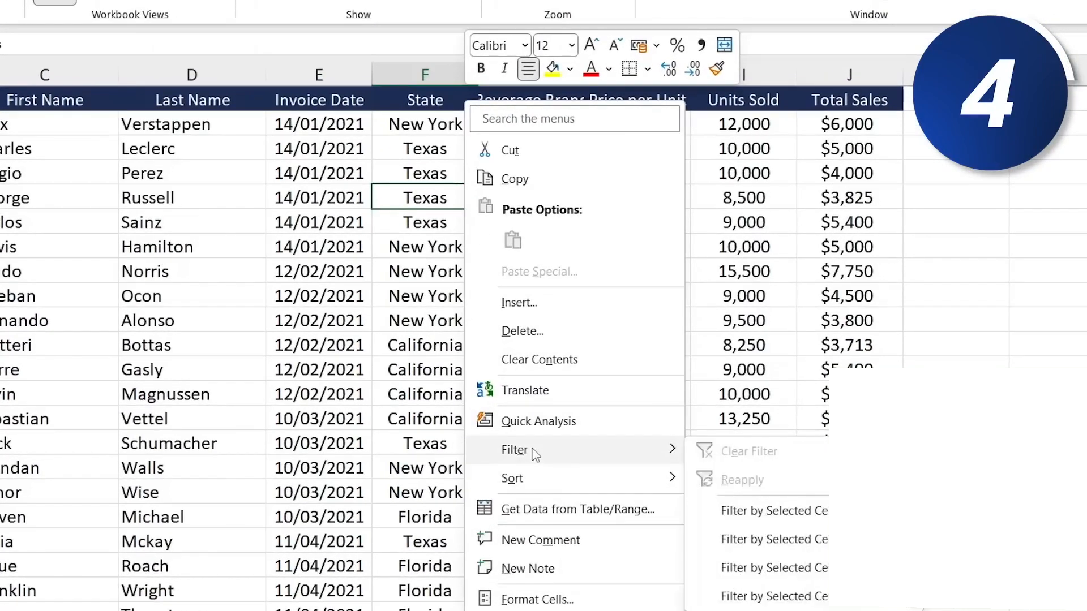
{"action": "left_click", "coordinate": [813, 521]}
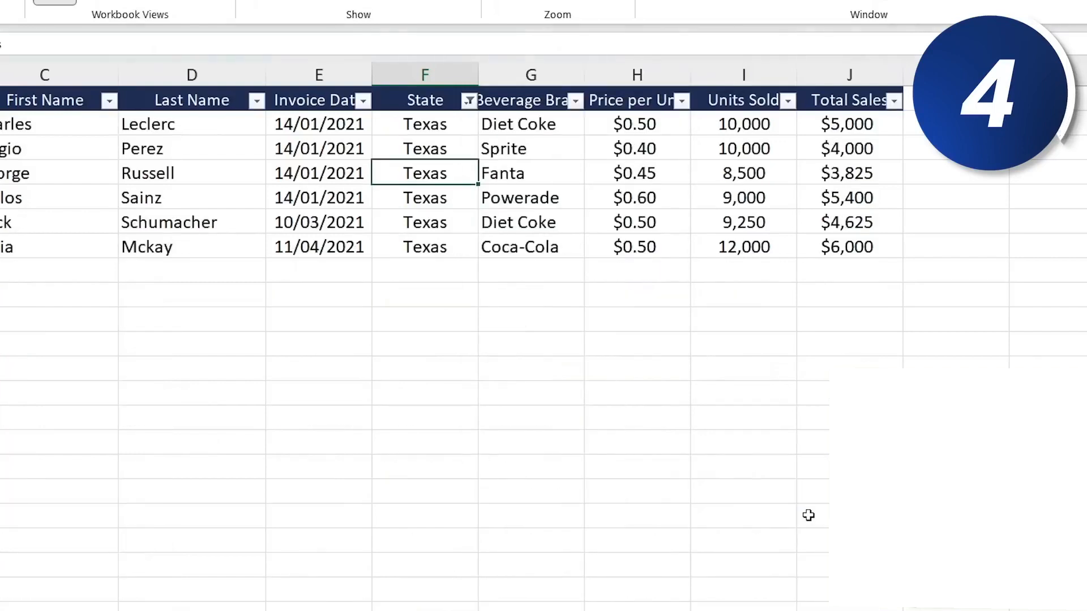
{"action": "key", "text": "Up"}
{"action": "key", "text": "Up"}
{"action": "key", "text": "Down"}
{"action": "key", "text": "Down"}
{"action": "key", "text": "Down"}
{"action": "key", "text": "Down"}
{"action": "key", "text": "Down"}
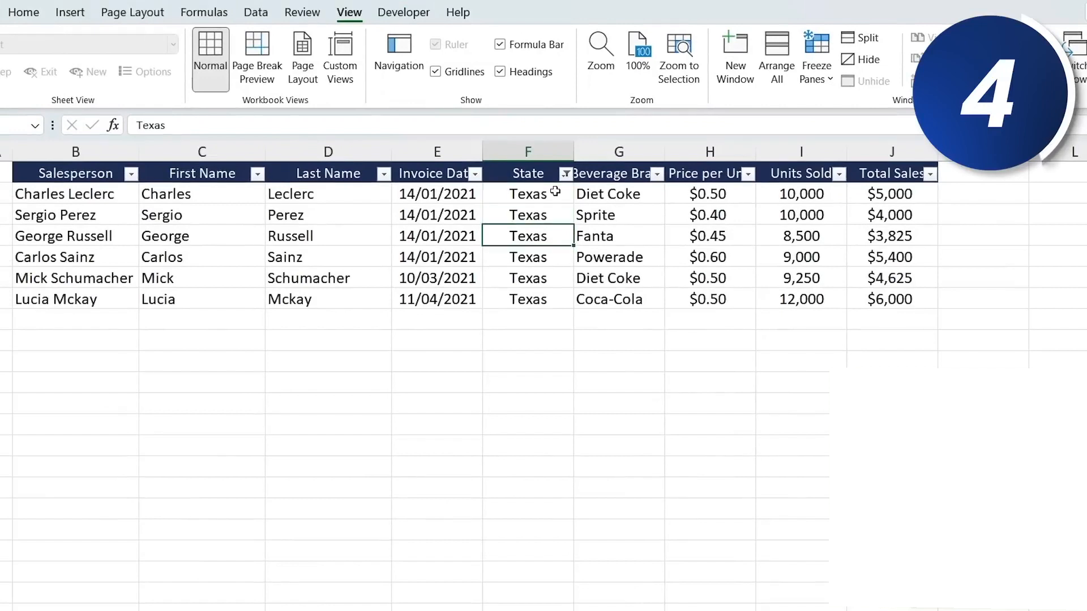
{"action": "key", "text": "Up"}
{"action": "left_click", "coordinate": [501, 208]}
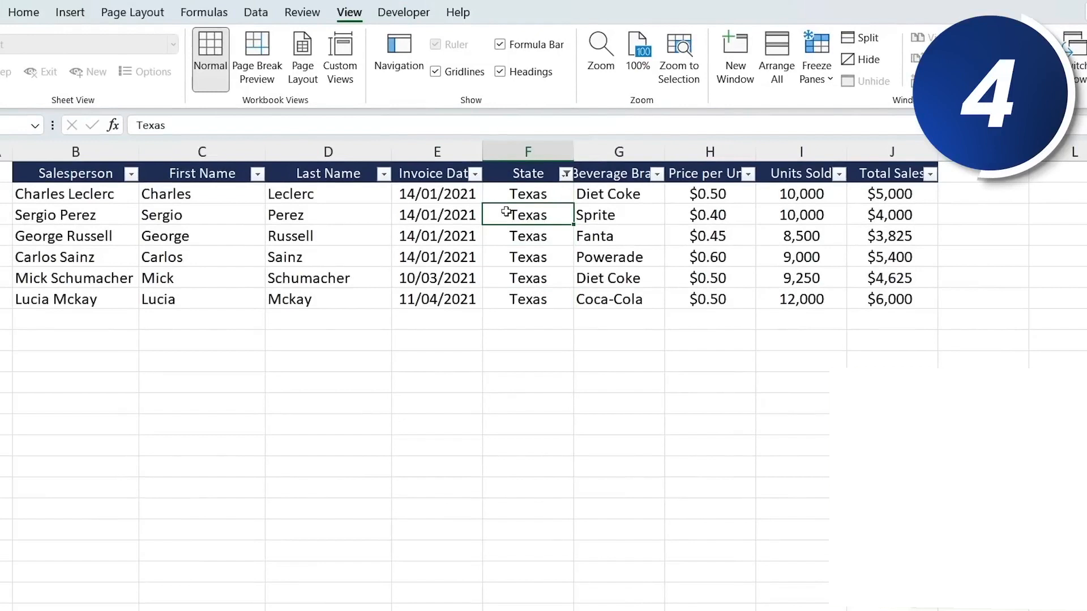
- Turn off the filter on the data range
{"action": "left_click", "coordinate": [35, 14]}
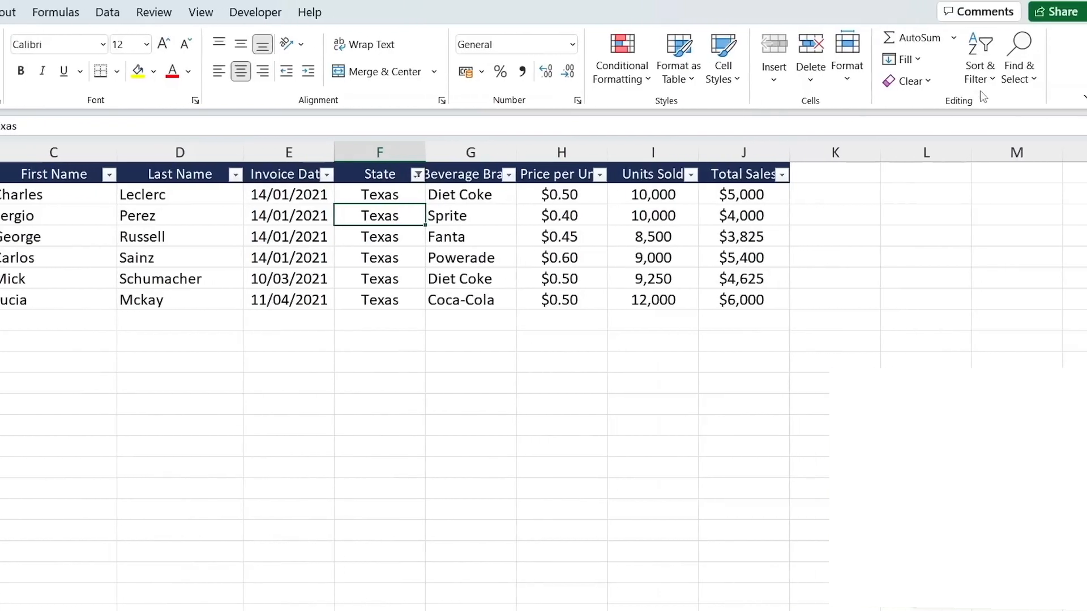
{"action": "left_click", "coordinate": [981, 62]}
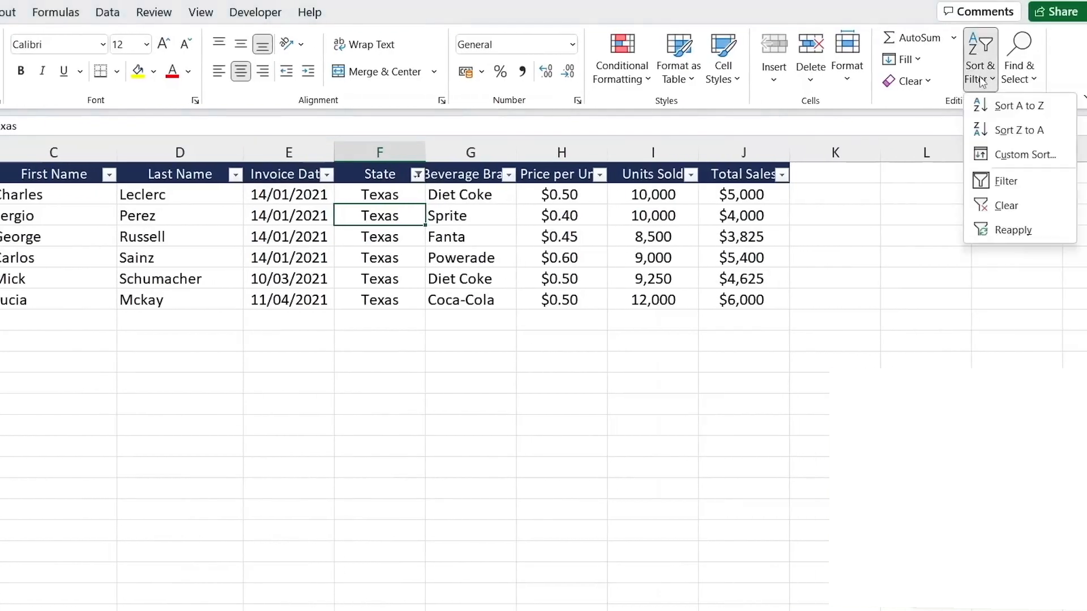
{"action": "left_click", "coordinate": [1024, 187]}
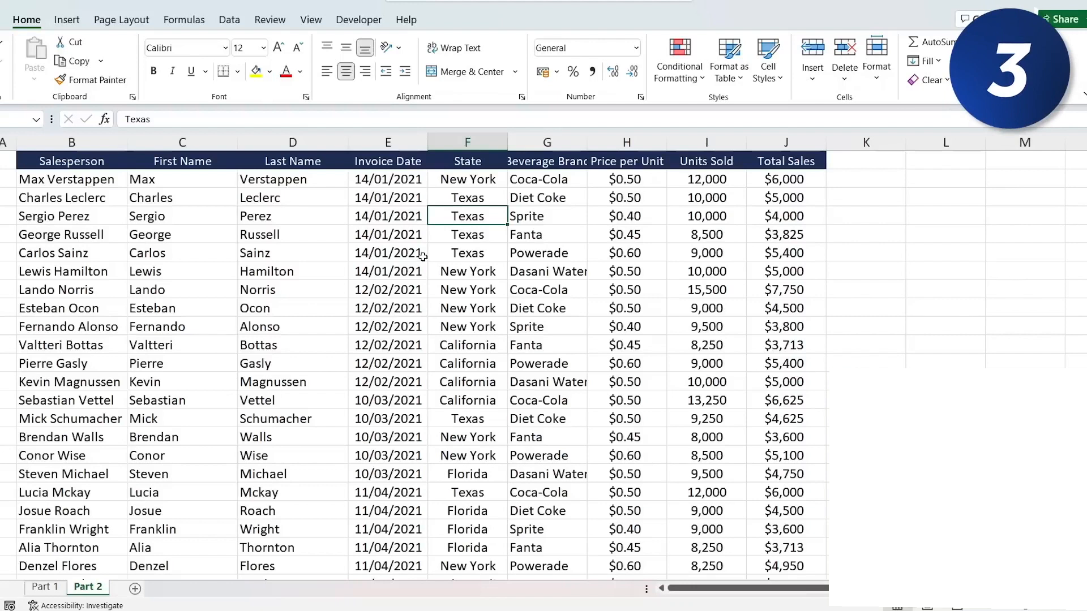
- Convert the sales data range into a table with headers
{"action": "left_click", "coordinate": [422, 256]}
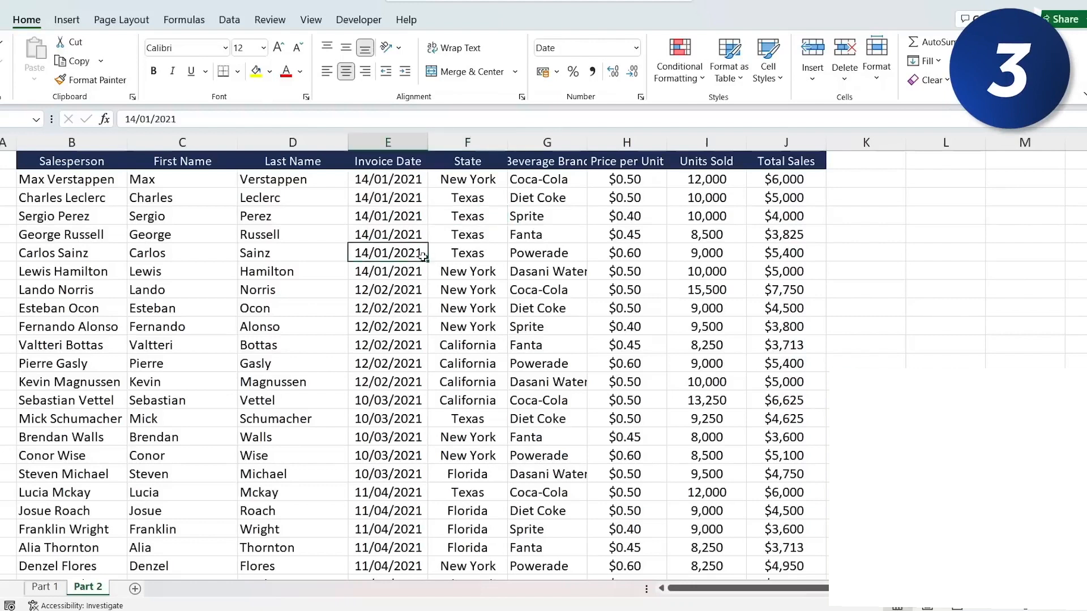
{"action": "key", "text": "ctrl+t"}
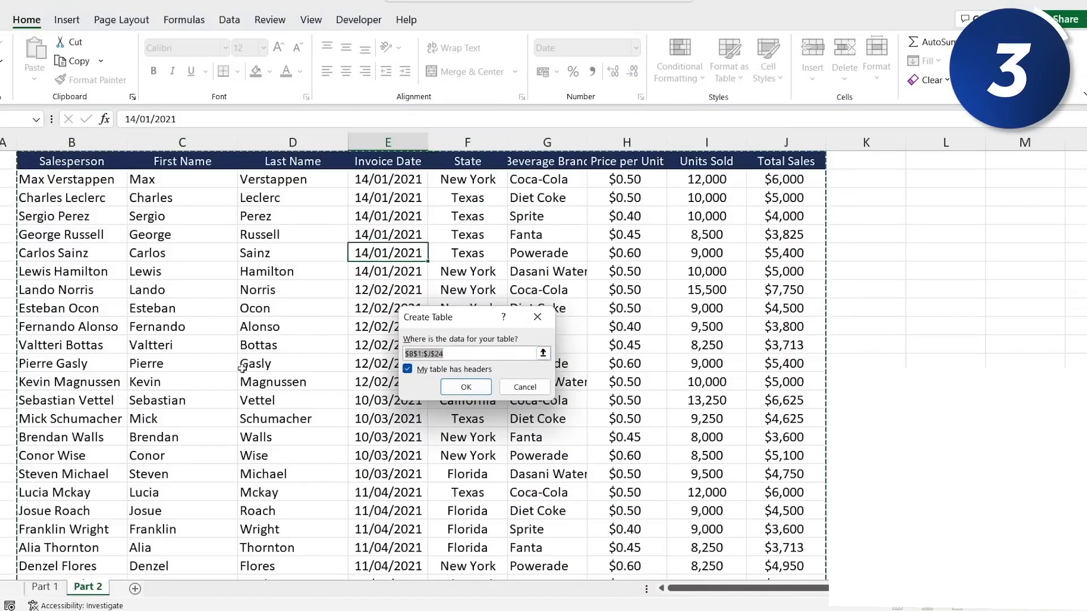
{"action": "left_click", "coordinate": [468, 387]}
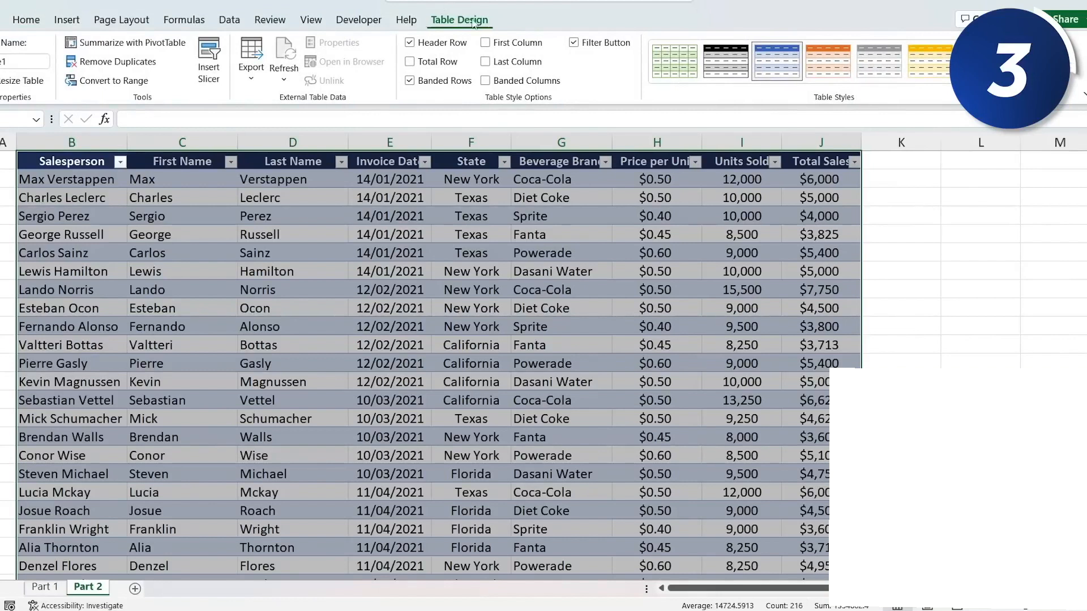
- Insert a slicer for the State field and move it beside the table
{"action": "left_click", "coordinate": [209, 60]}
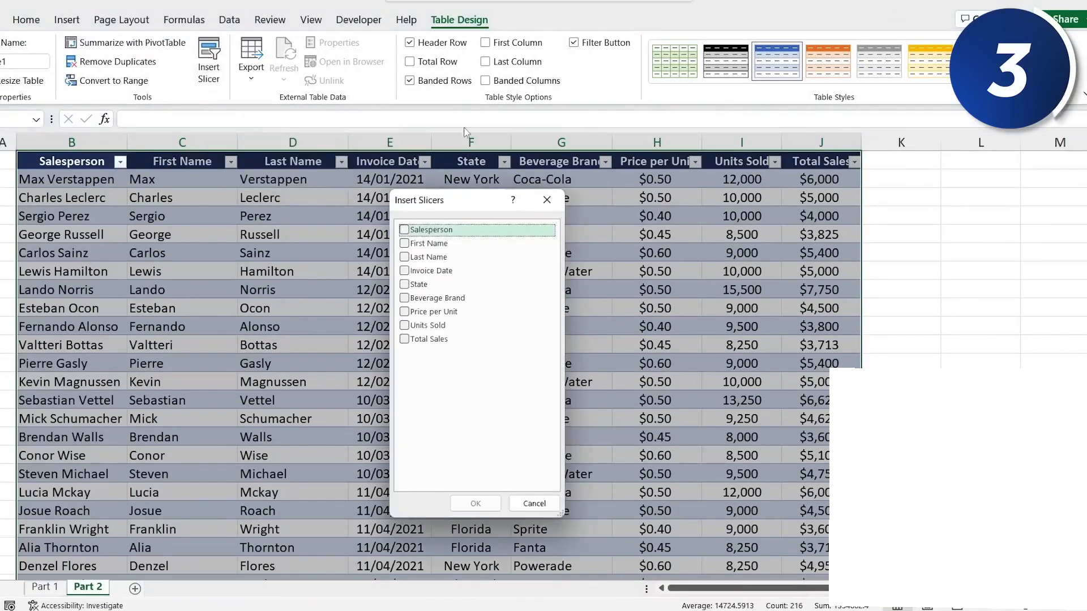
{"action": "left_click", "coordinate": [414, 287]}
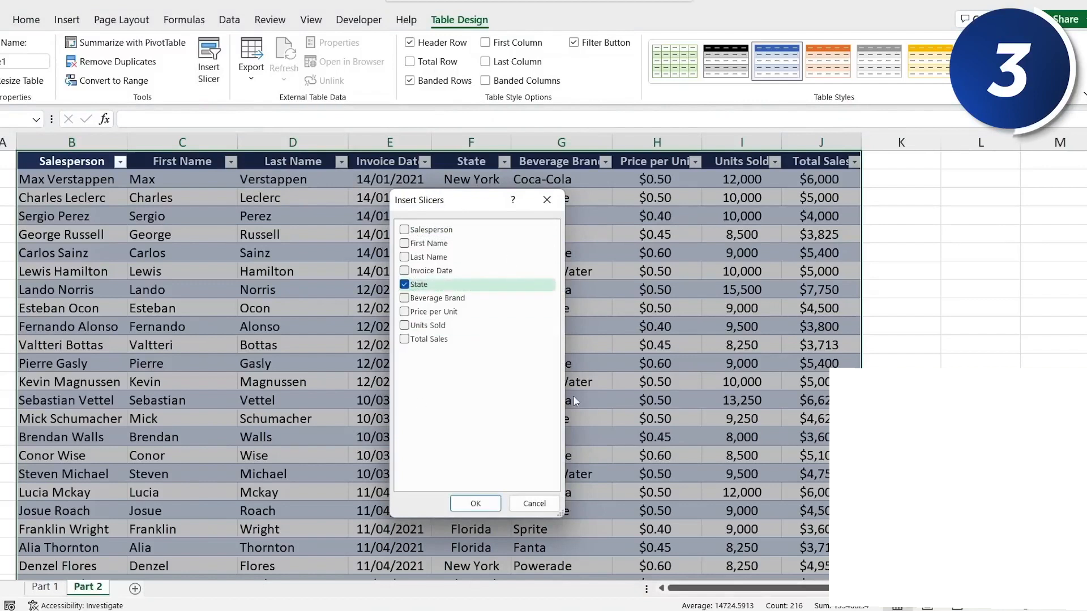
{"action": "left_click", "coordinate": [475, 504]}
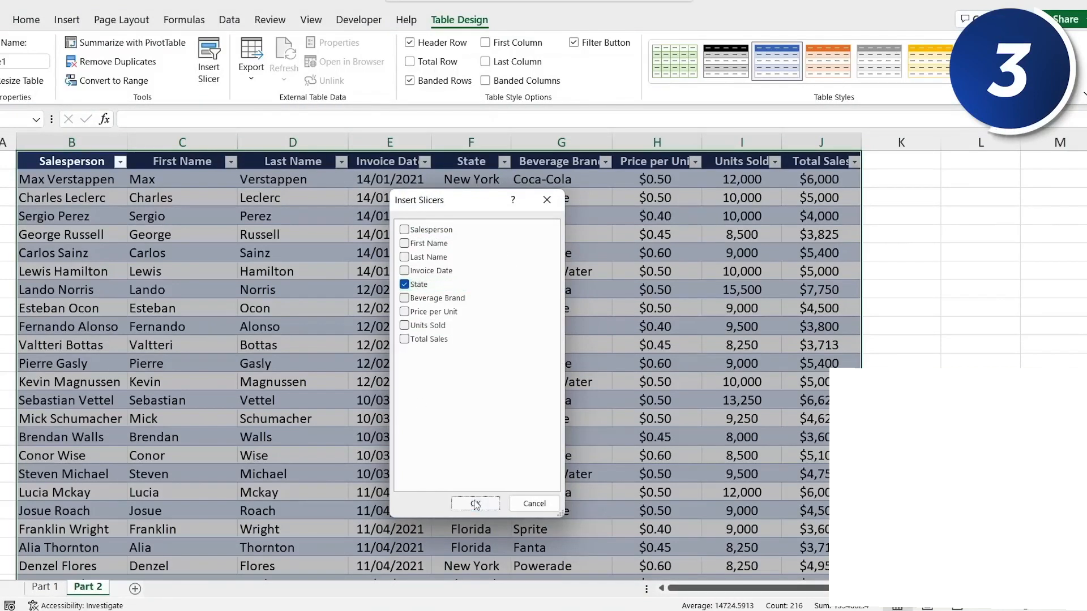
{"action": "left_click_drag", "start_coordinate": [542, 270], "coordinate": [958, 181]}
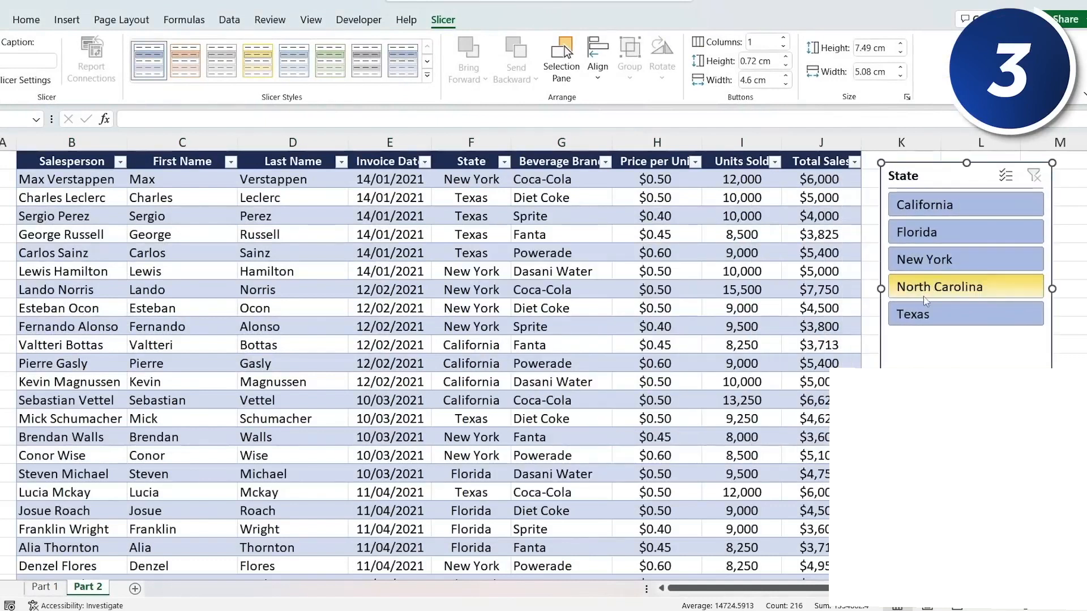
- Filter the table to Texas, then to New York, using the State slicer
{"action": "left_click", "coordinate": [919, 318]}
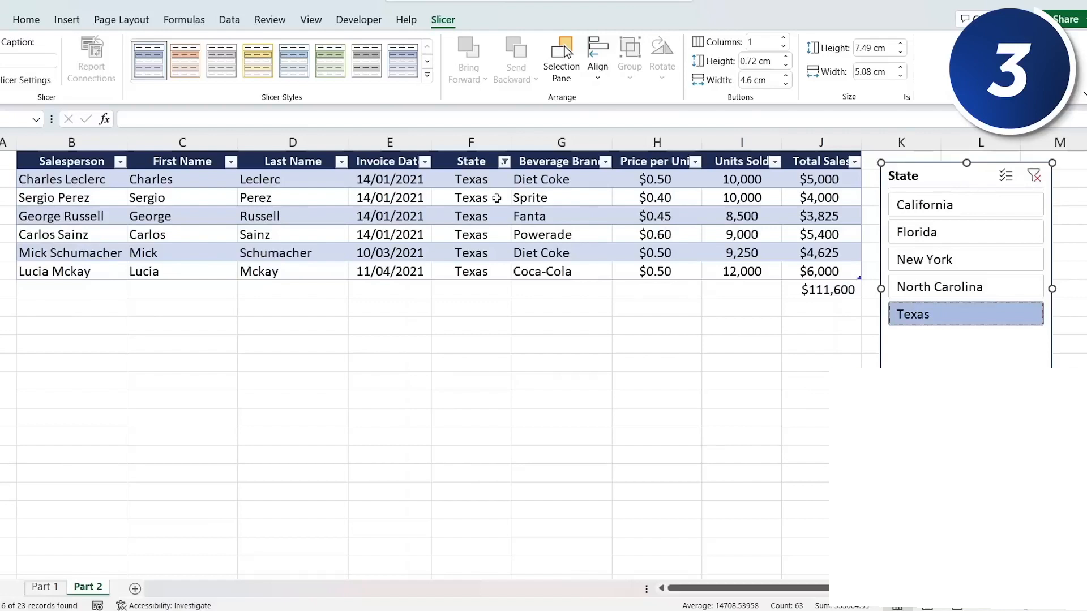
{"action": "left_click", "coordinate": [940, 266]}
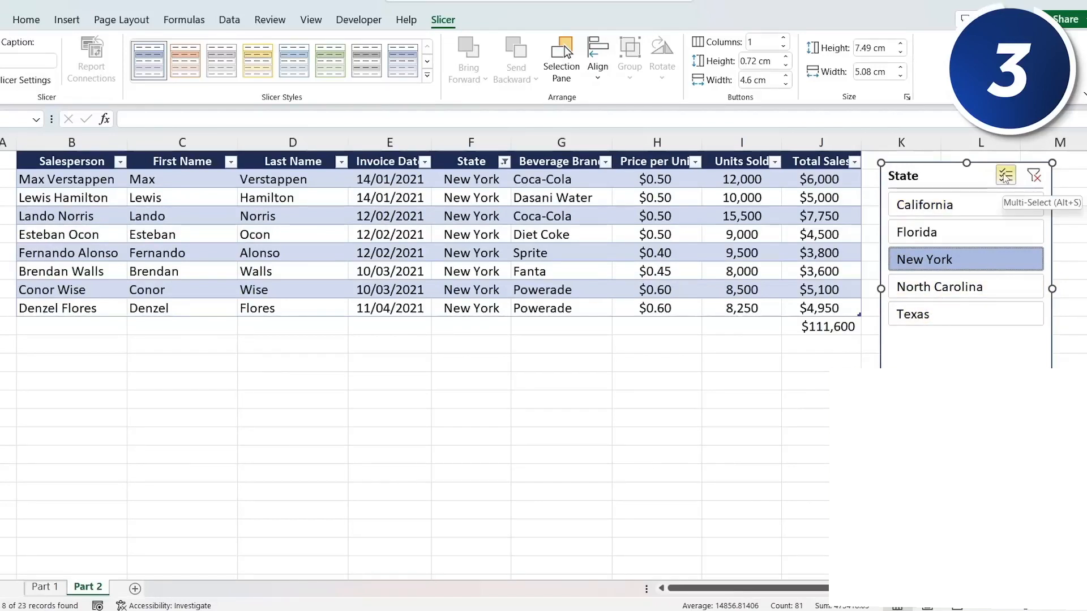
- Turn on multi-select to add Florida and California to the filter, then delete the State slicer
{"action": "left_click", "coordinate": [1006, 176]}
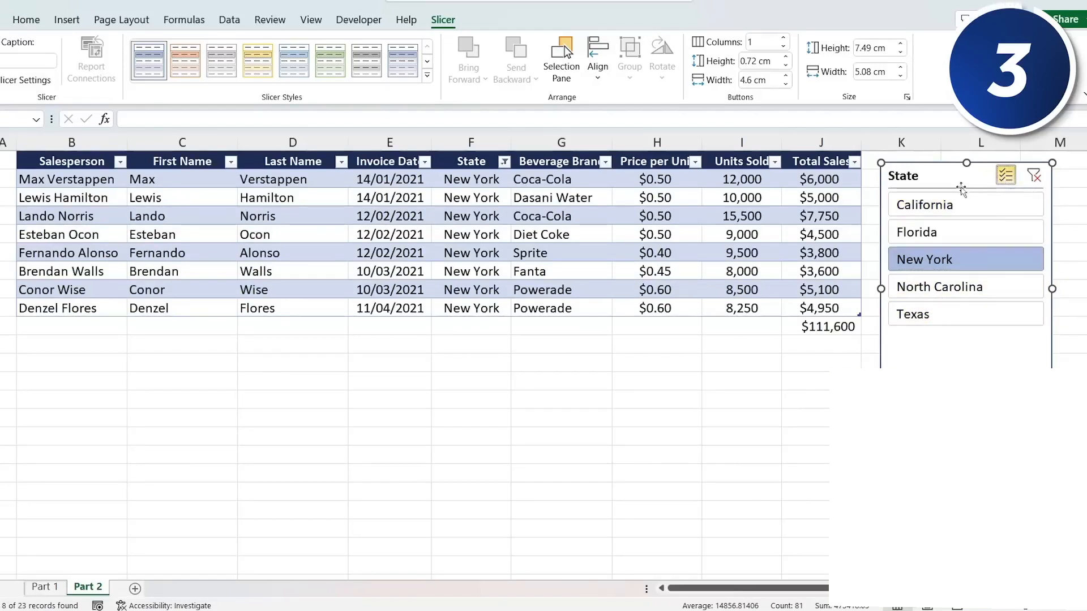
{"action": "left_click", "coordinate": [946, 235]}
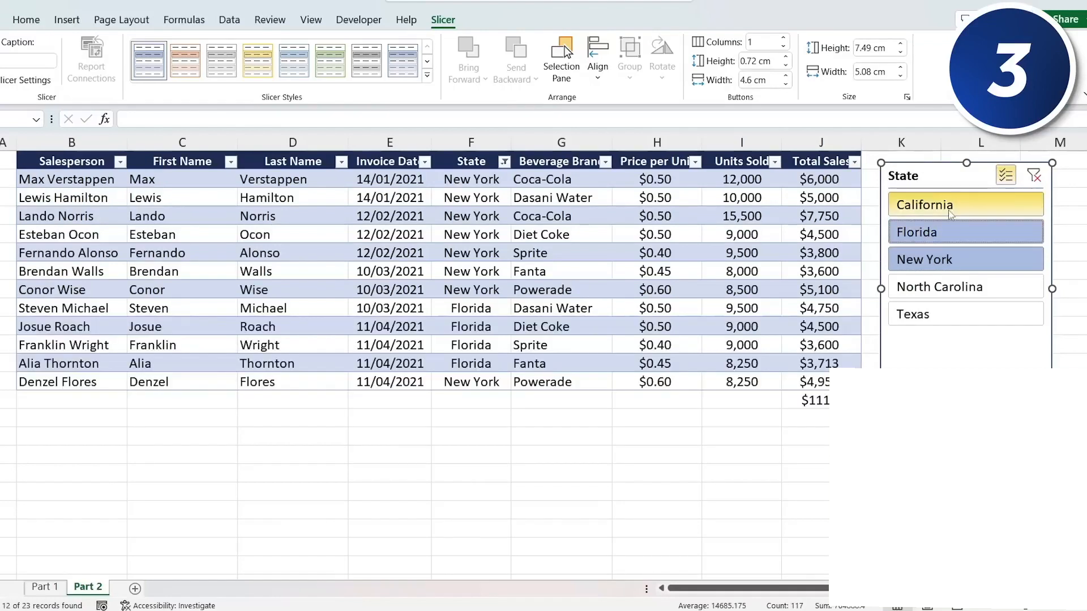
{"action": "left_click", "coordinate": [951, 213]}
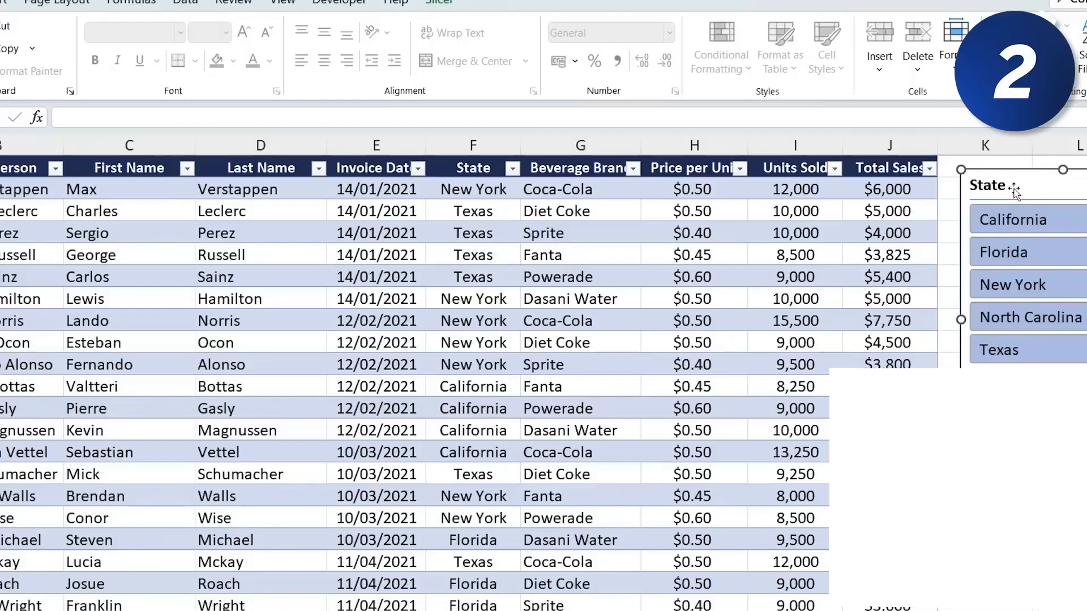
{"action": "key", "text": "Delete"}
- Enter the heading Top 3 Units Sold in cell L2
{"action": "left_click", "coordinate": [1044, 189]}
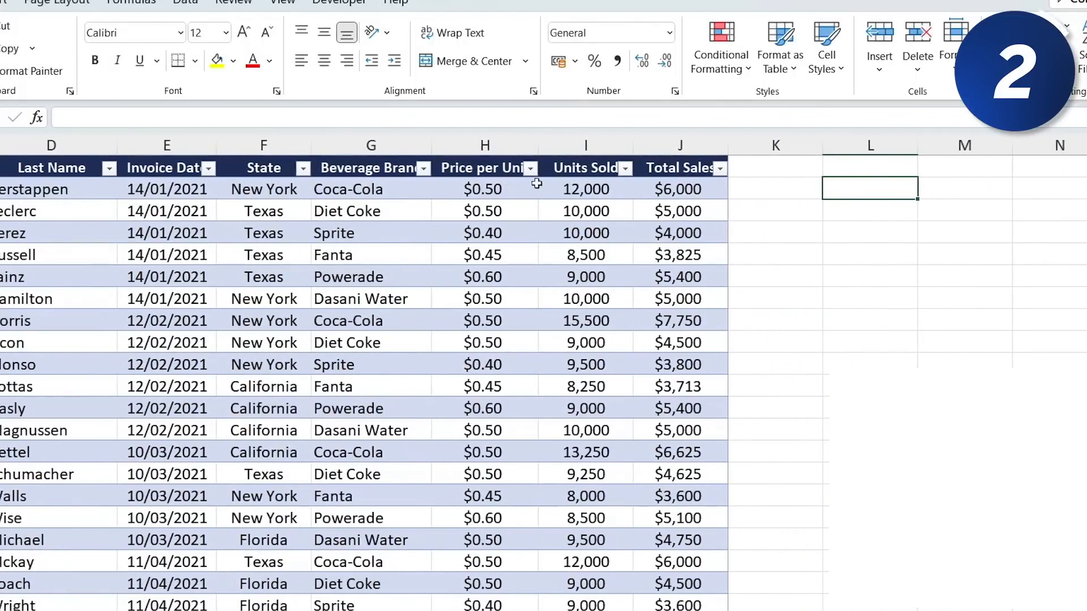
{"action": "type", "text": "Top 3 Units Sold"}
{"action": "key", "text": "Return"}
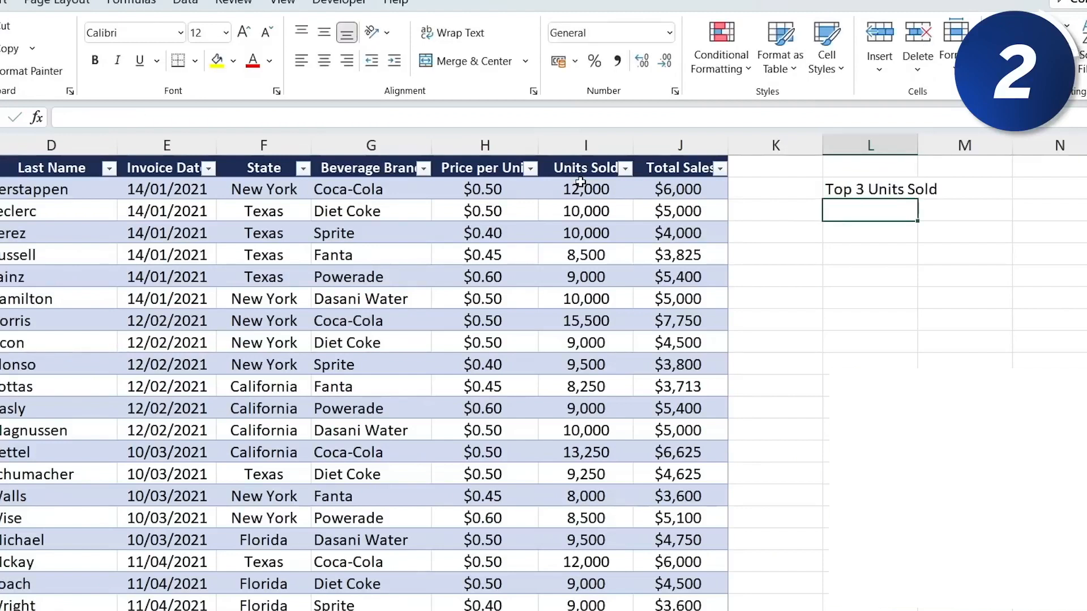
- Enter a MAX formula below the heading that references the whole Units Sold table column
{"action": "type", "text": "=max"}
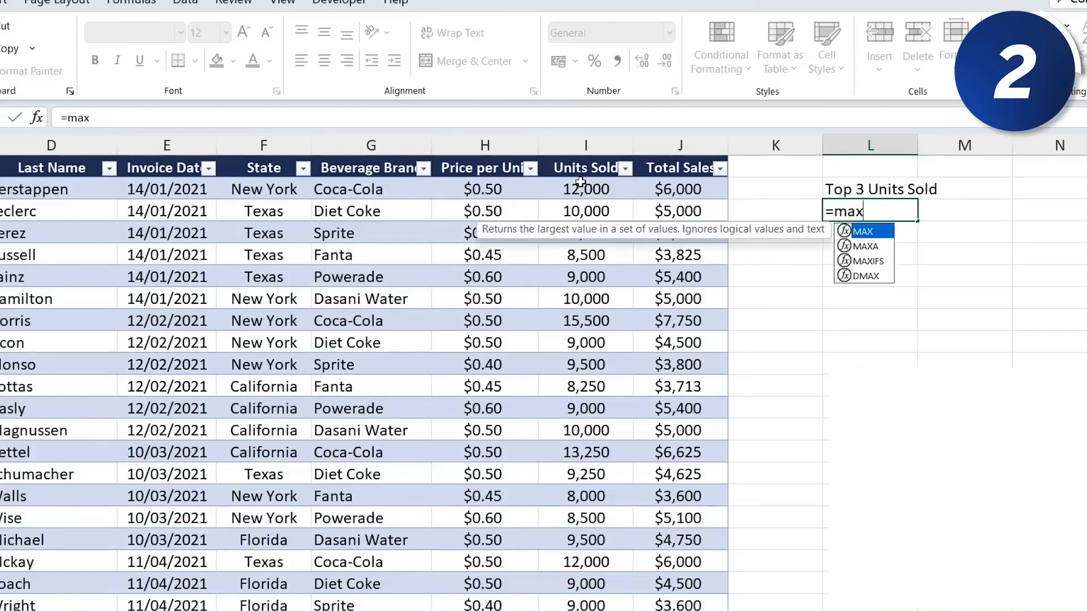
{"action": "key", "text": "Tab"}
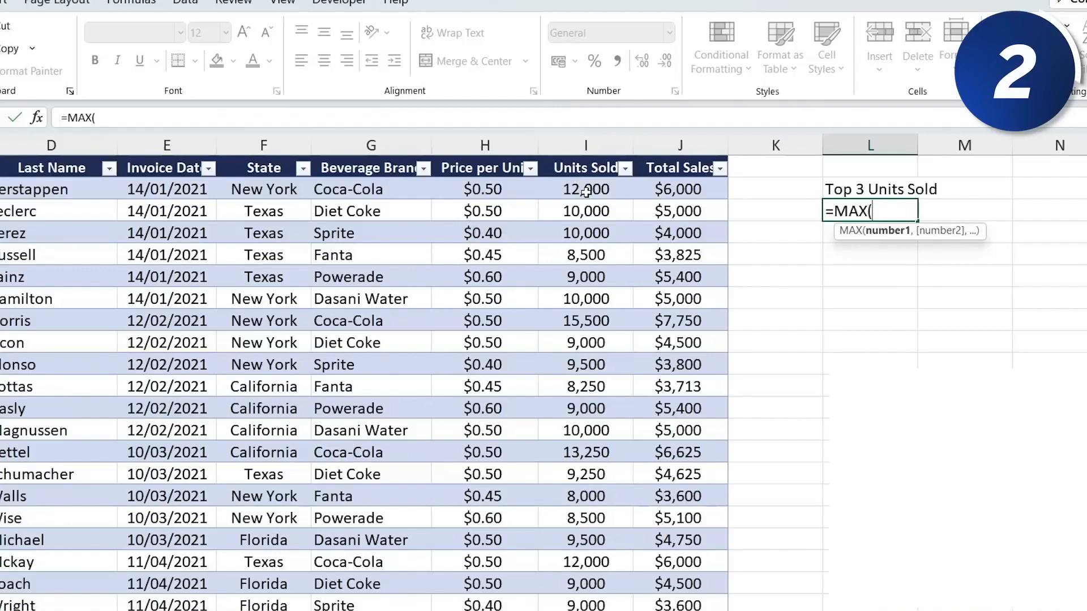
{"action": "left_click", "coordinate": [586, 193]}
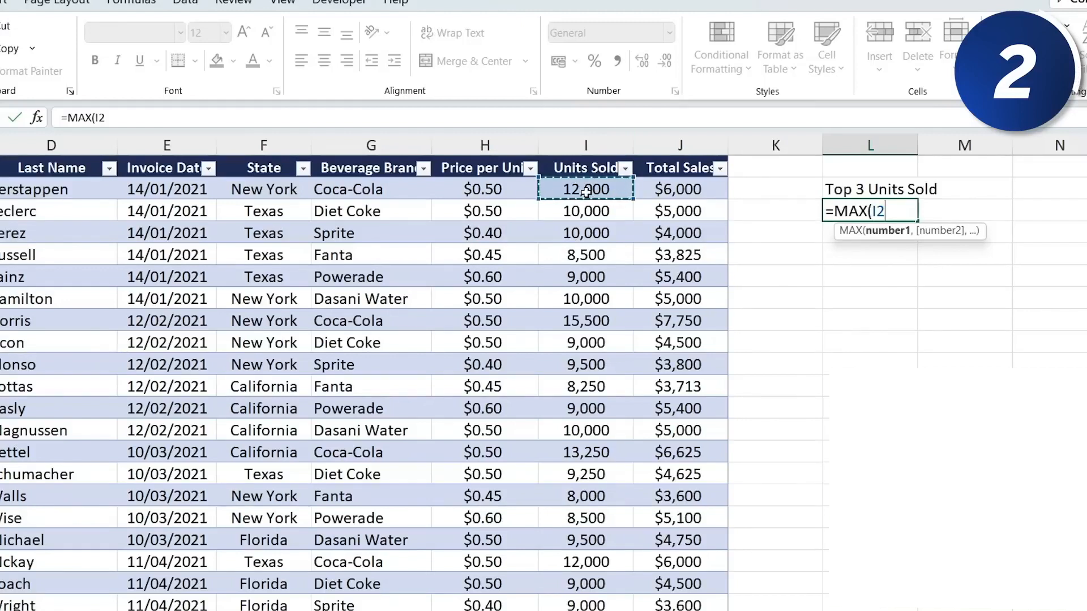
{"action": "key", "text": "ctrl+space"}
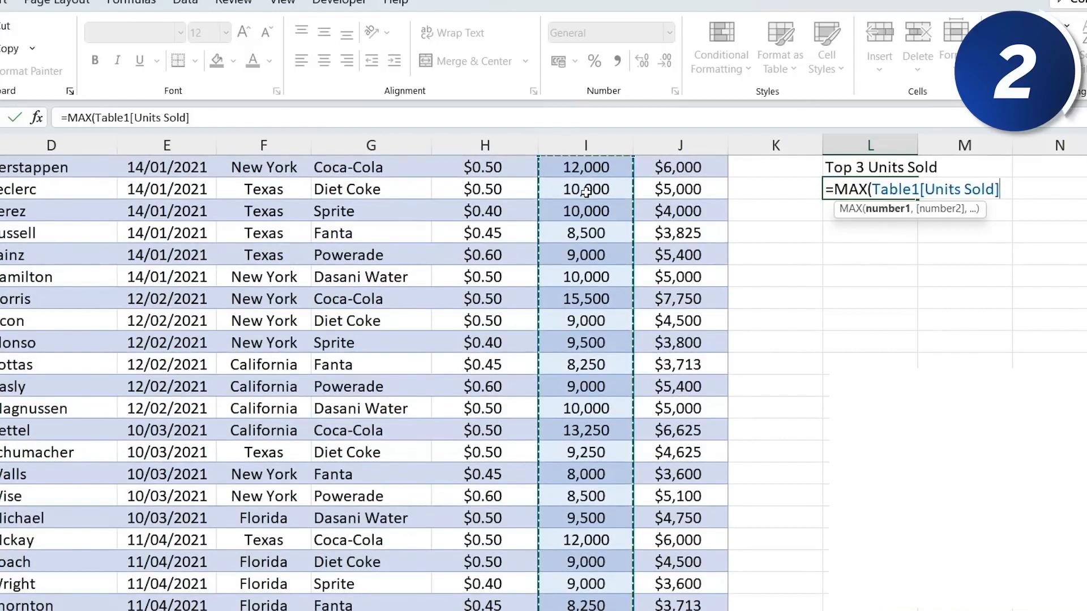
{"action": "key", "text": "Return"}
{"action": "scroll", "coordinate": [840, 264], "scroll_direction": "up", "scroll_amount": 1}
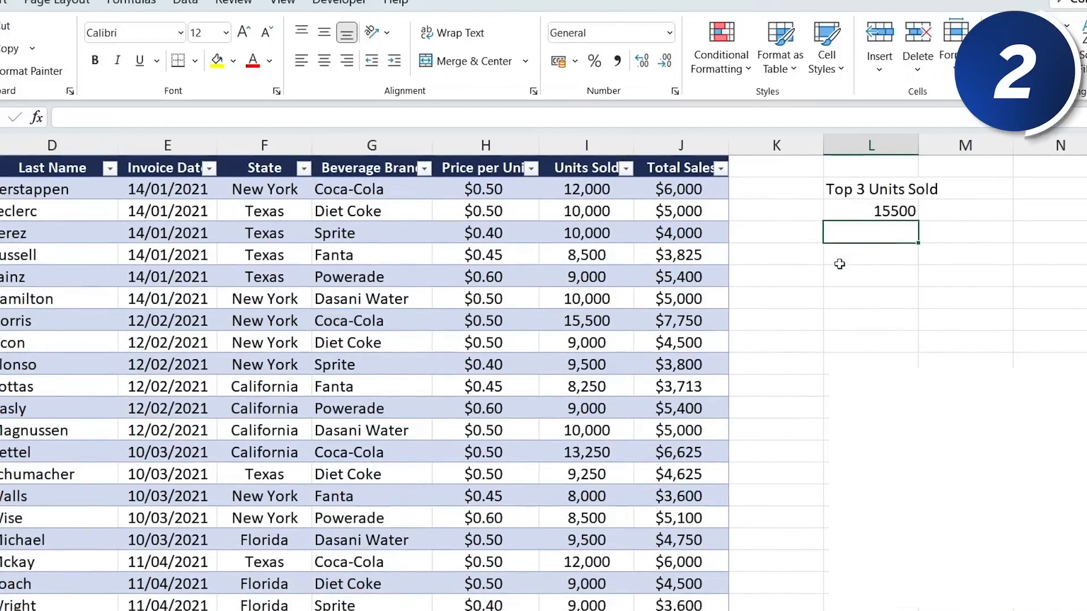
- Enter a LARGE formula on the Units Sold column with 2 as the k argument in the next cell
{"action": "type", "text": "=larg"}
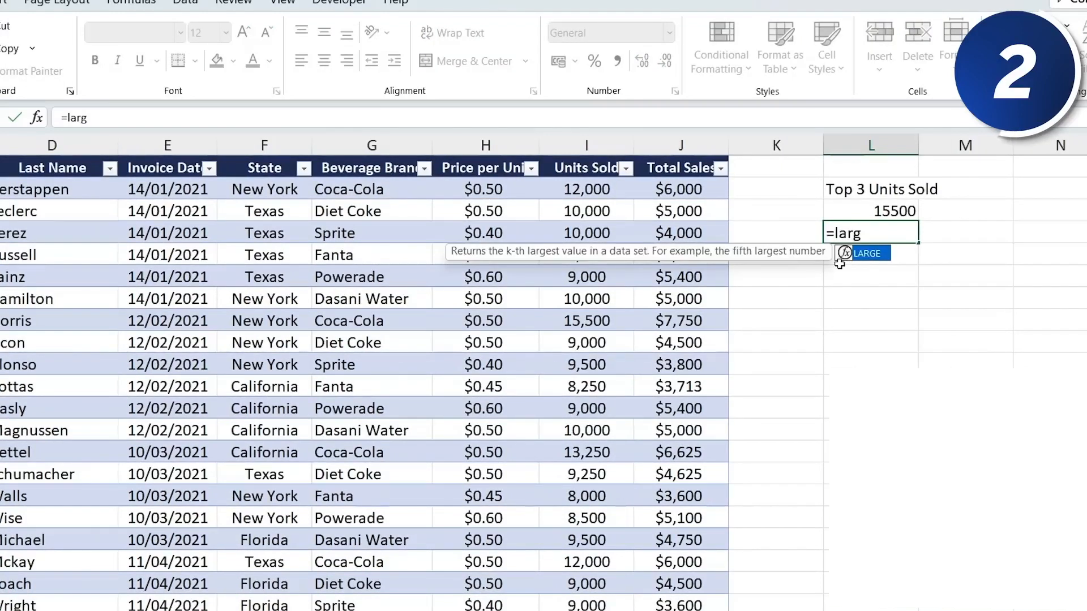
{"action": "key", "text": "Tab"}
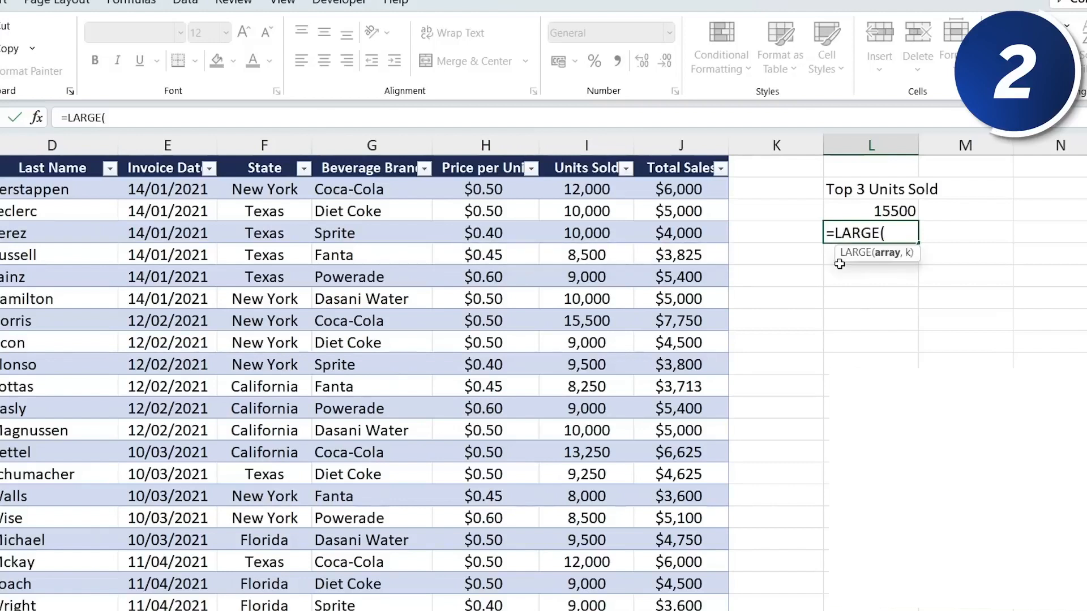
{"action": "left_click", "coordinate": [577, 192]}
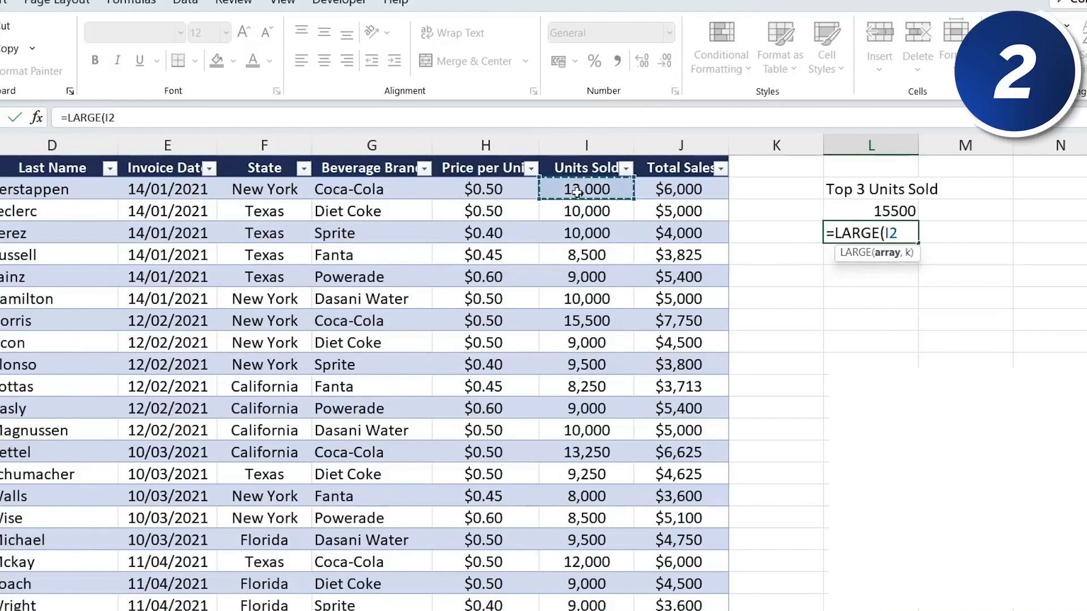
{"action": "key", "text": "ctrl+shift+Down"}
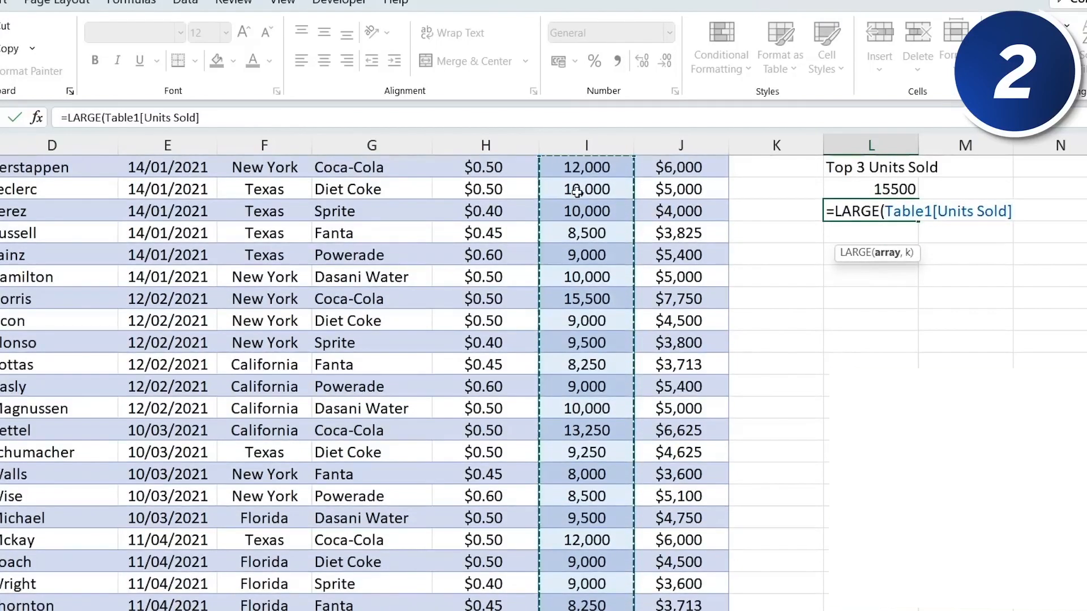
{"action": "type", "text": ","}
{"action": "scroll", "coordinate": [916, 299], "scroll_direction": "up", "scroll_amount": 1}
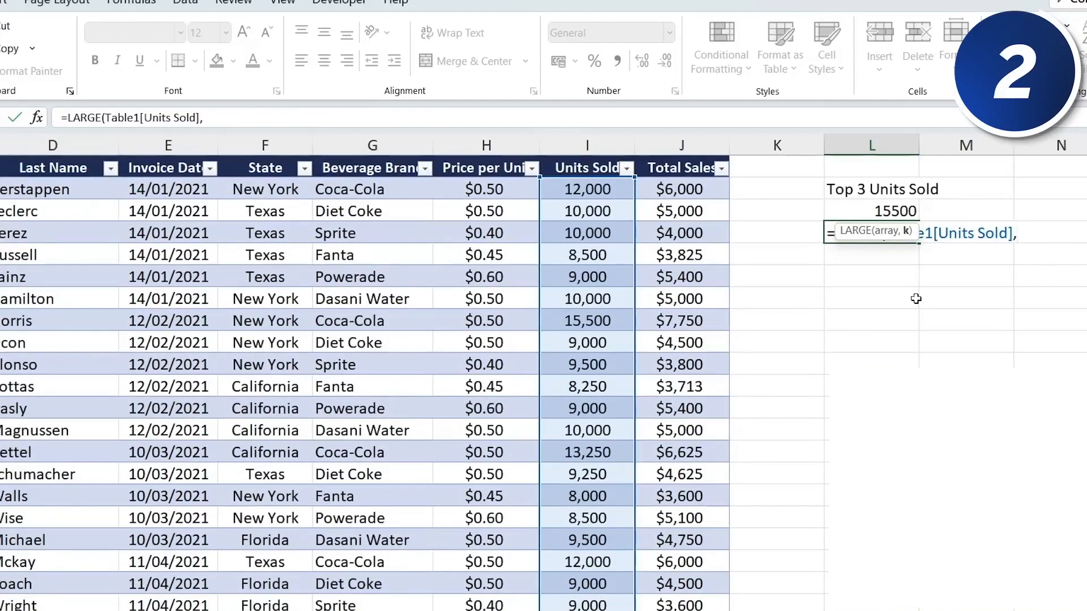
{"action": "type", "text": "2"}
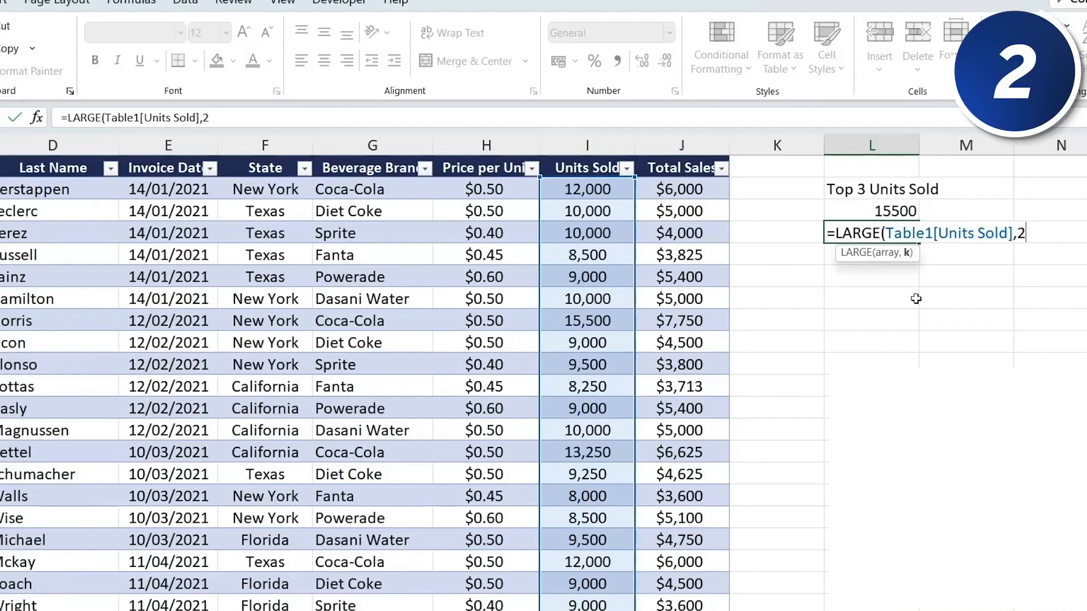
{"action": "key", "text": "Return"}
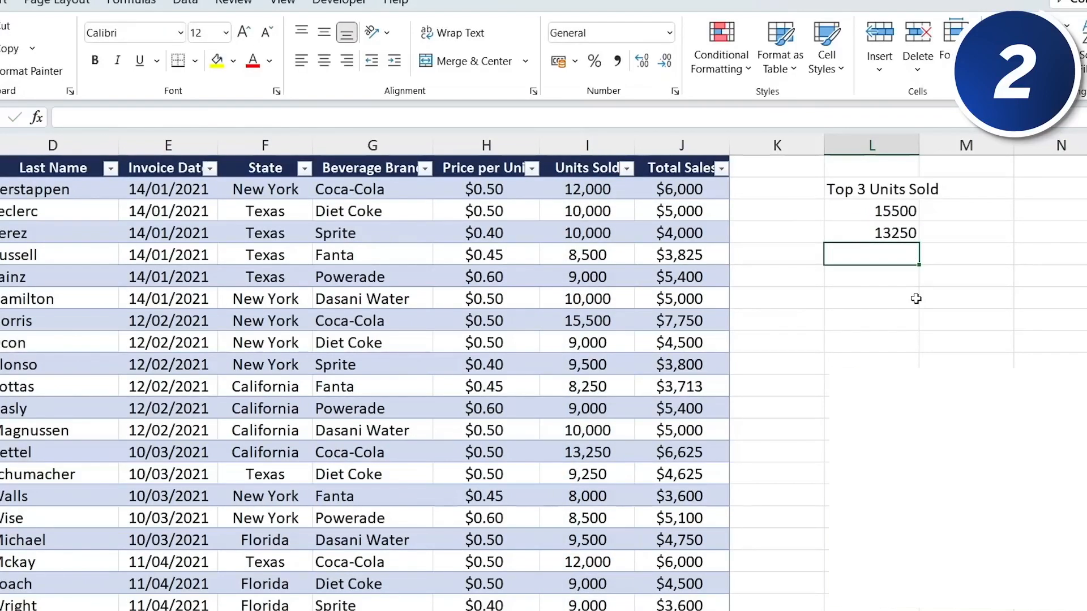
- Repeat the LARGE formula into the cell below and change its k argument to 3
{"action": "key", "text": "F4"}
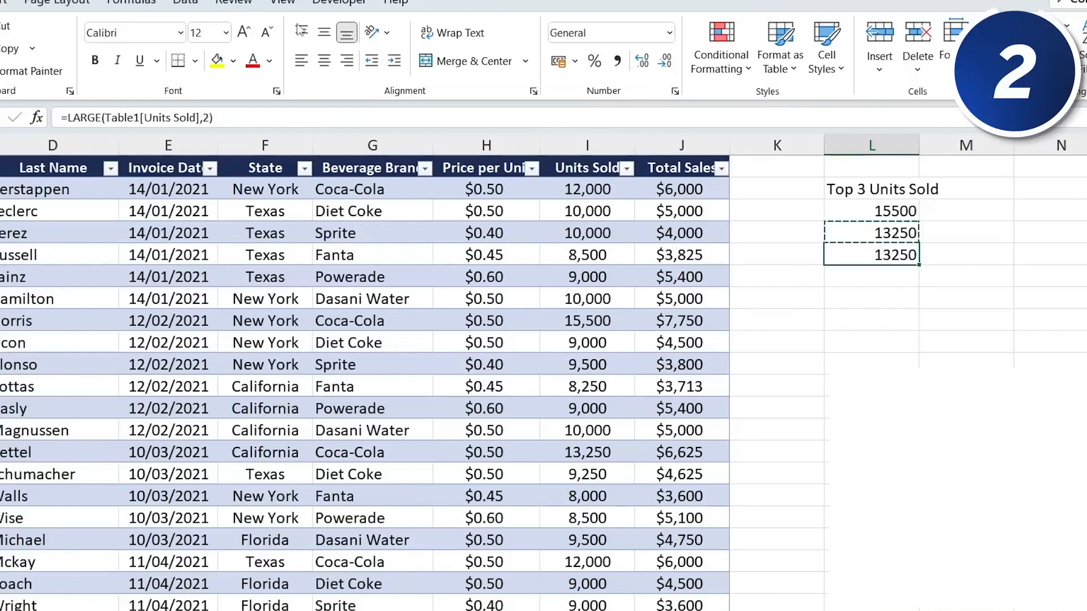
{"action": "left_click", "coordinate": [220, 121]}
{"action": "key", "text": "Left"}
{"action": "key", "text": "BackSpace"}
{"action": "type", "text": "3"}
{"action": "key", "text": "Return"}
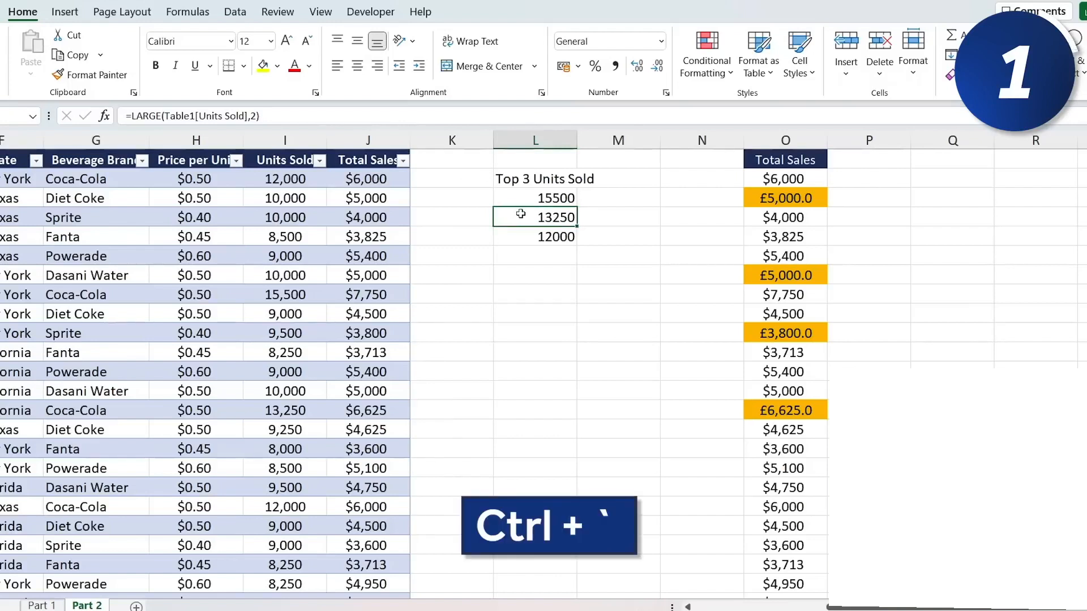
- Display formulas in the cells instead of their results
{"action": "key", "text": "ctrl+grave"}
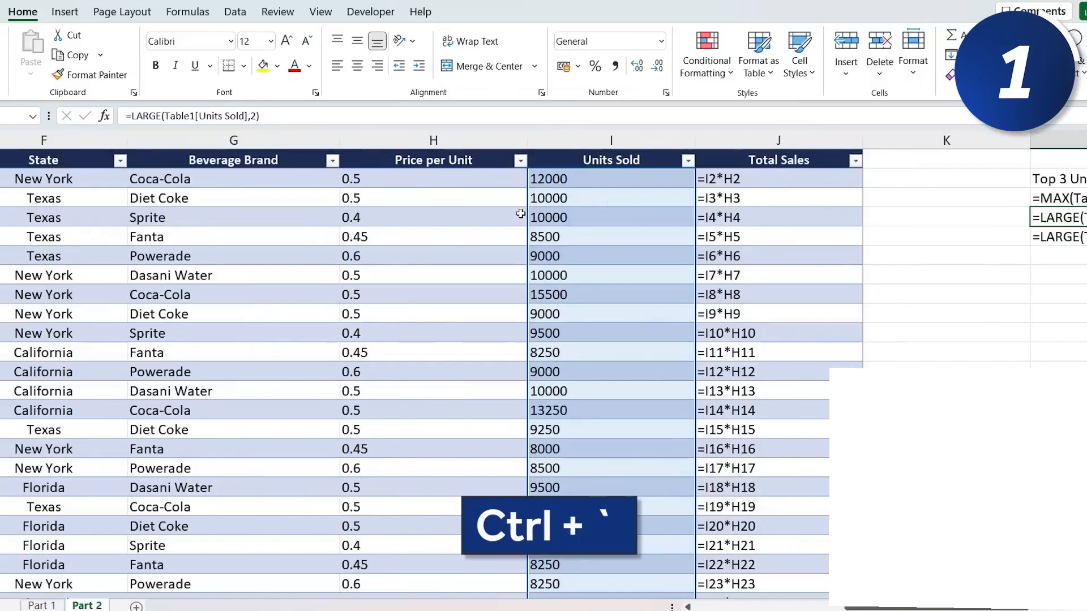
{"action": "scroll", "coordinate": [773, 240], "scroll_direction": "right", "scroll_amount": 2}
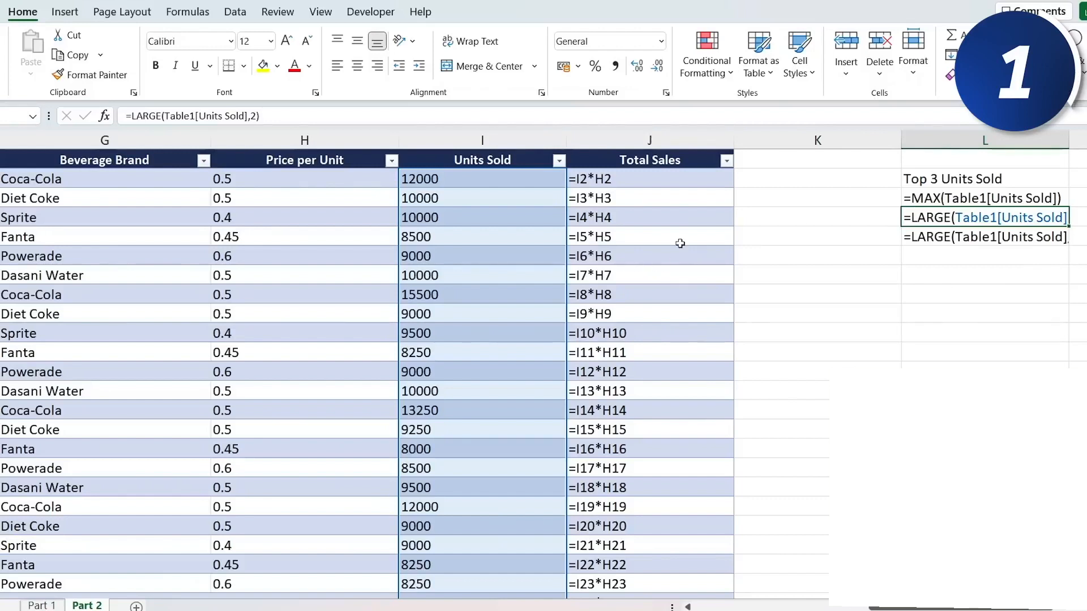
- Trace the precedents of the second LARGE formula
{"action": "key", "text": "alt+t"}
{"action": "key", "text": "u"}
{"action": "key", "text": "t"}
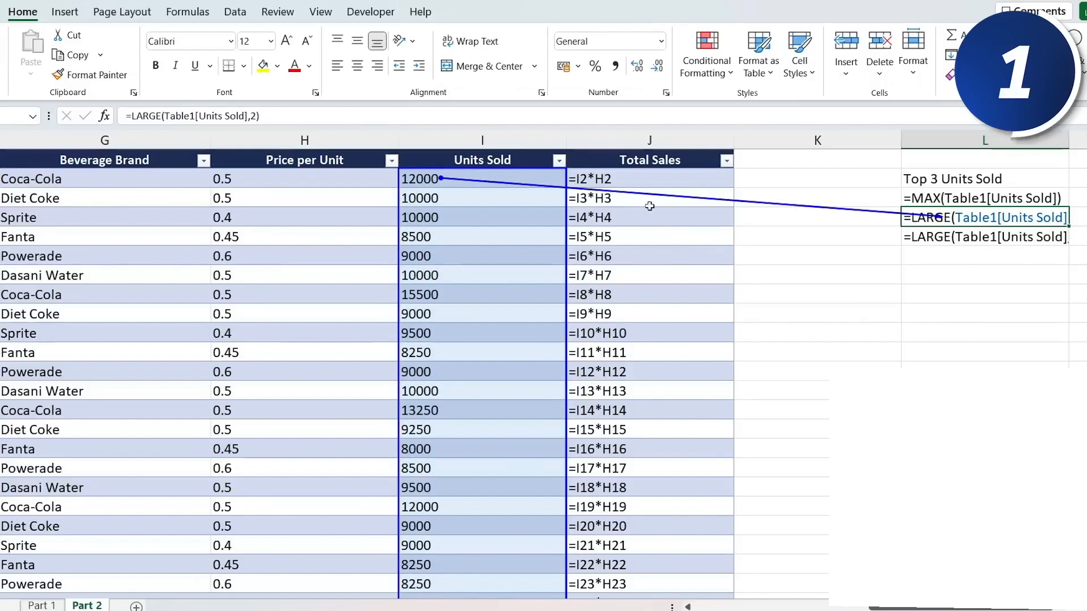
- Trace the precedents of the Total Sales formula in row 10
{"action": "left_click", "coordinate": [649, 231]}
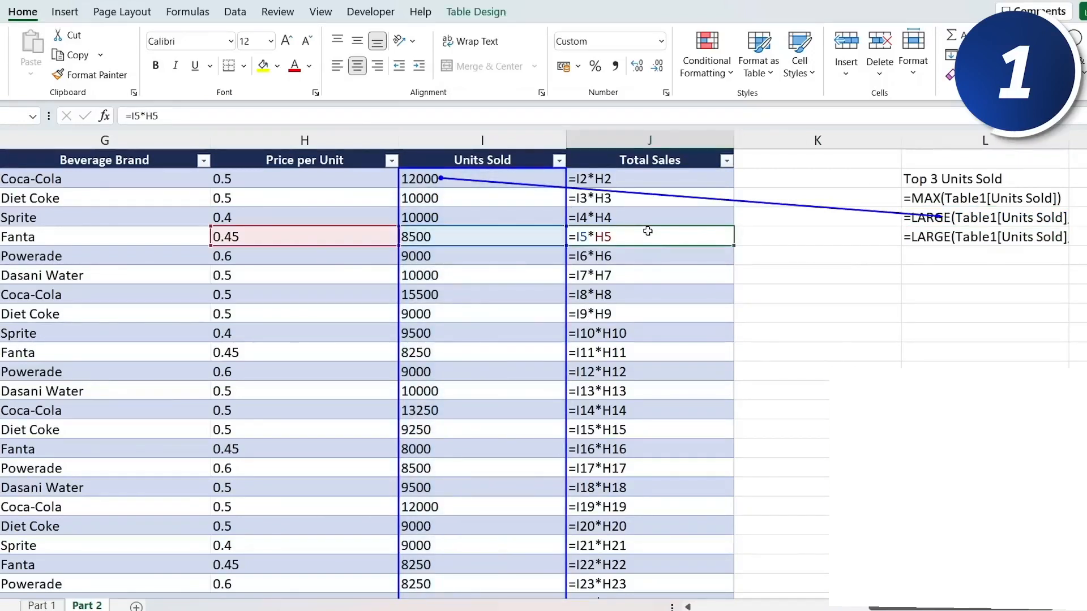
{"action": "left_click", "coordinate": [656, 336]}
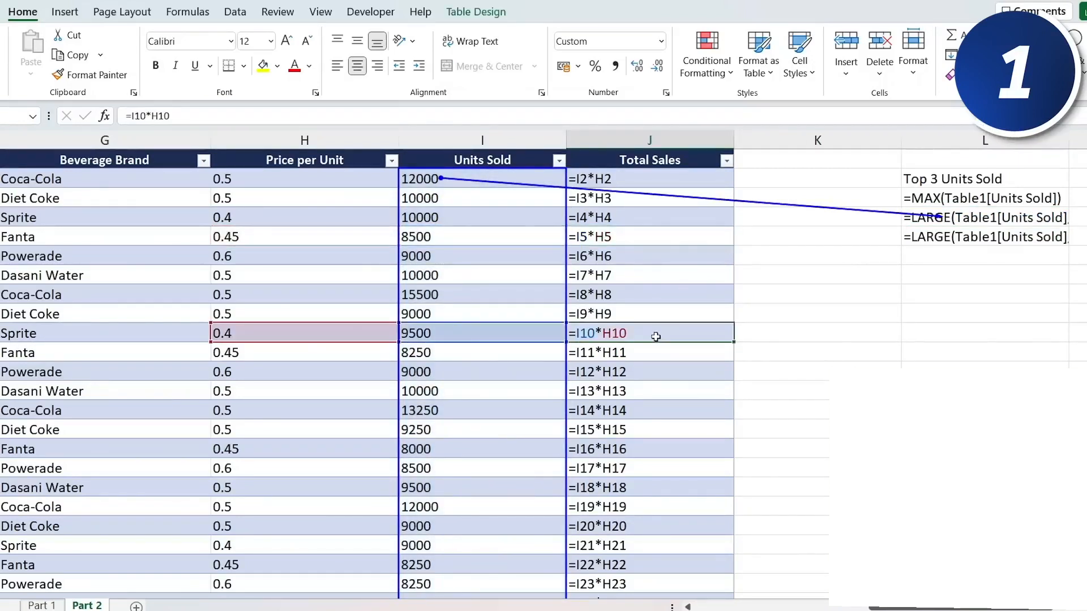
{"action": "key", "text": "alt+t"}
{"action": "key", "text": "u"}
{"action": "key", "text": "t"}
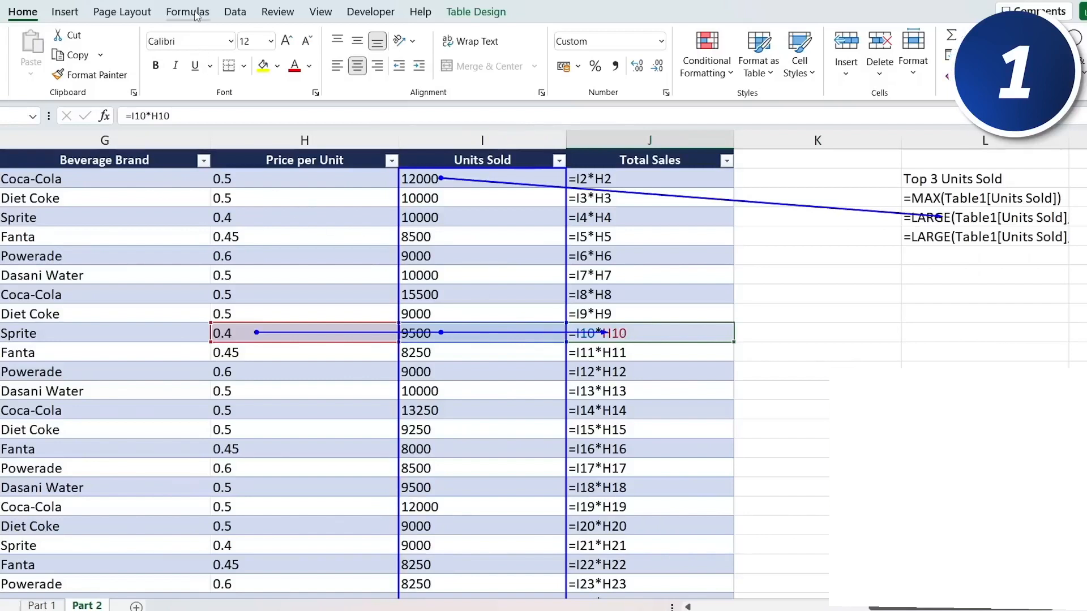
- Remove all trace arrows from the sheet
{"action": "left_click", "coordinate": [195, 14]}
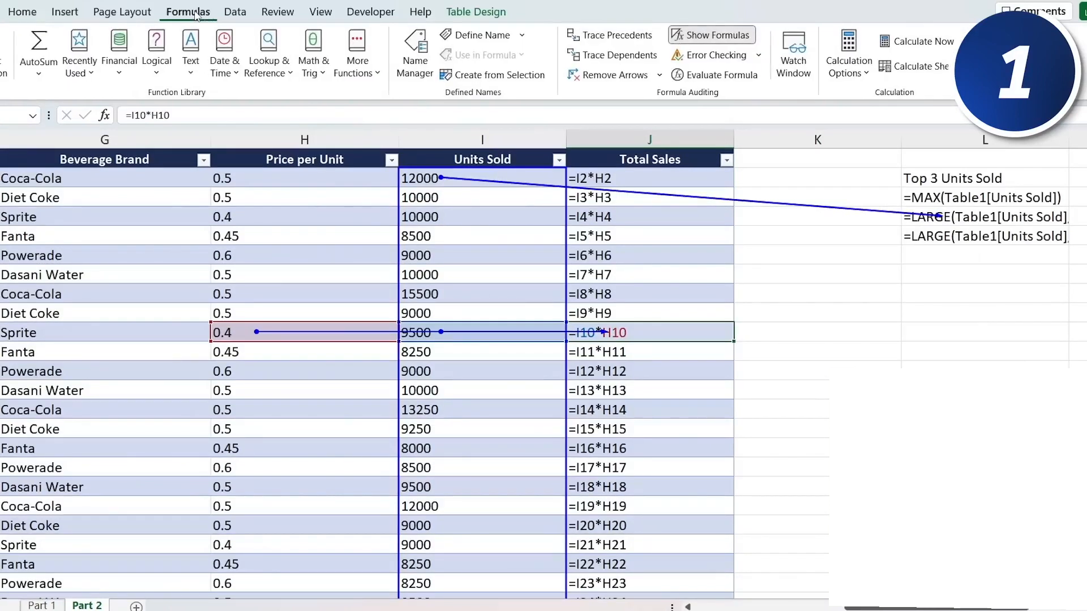
{"action": "left_click", "coordinate": [613, 80]}
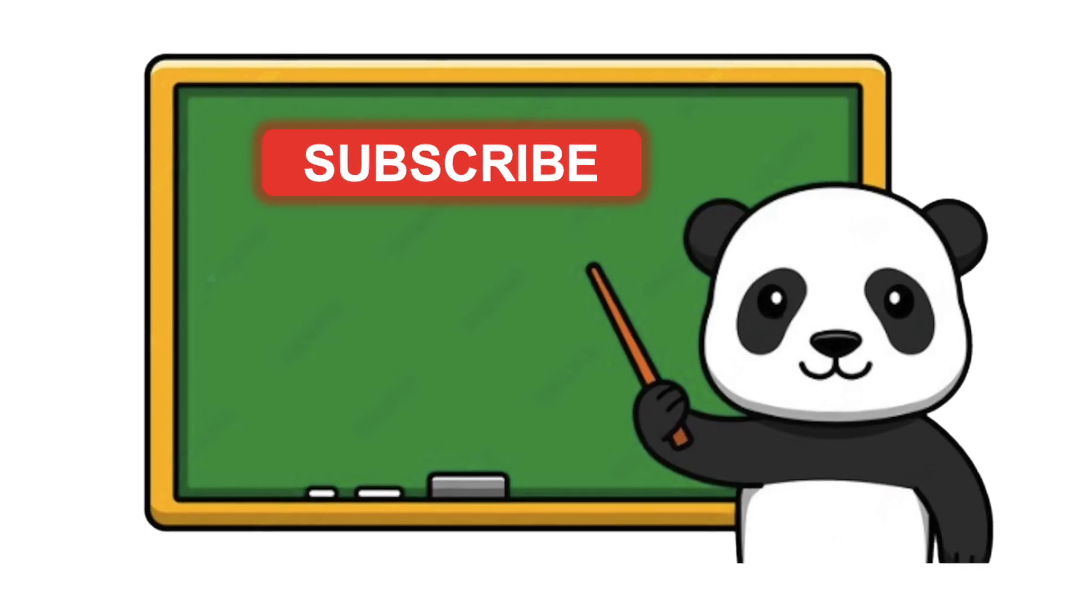